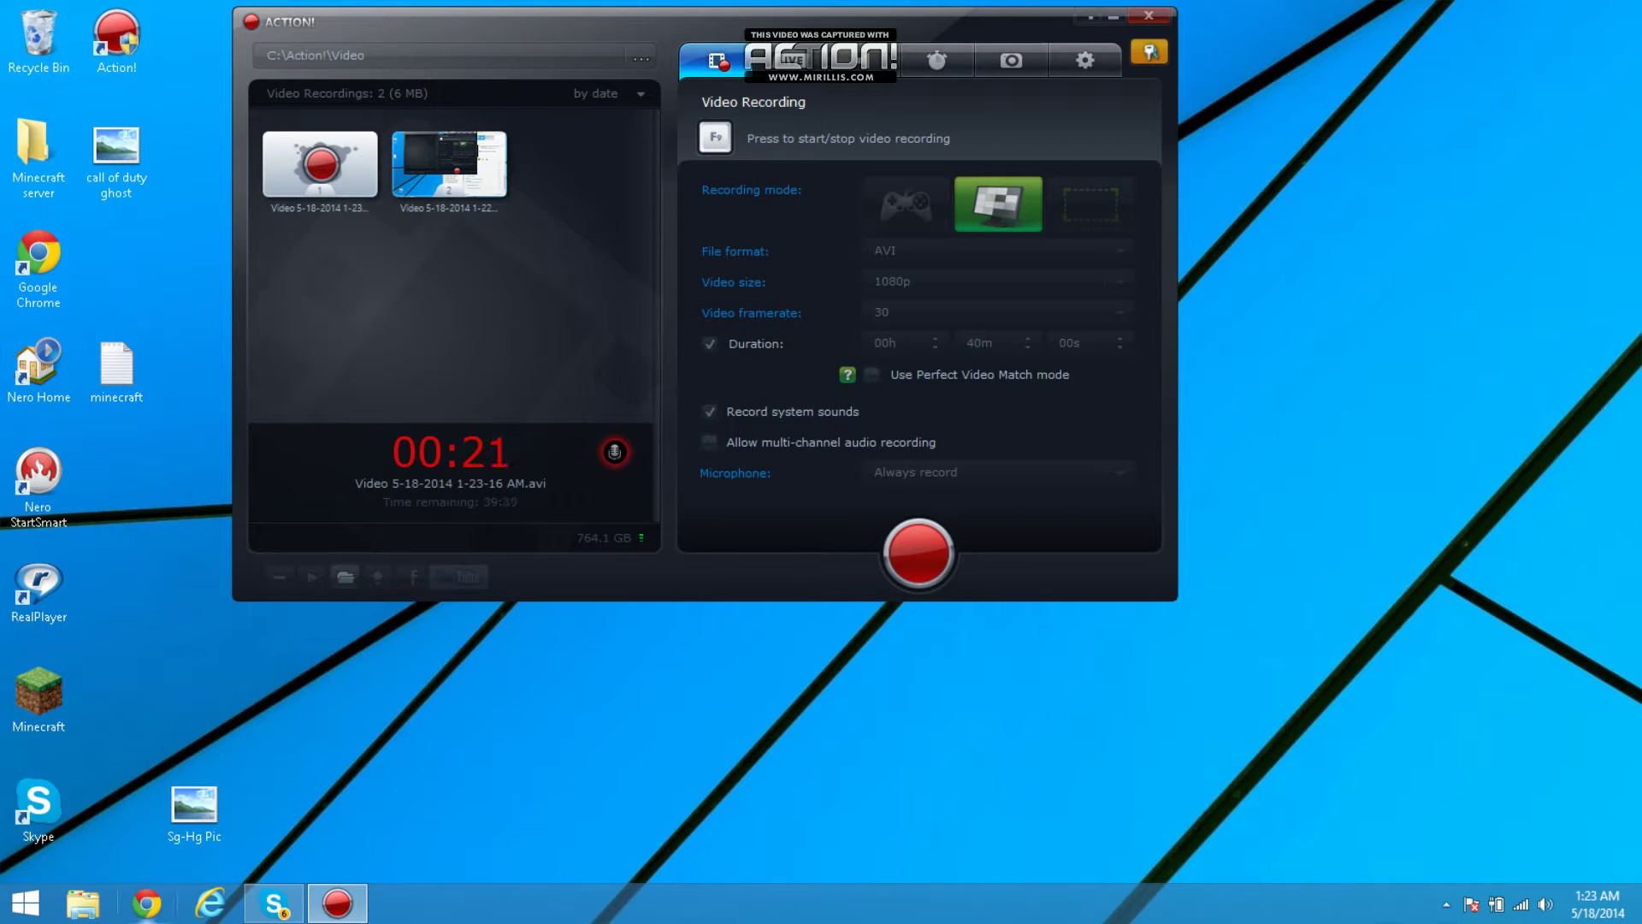
Search google.ca in Chrome for "action screen recorder" and view the Mirillis Action! product page, closing the browser when done.
{"action": "left_click", "coordinate": [147, 903]}
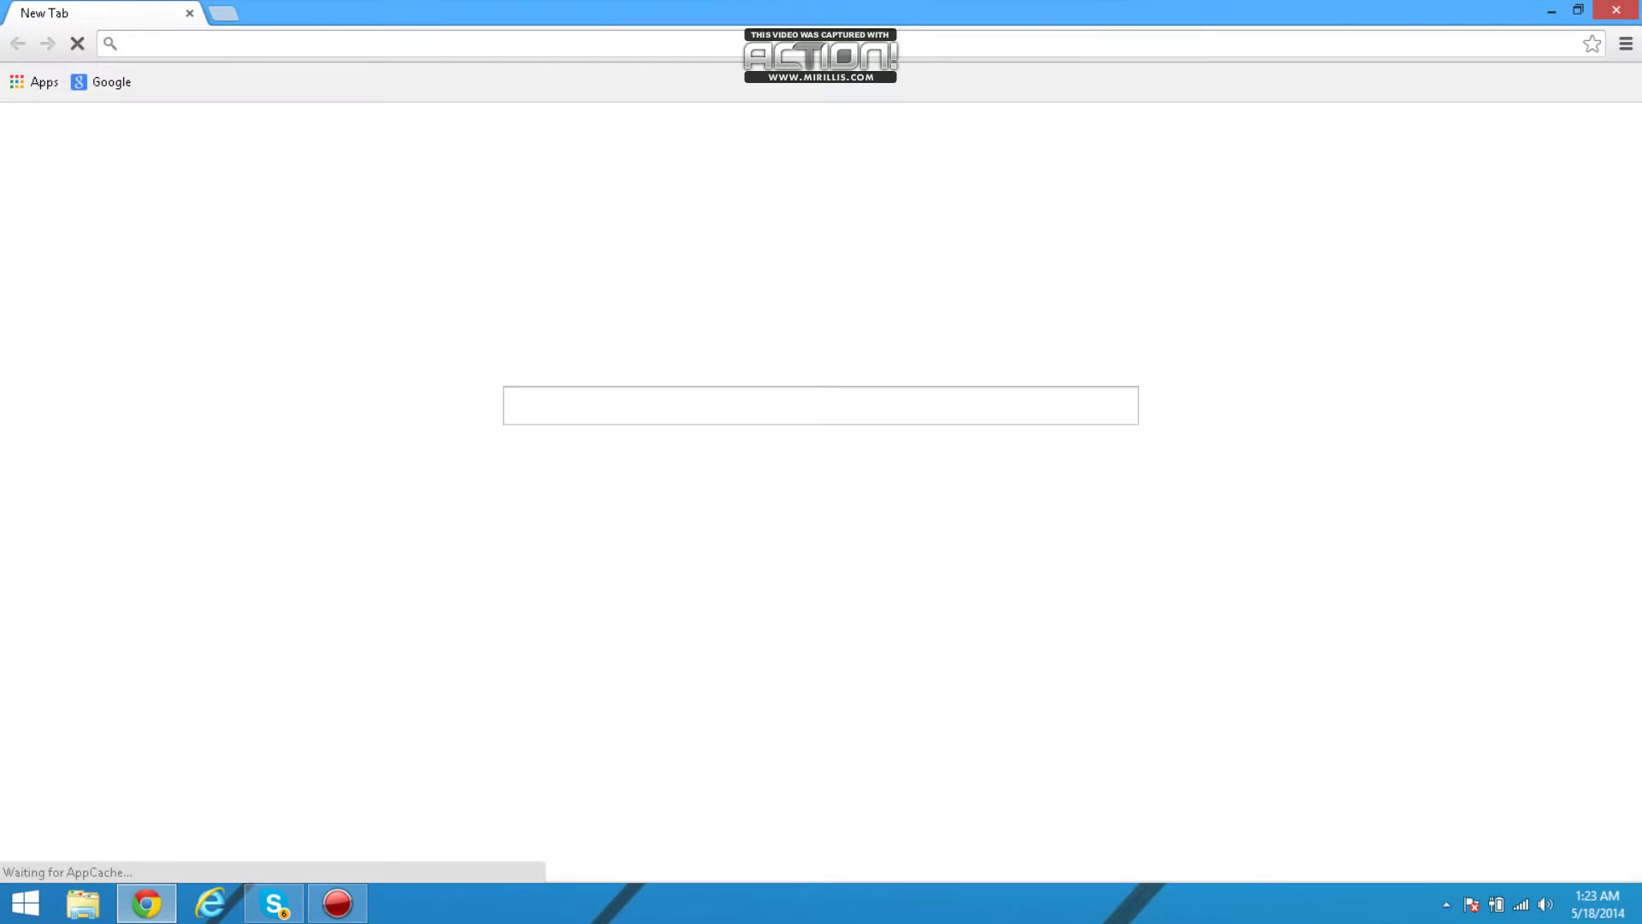
{"action": "type", "text": "google.ca"}
{"action": "key", "text": "Return"}
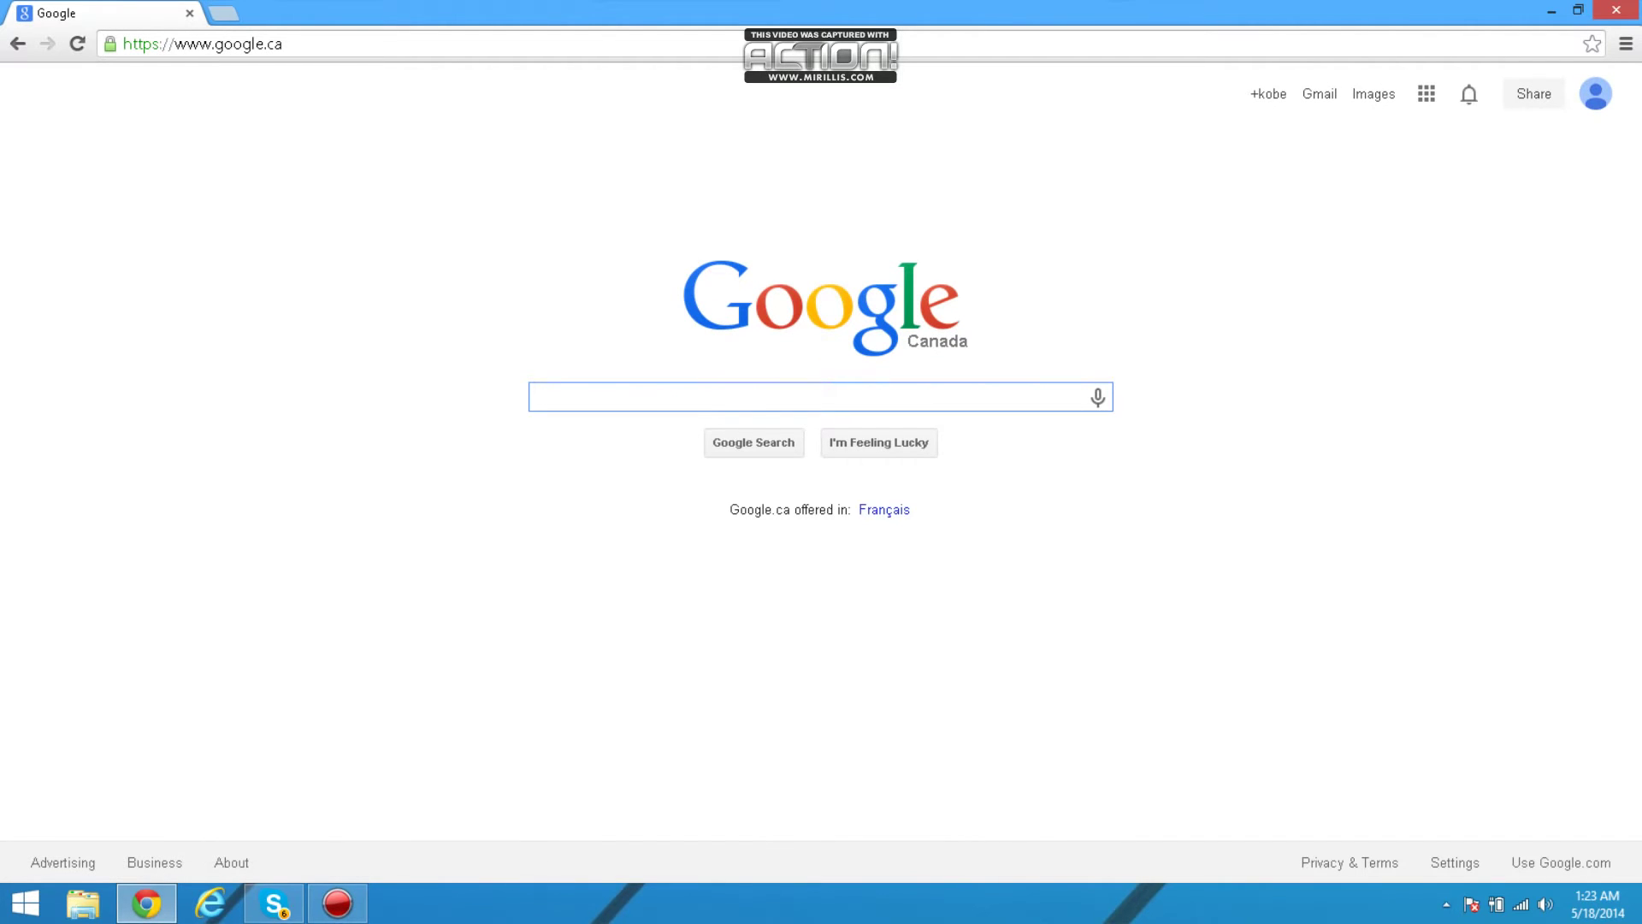
{"action": "type", "text": "action s"}
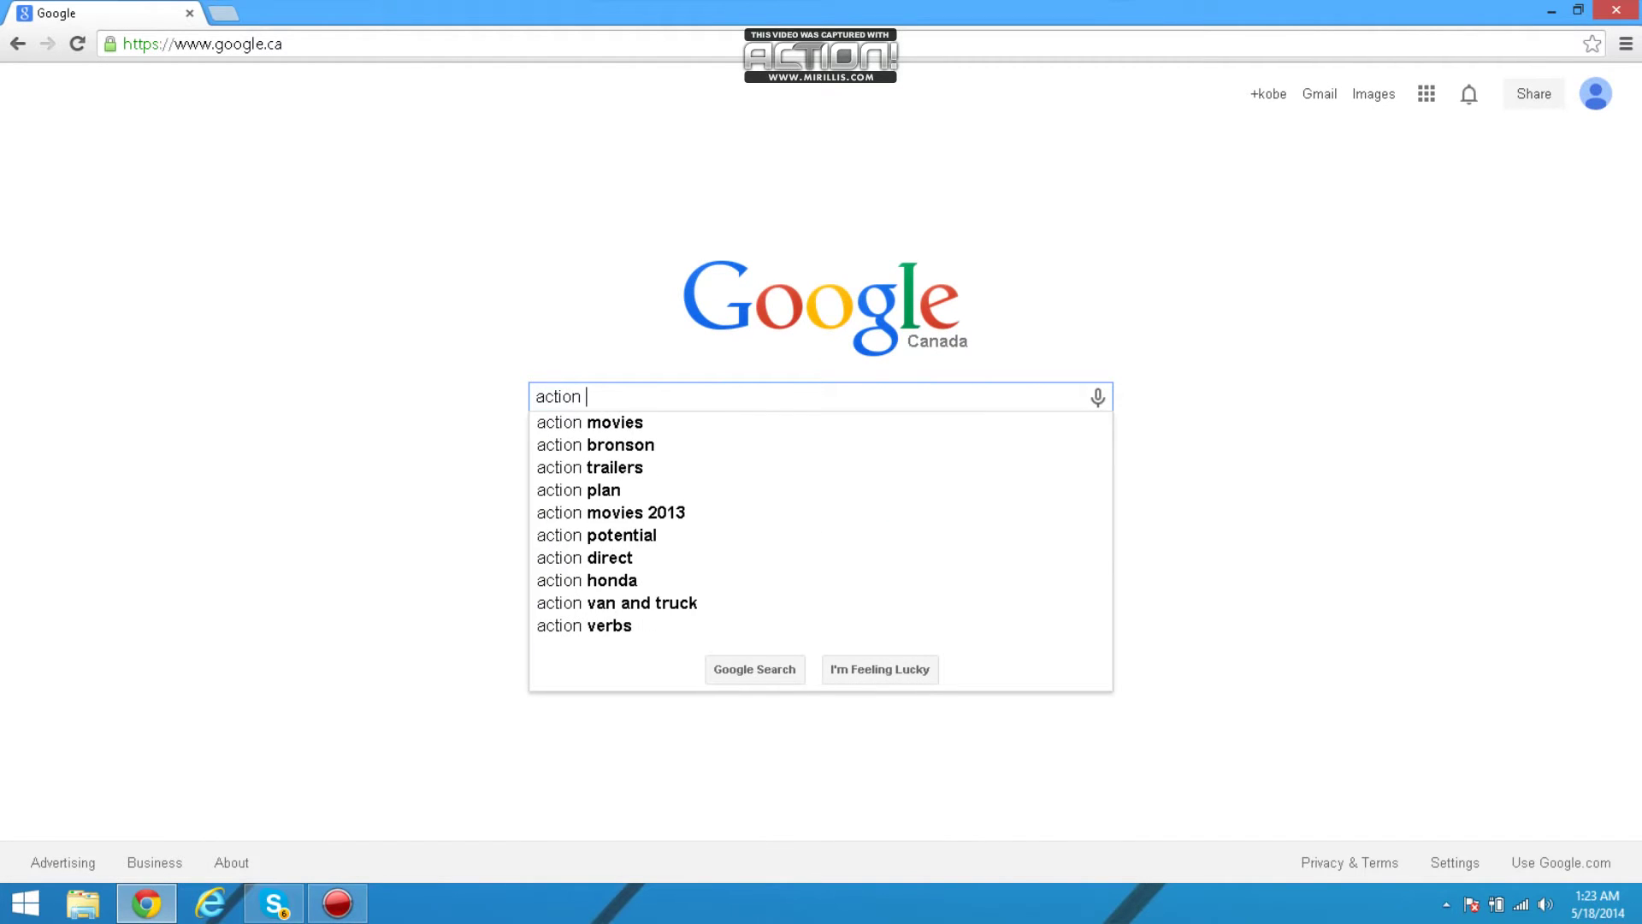
{"action": "key", "text": "Down"}
{"action": "key", "text": "Return"}
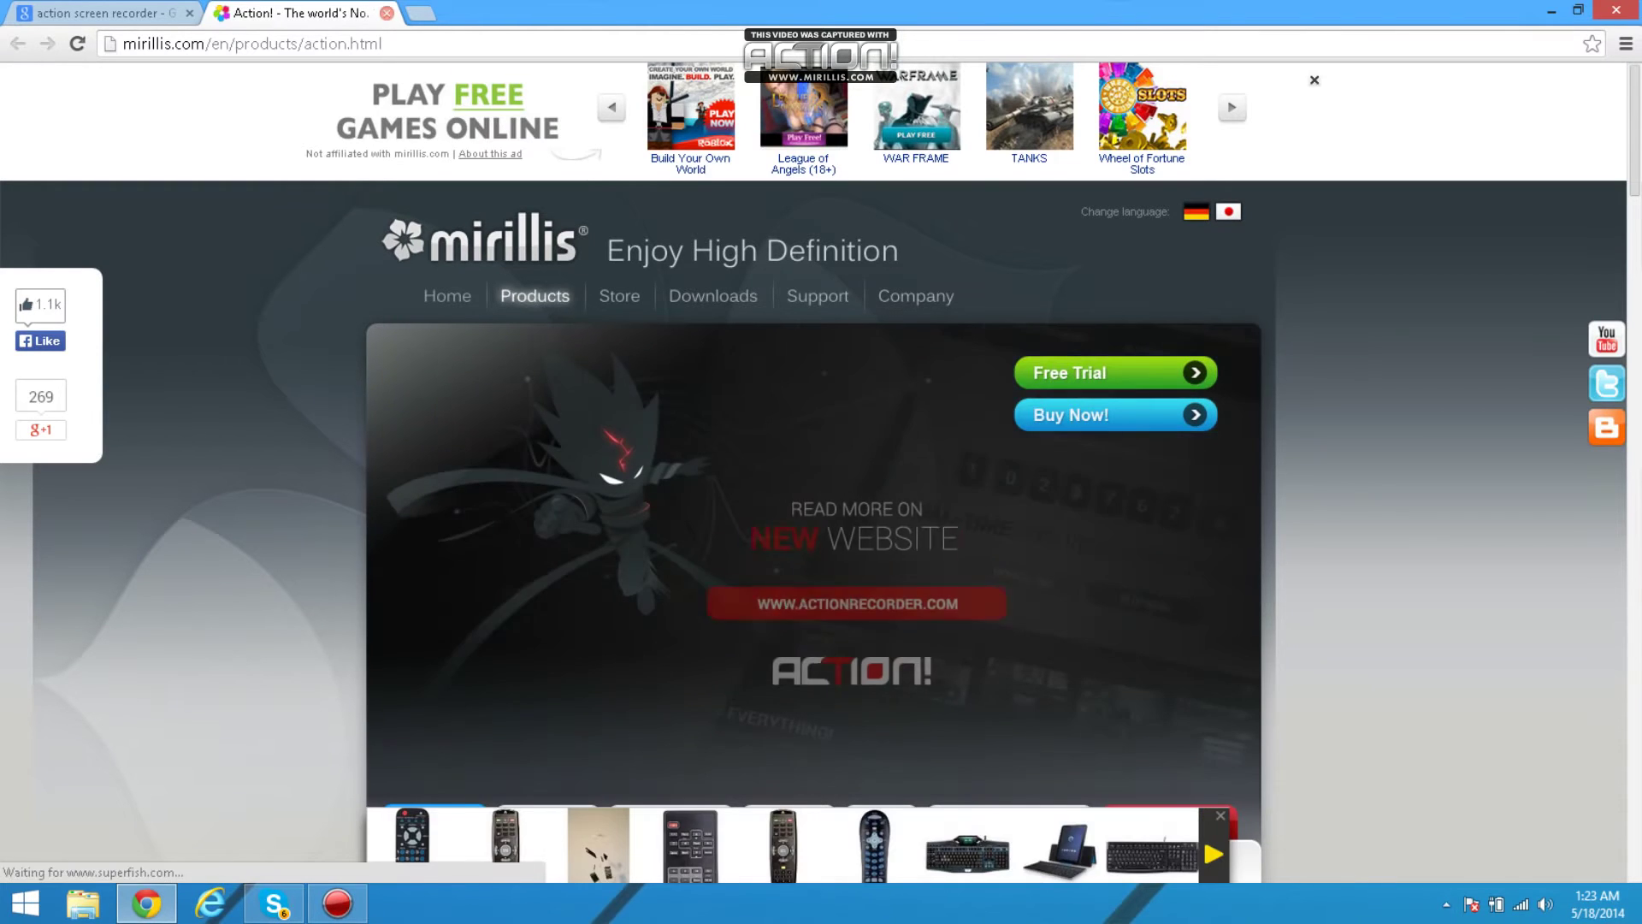
{"action": "key", "text": "ctrl+w"}
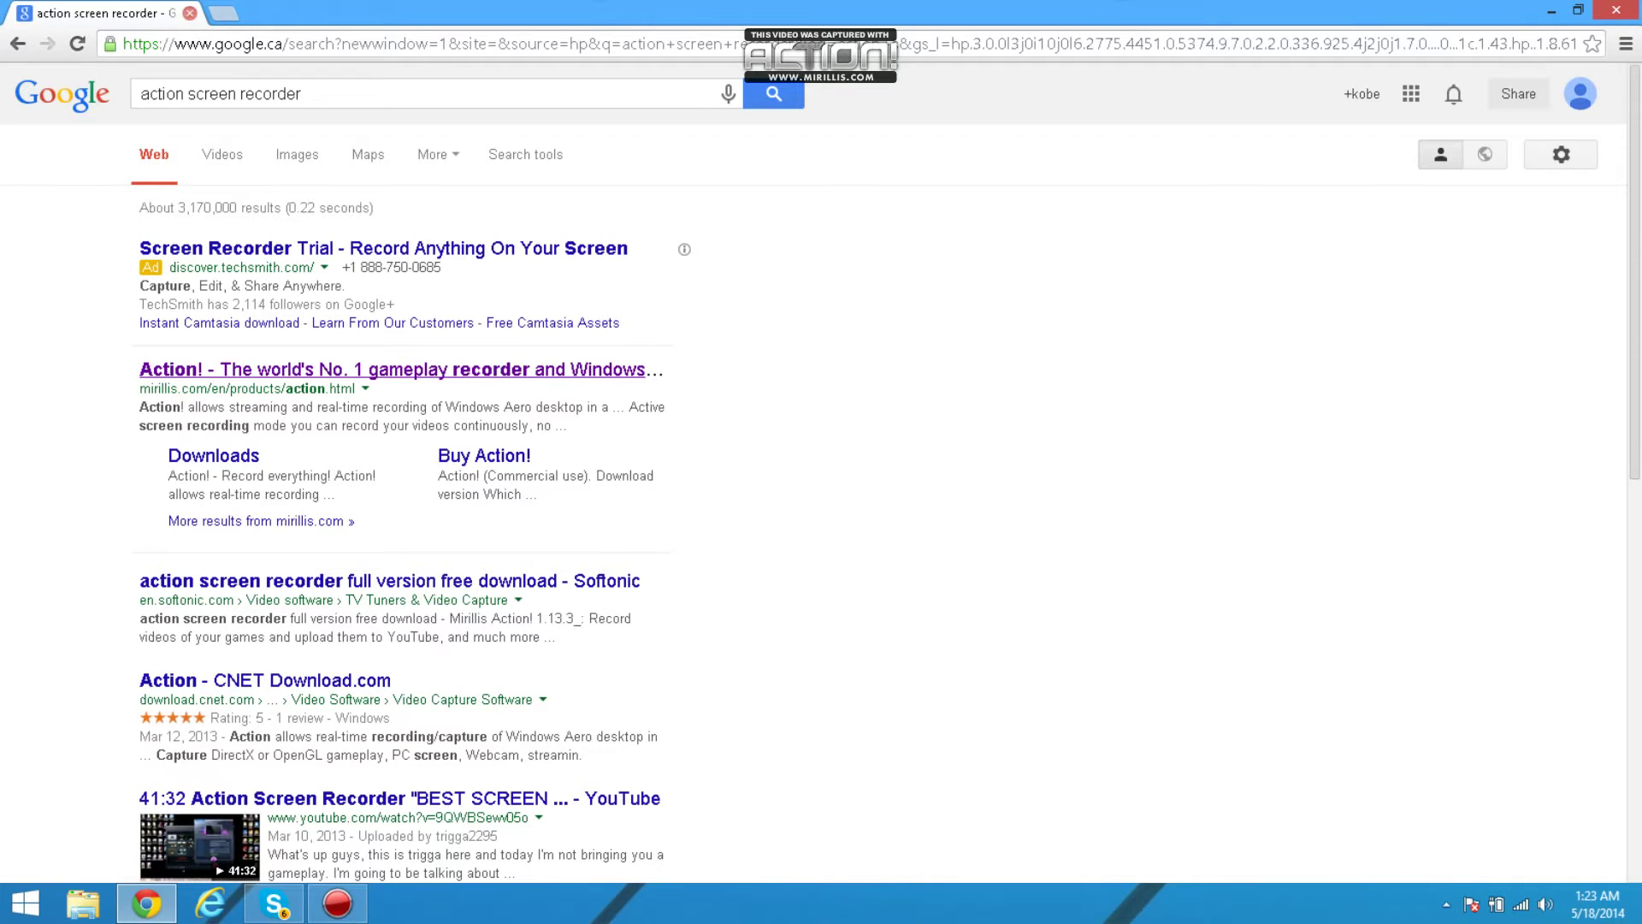
{"action": "left_click", "coordinate": [190, 13]}
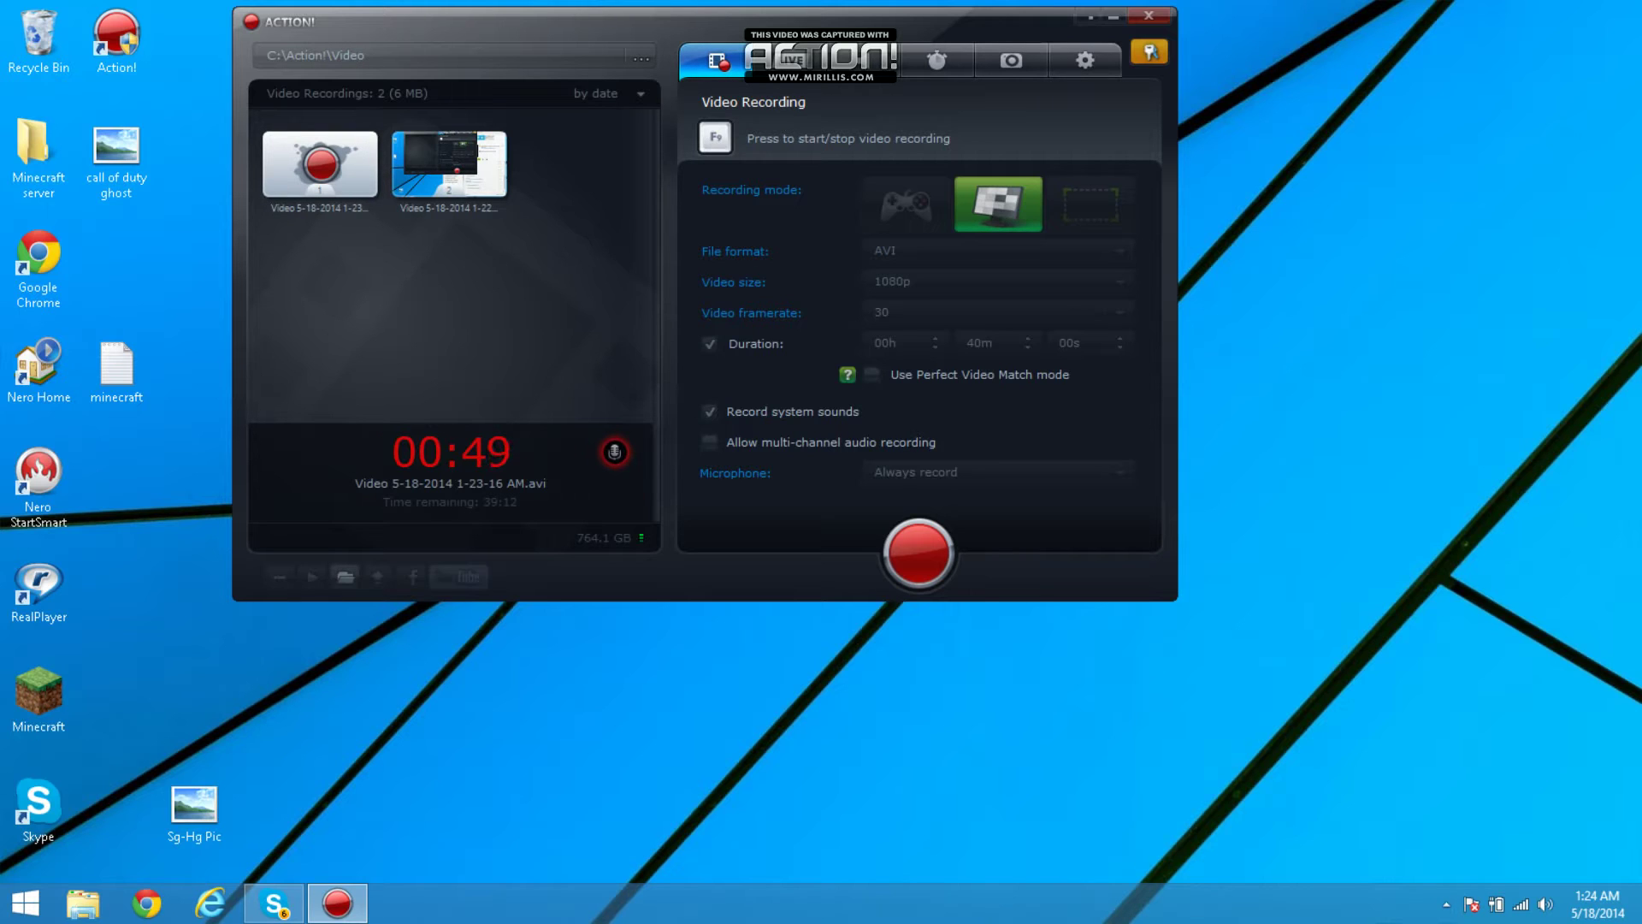
Find Action! with the Windows Start search and launch it.
{"action": "key", "text": "super"}
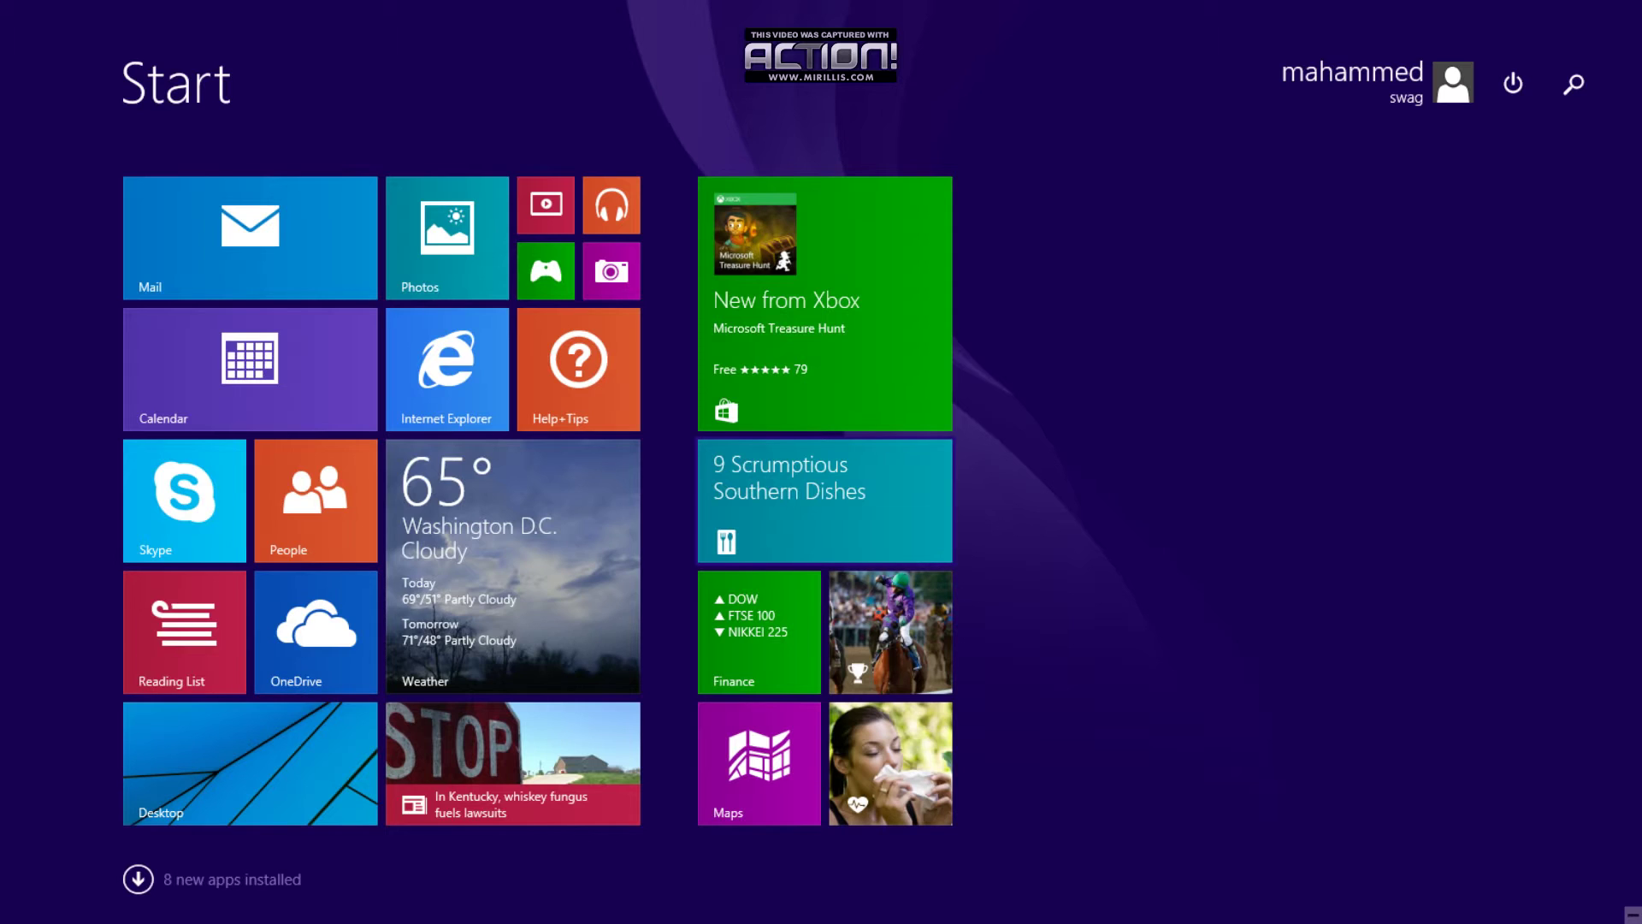
{"action": "type", "text": "action!"}
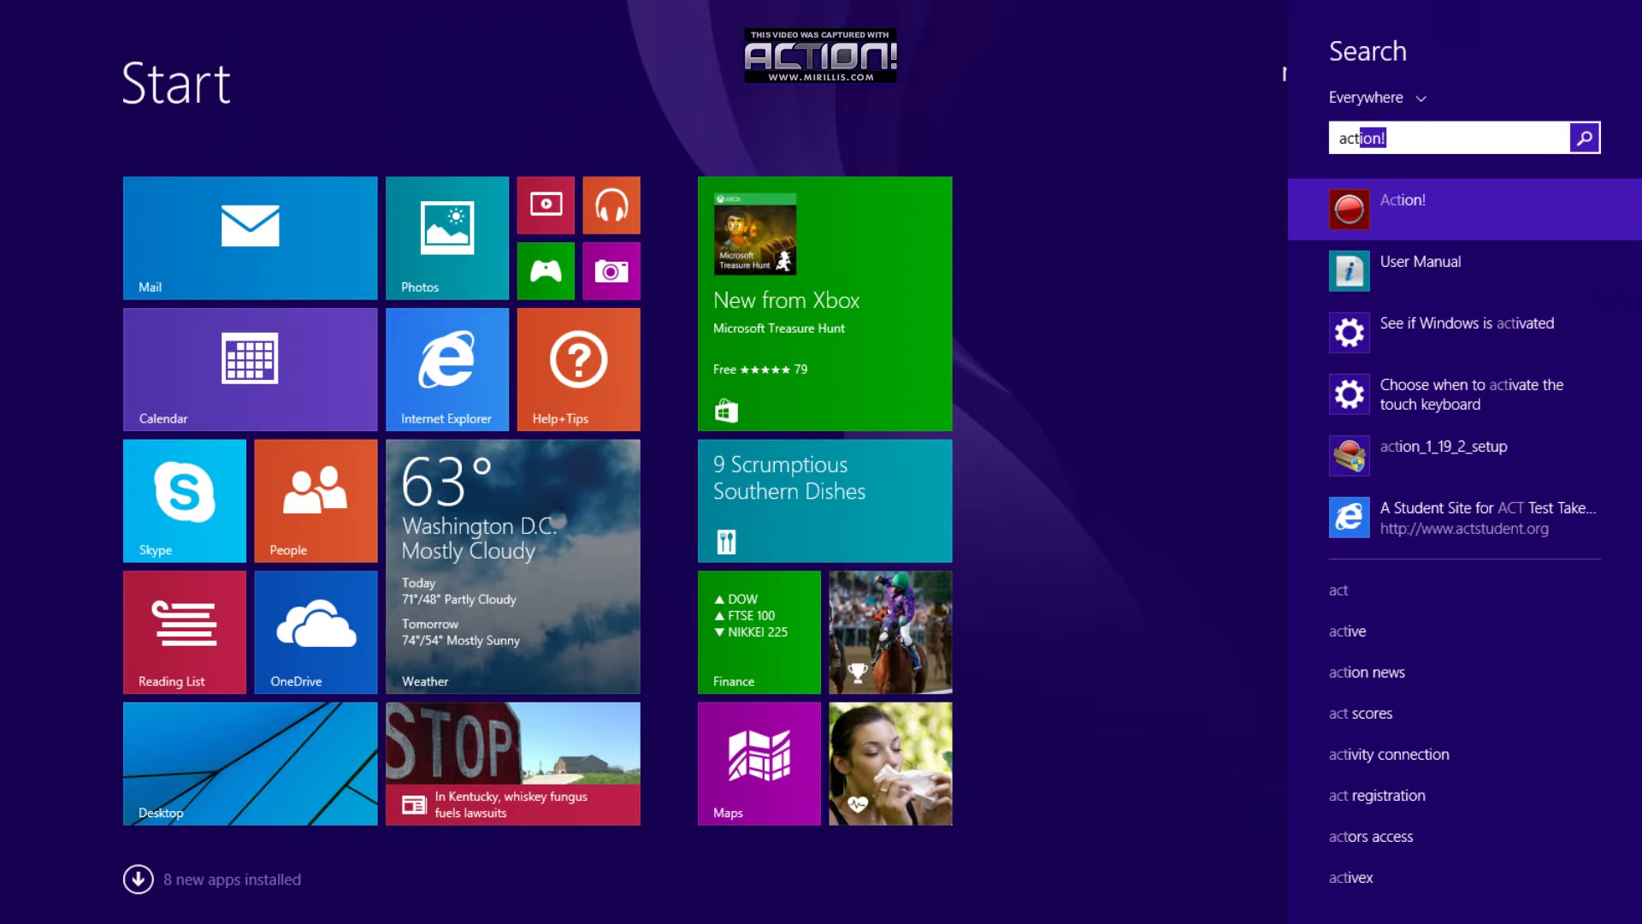
{"action": "key", "text": "Return"}
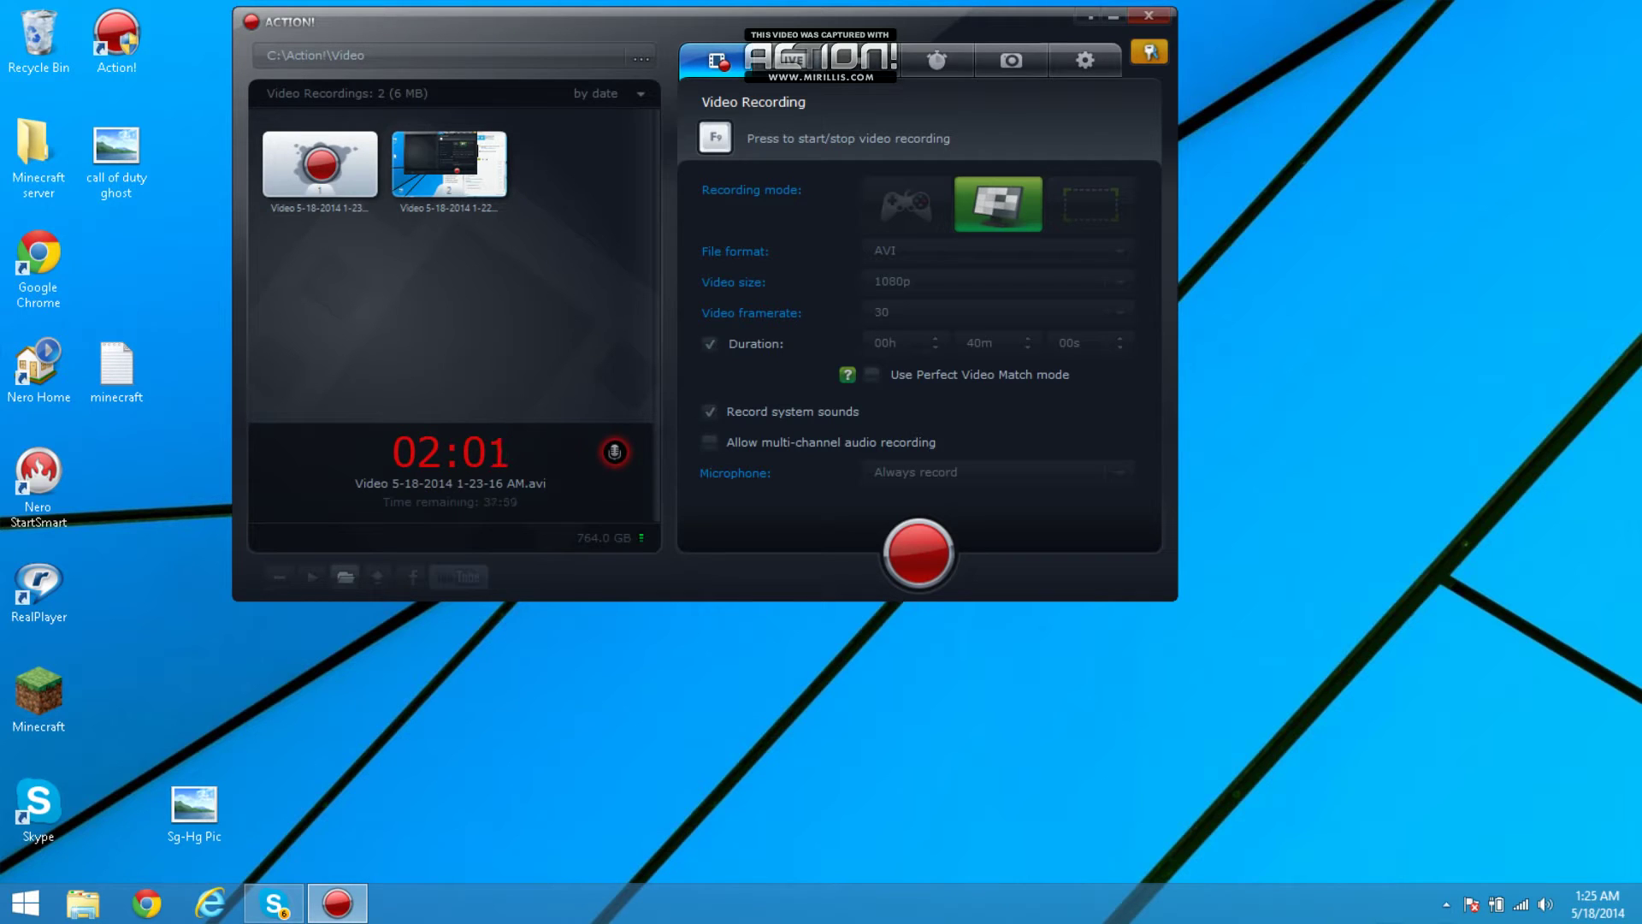
Look through the LIVE streaming, audio recording and benchmarking options.
{"action": "left_click", "coordinate": [791, 59]}
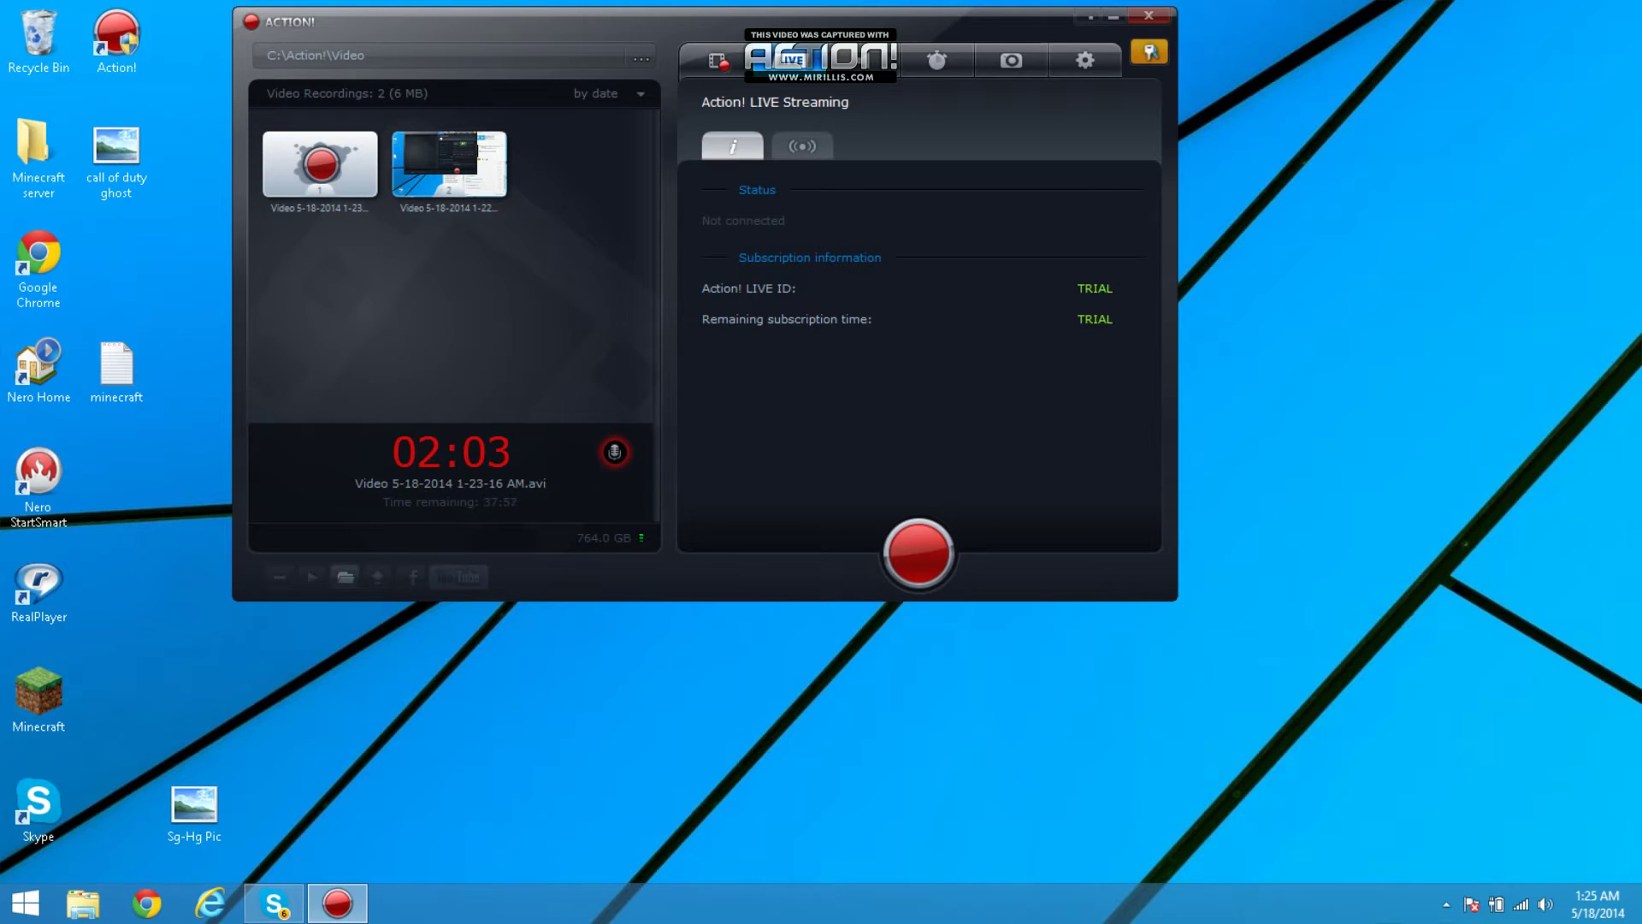
{"action": "left_click", "coordinate": [864, 60]}
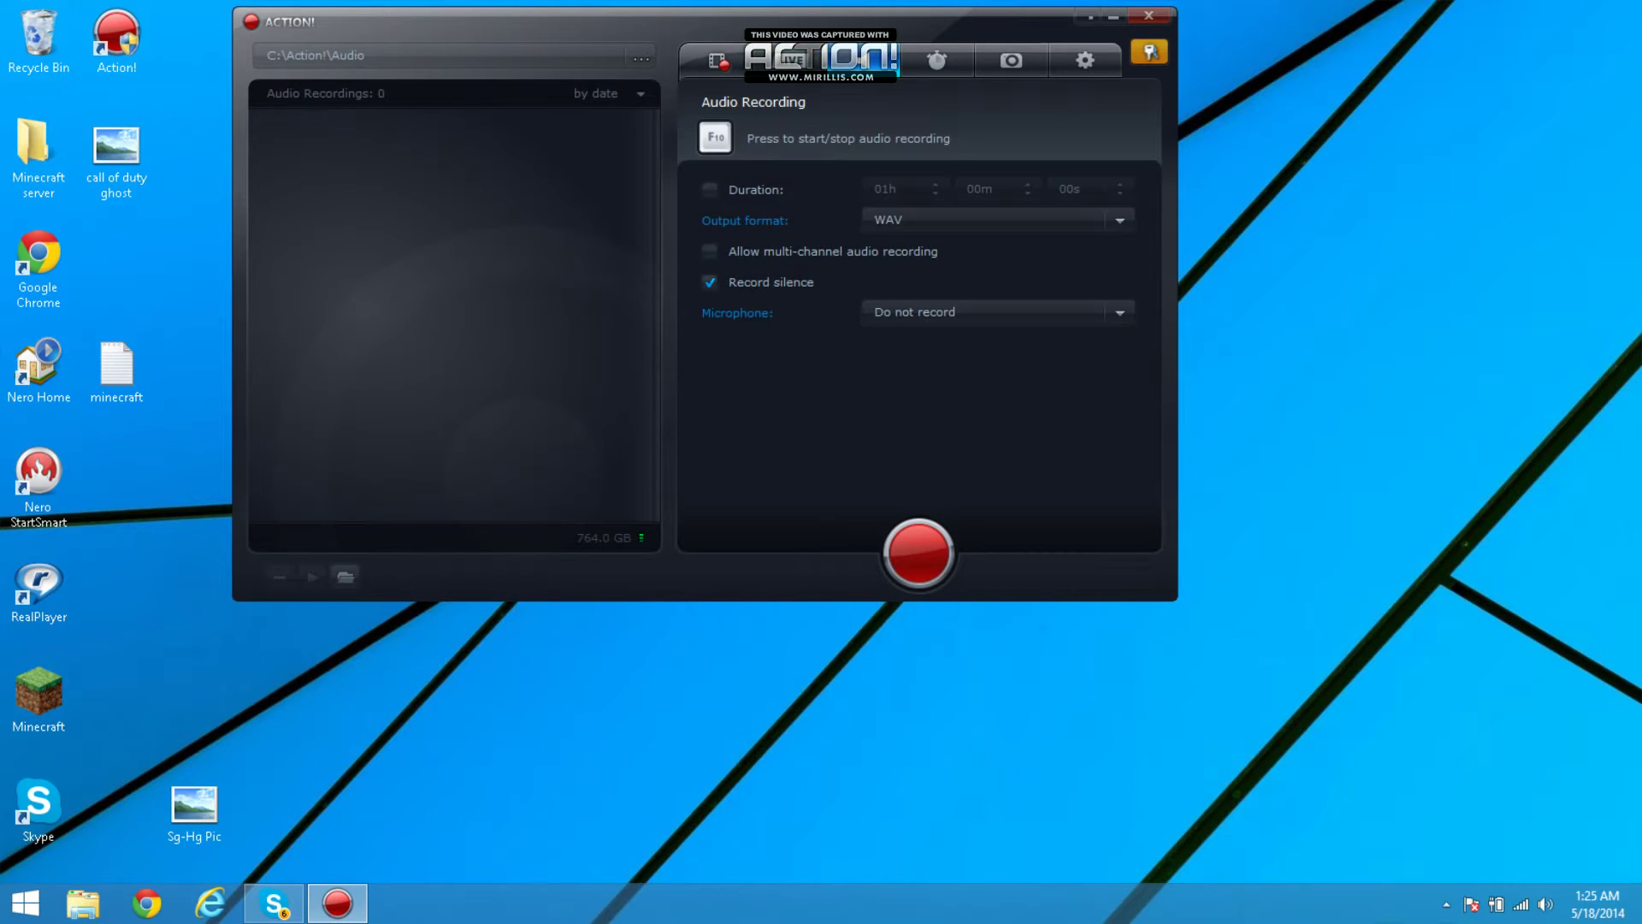
{"action": "left_click", "coordinate": [937, 60]}
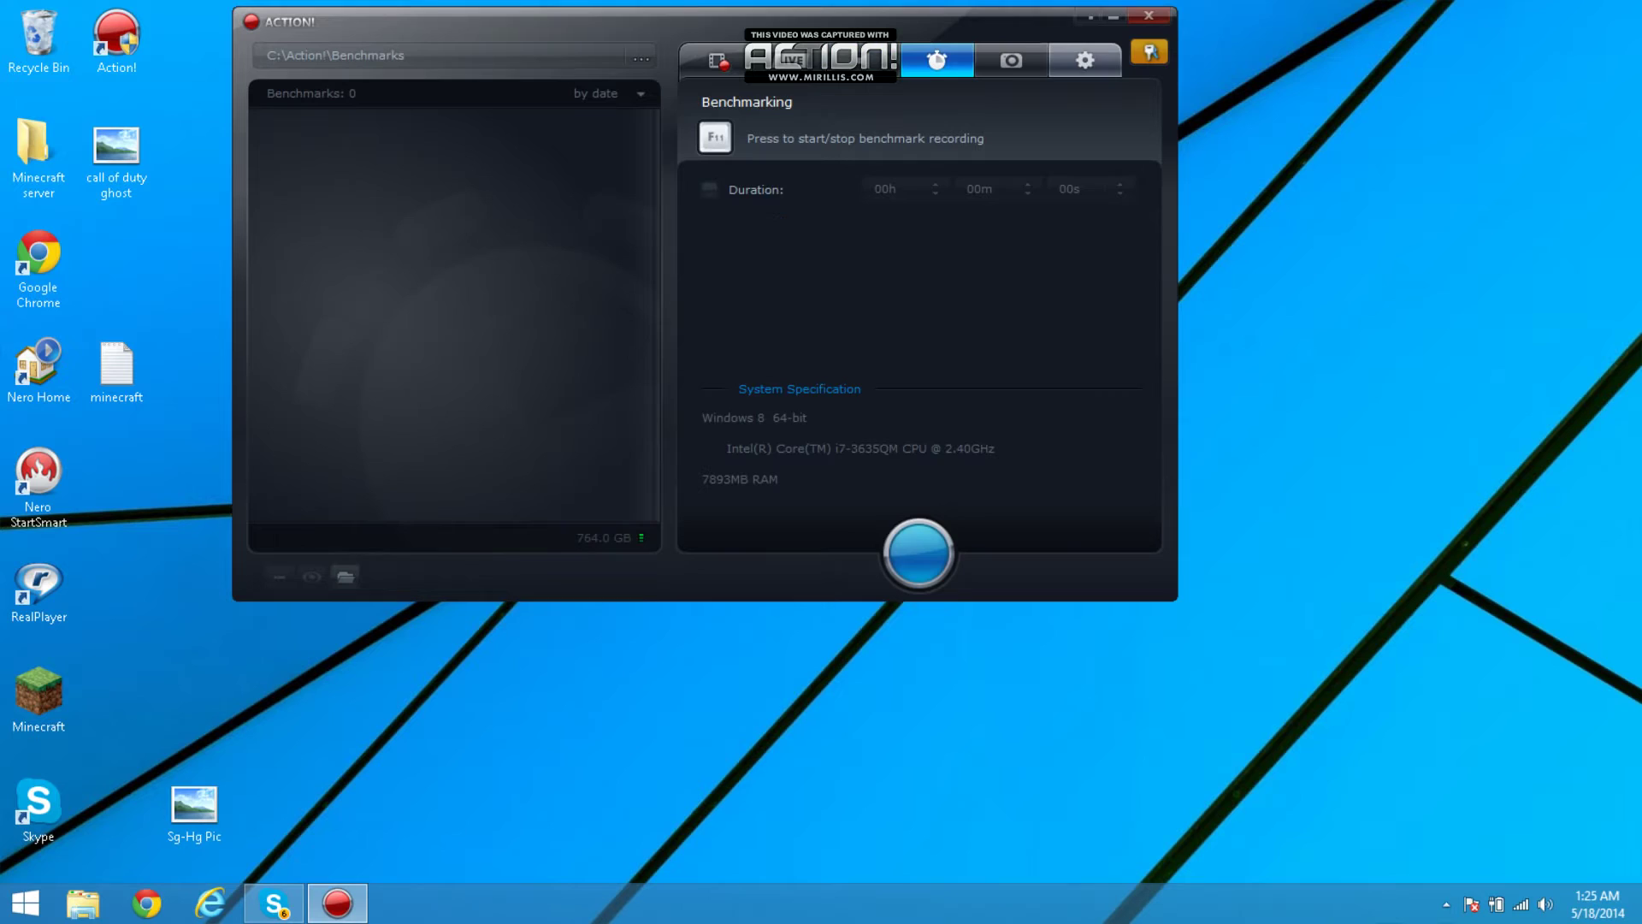
In the video recording settings, choose High video quality and check the input range setting.
{"action": "left_click", "coordinate": [1084, 60]}
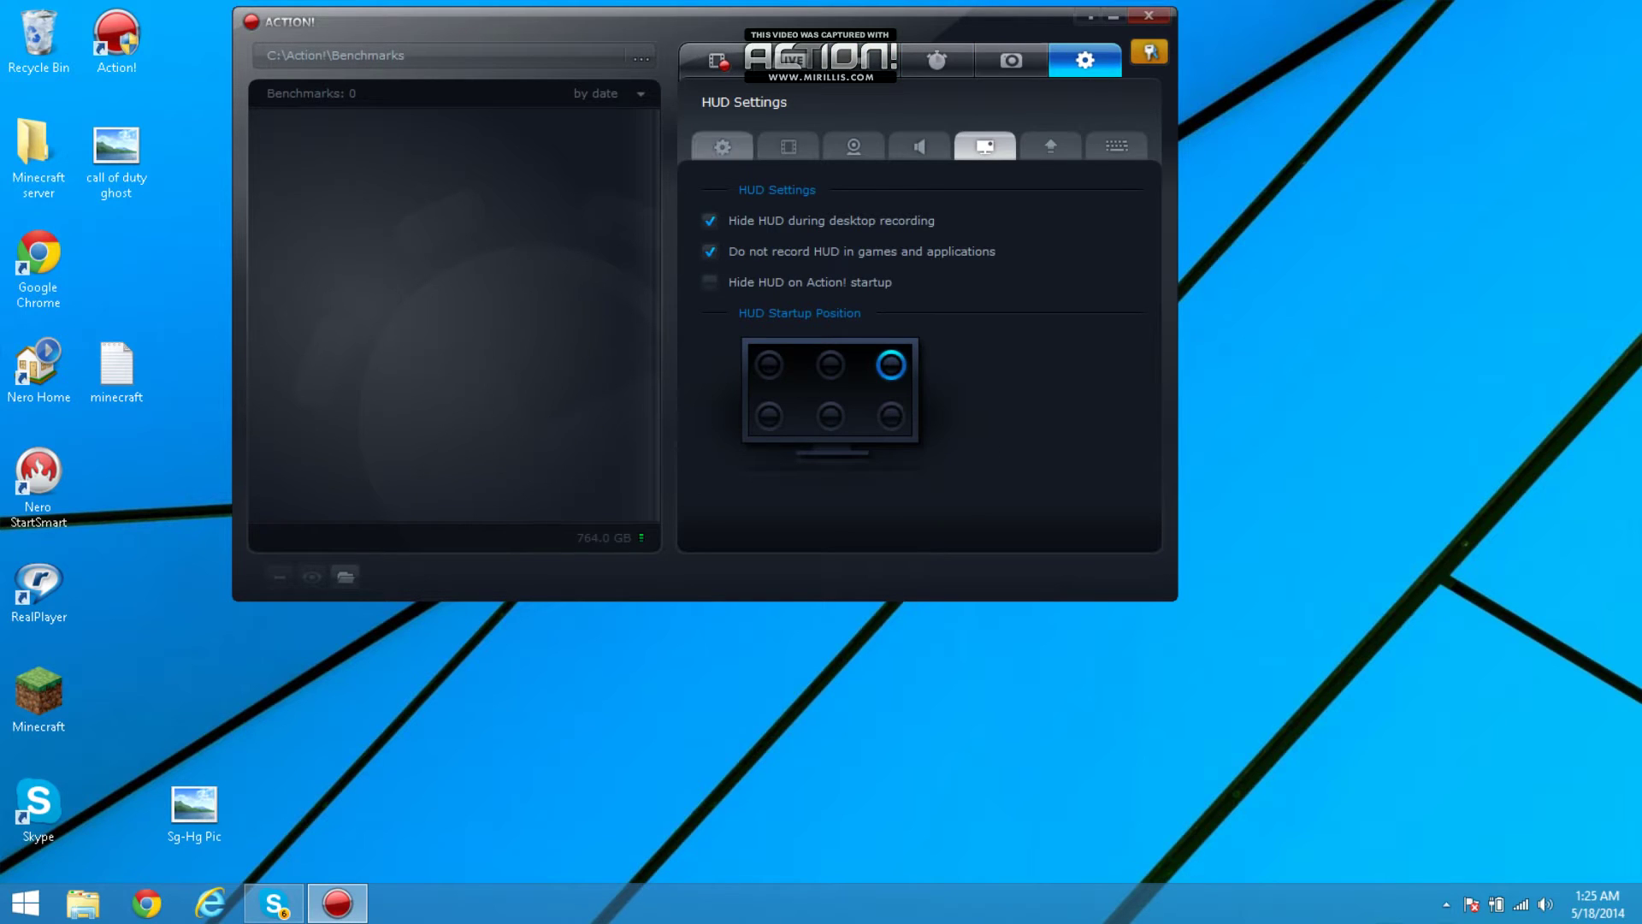
{"action": "left_click", "coordinate": [723, 147]}
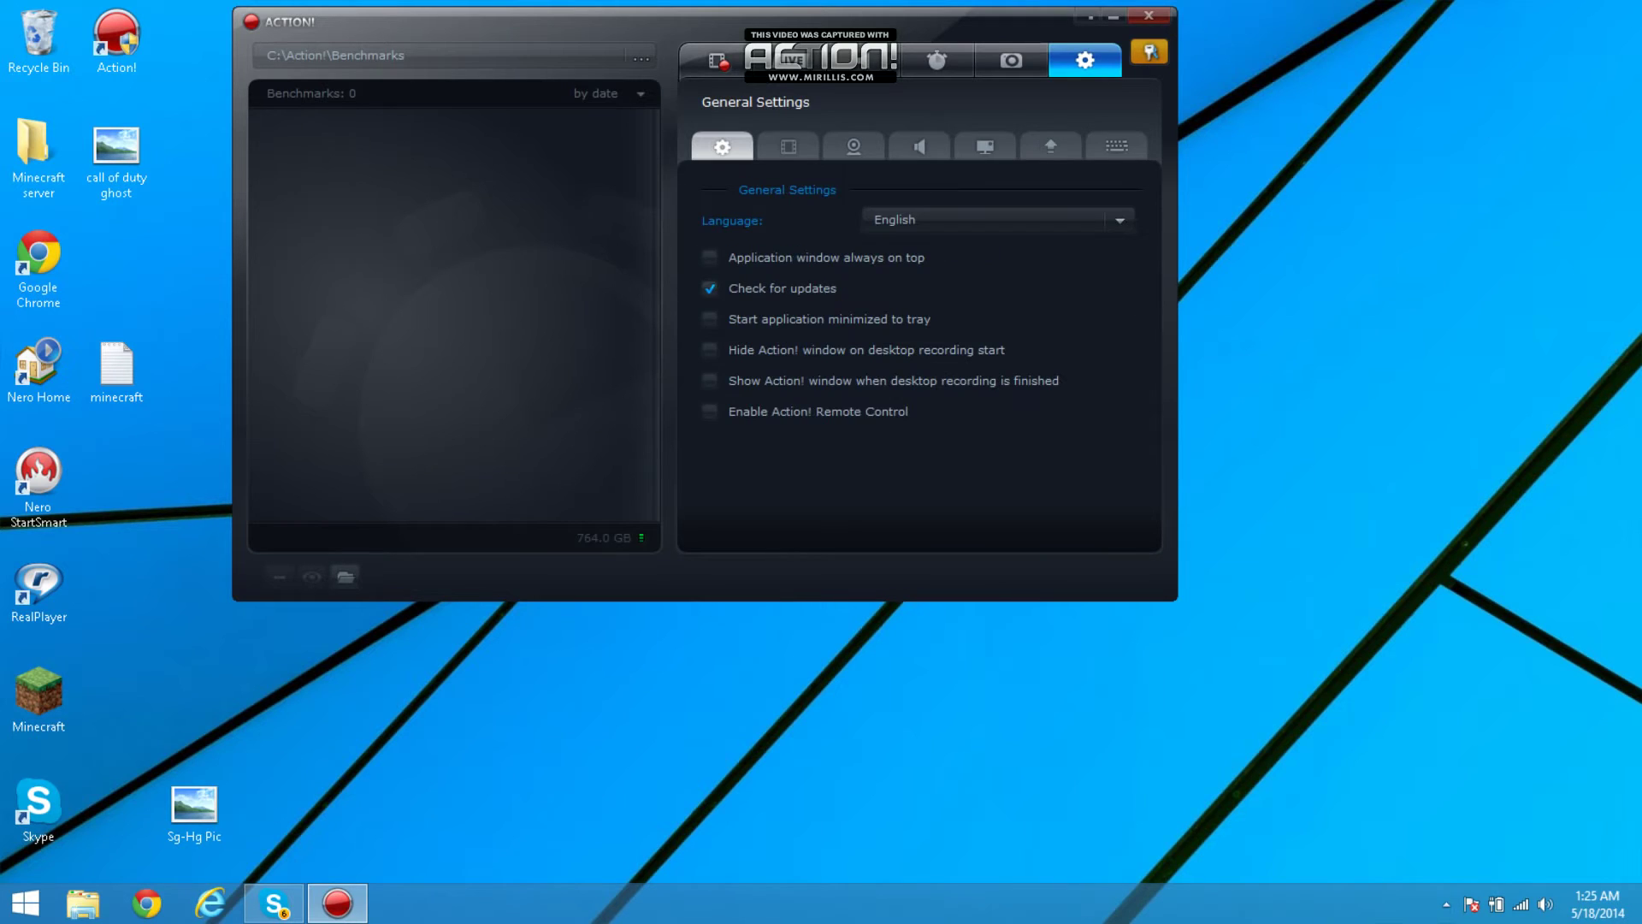
{"action": "left_click", "coordinate": [788, 147]}
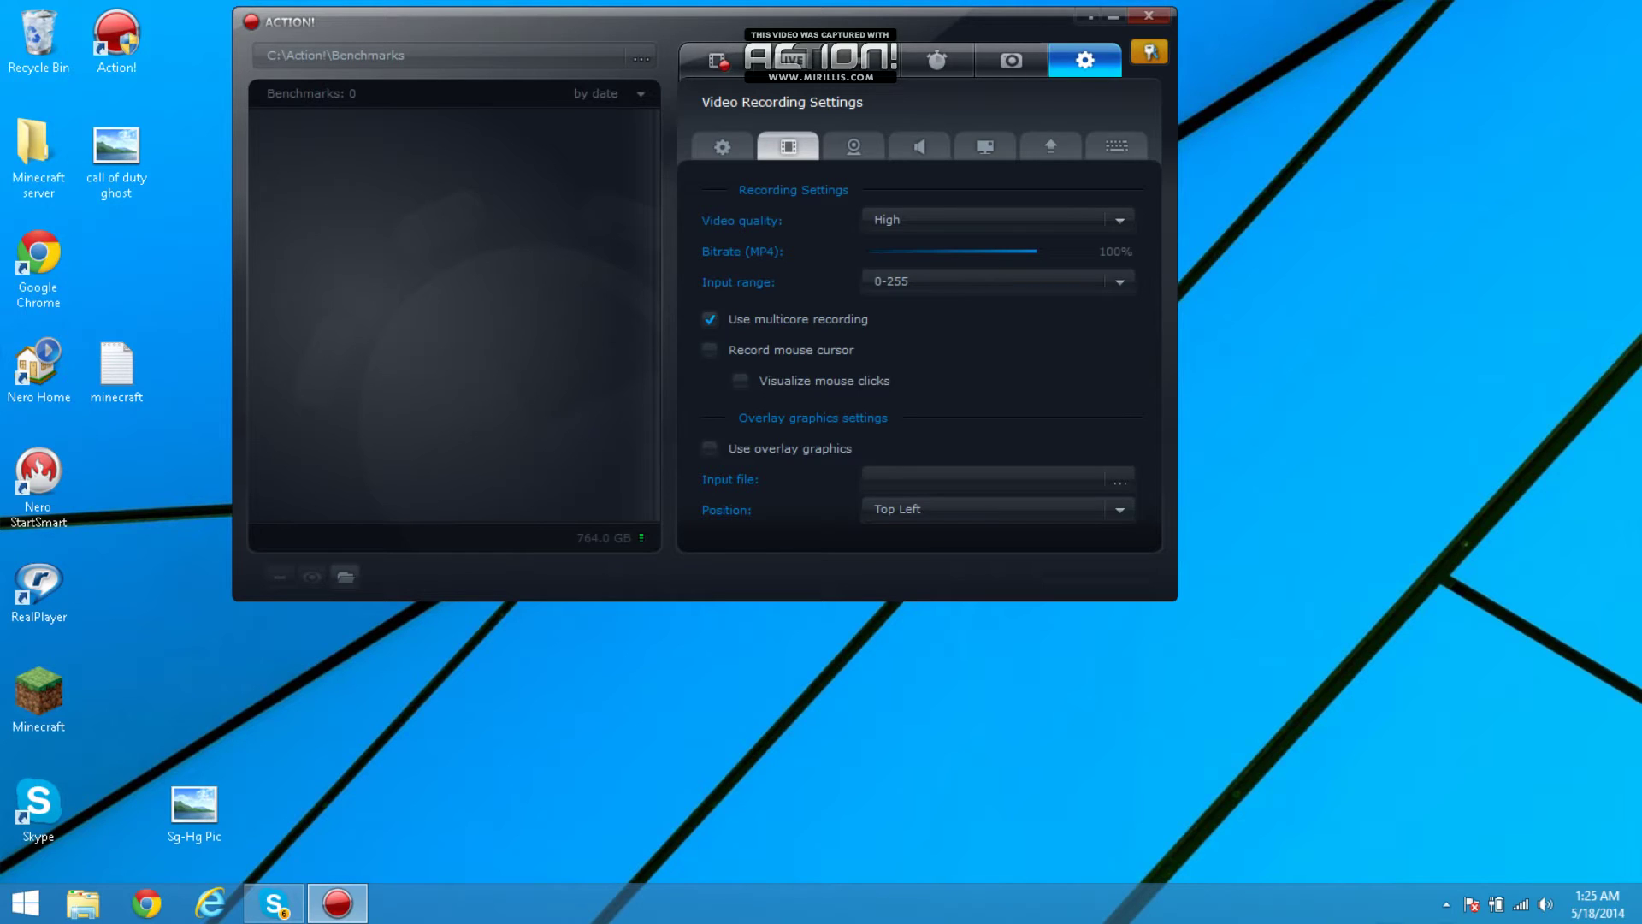
{"action": "left_click", "coordinate": [997, 220]}
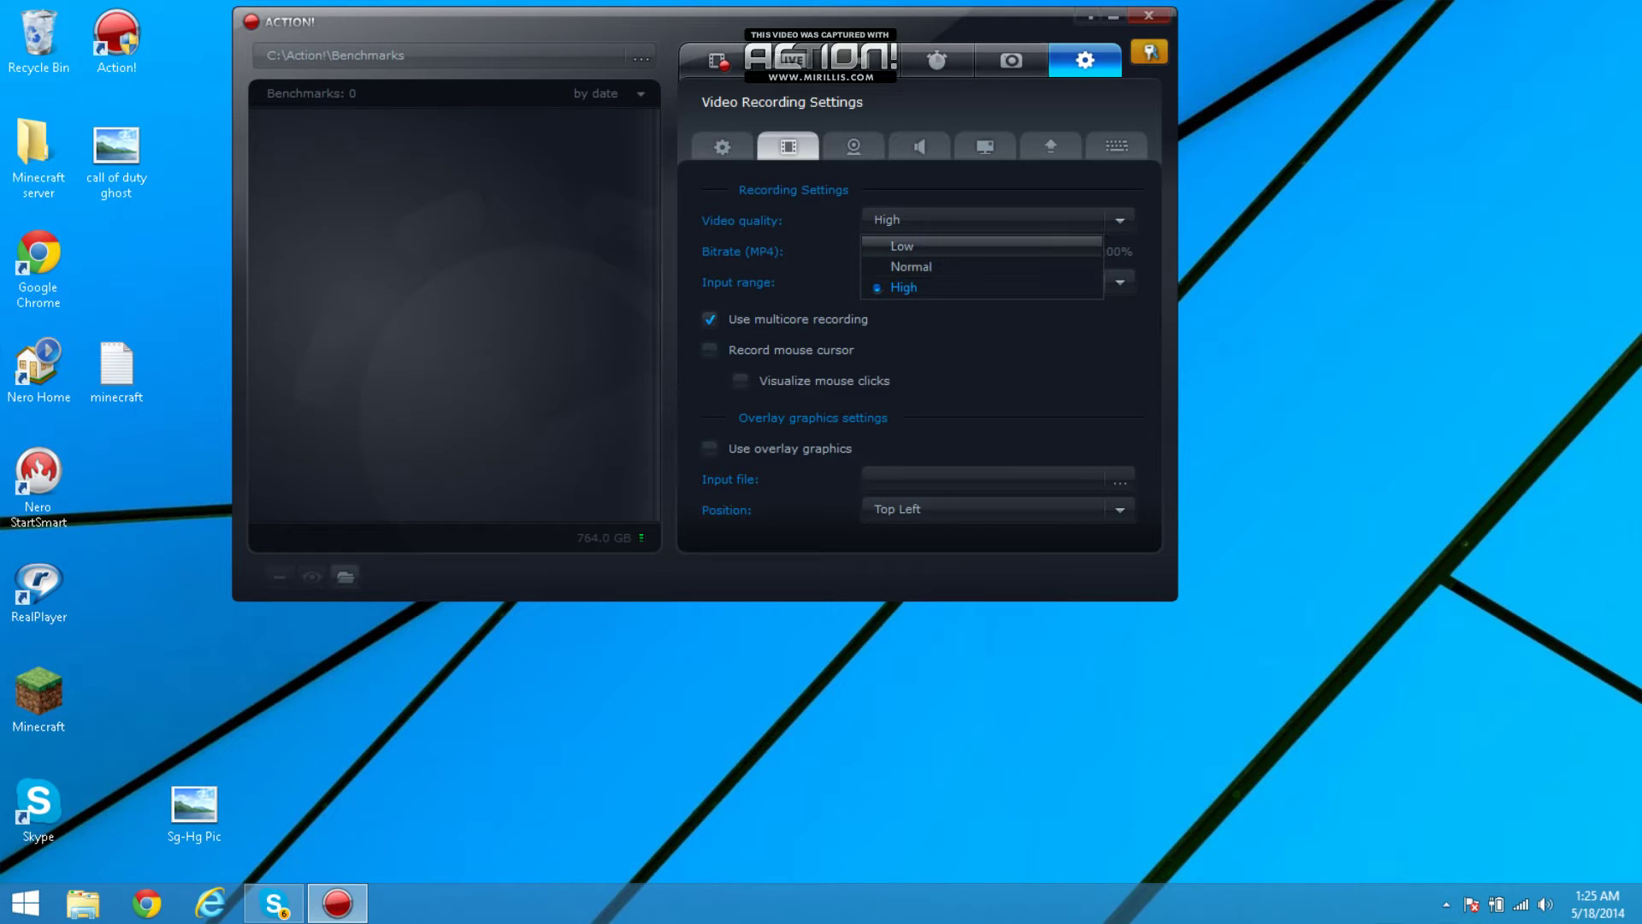
{"action": "left_click", "coordinate": [904, 288]}
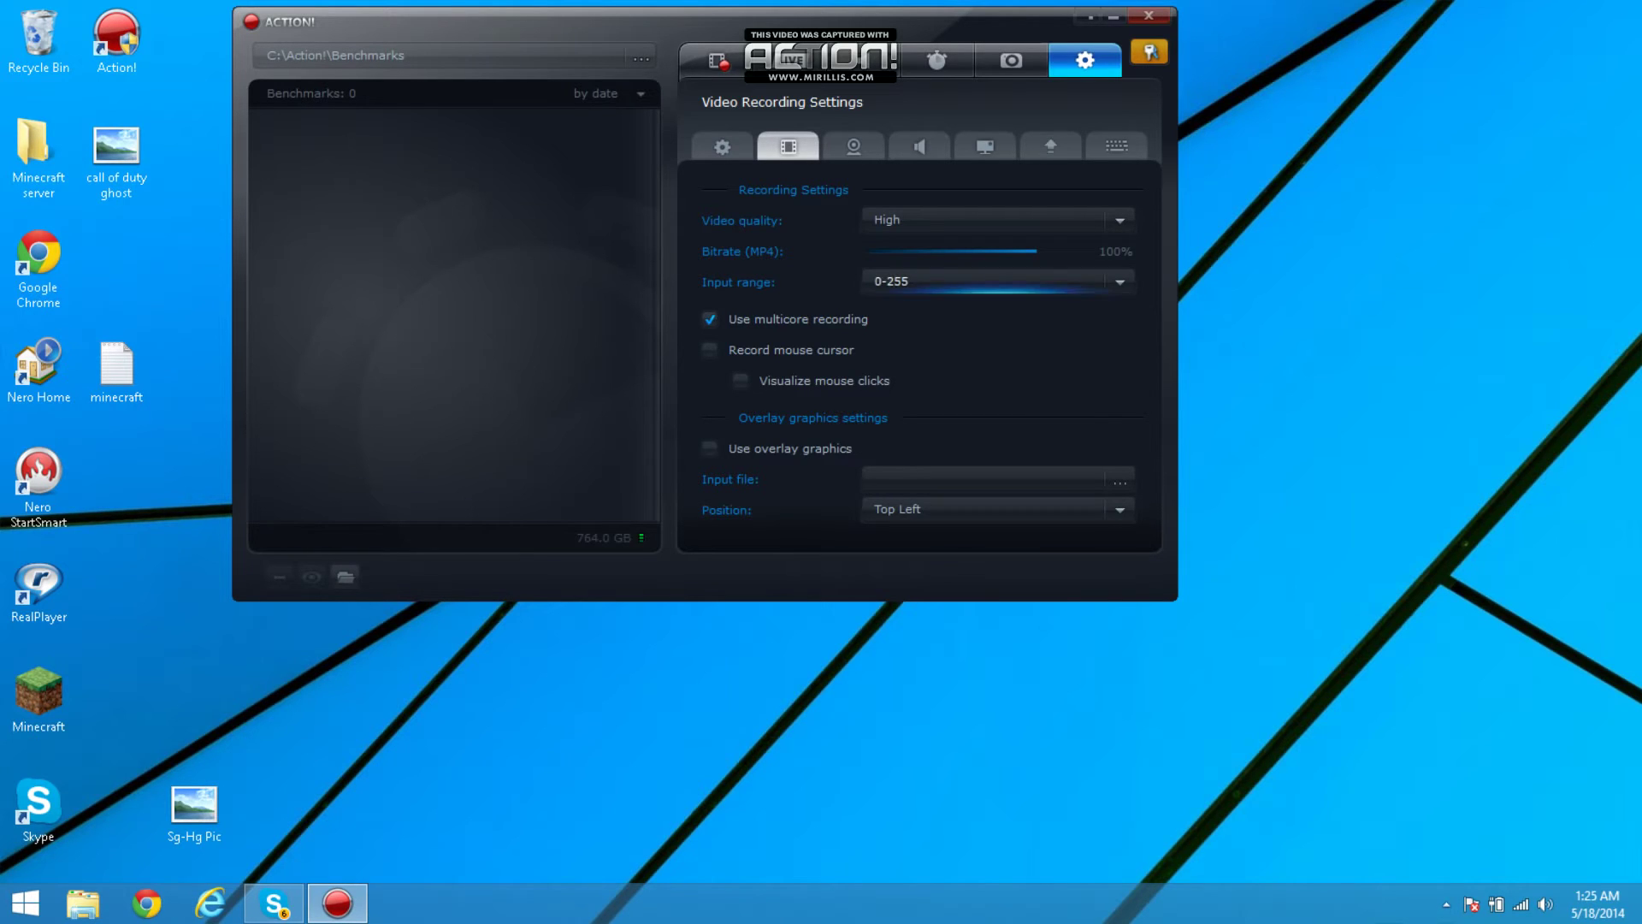
{"action": "left_click", "coordinate": [993, 281]}
{"action": "left_click", "coordinate": [992, 282]}
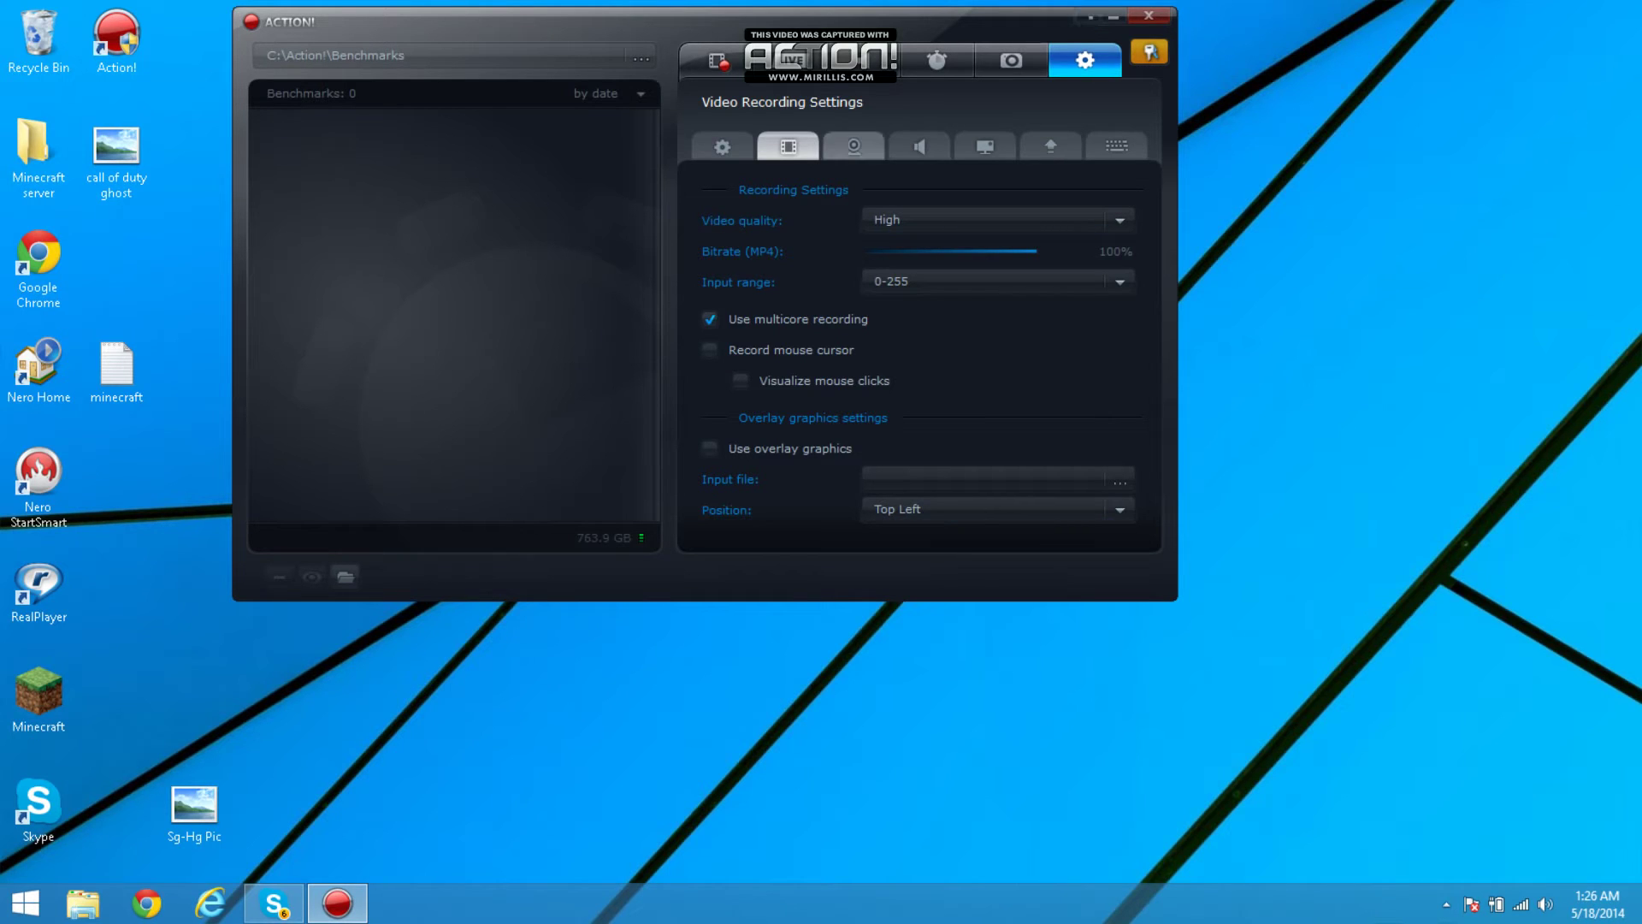
In the audio settings, choose Microphone (Plantronics .Audio 655 DSP) as the microphone device and set its volume to 82.
{"action": "left_click", "coordinate": [854, 147]}
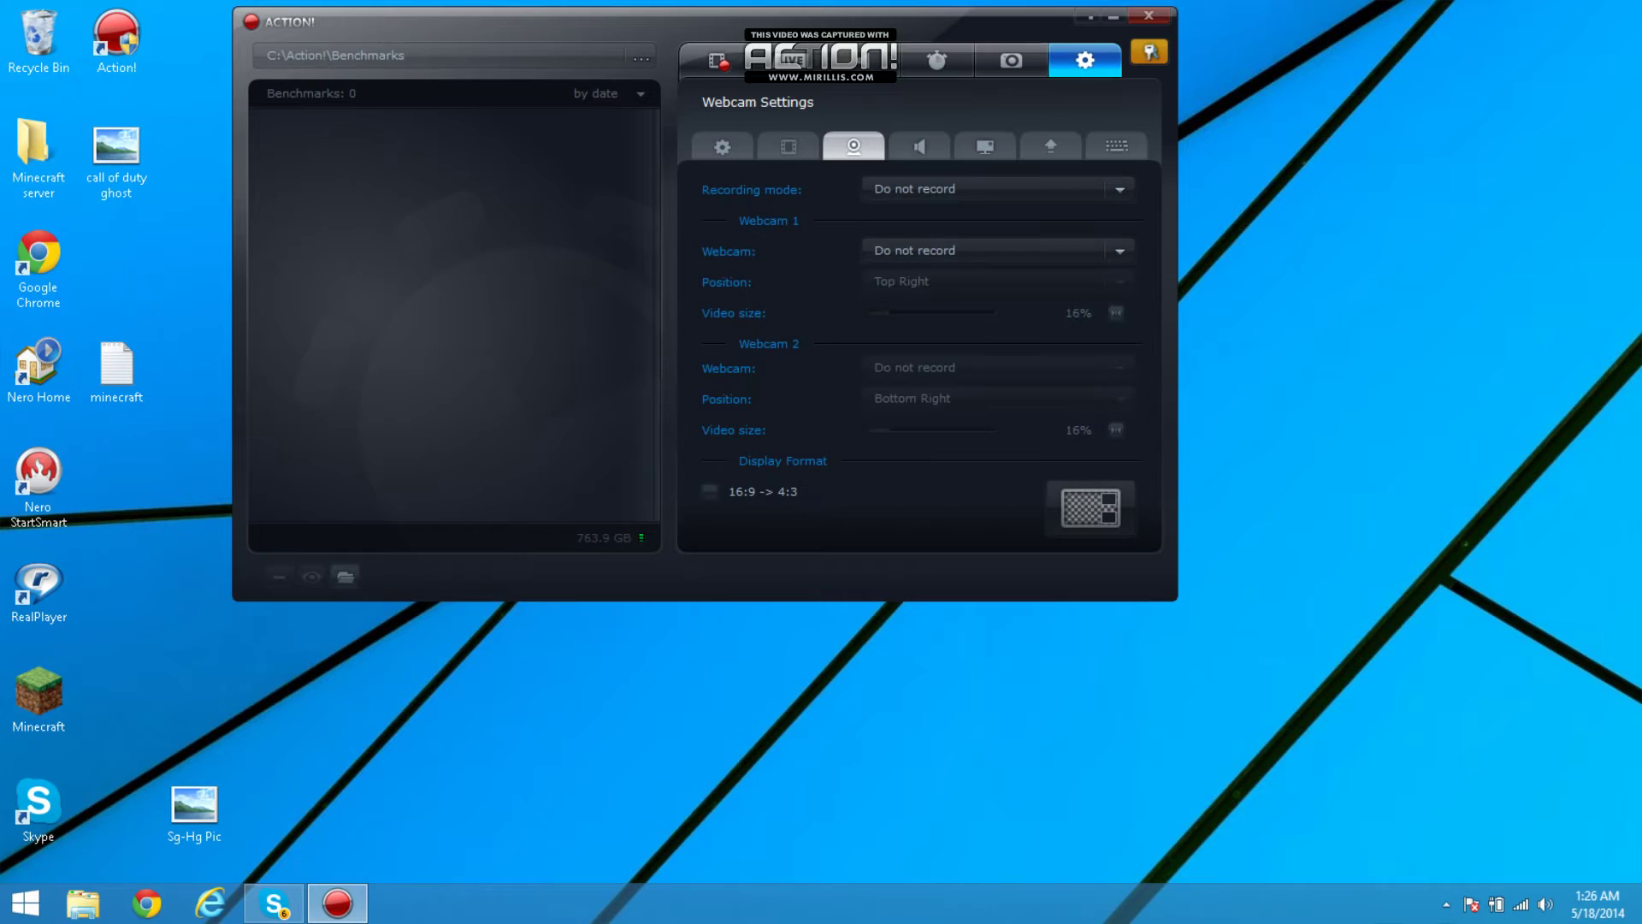
{"action": "left_click", "coordinate": [920, 147]}
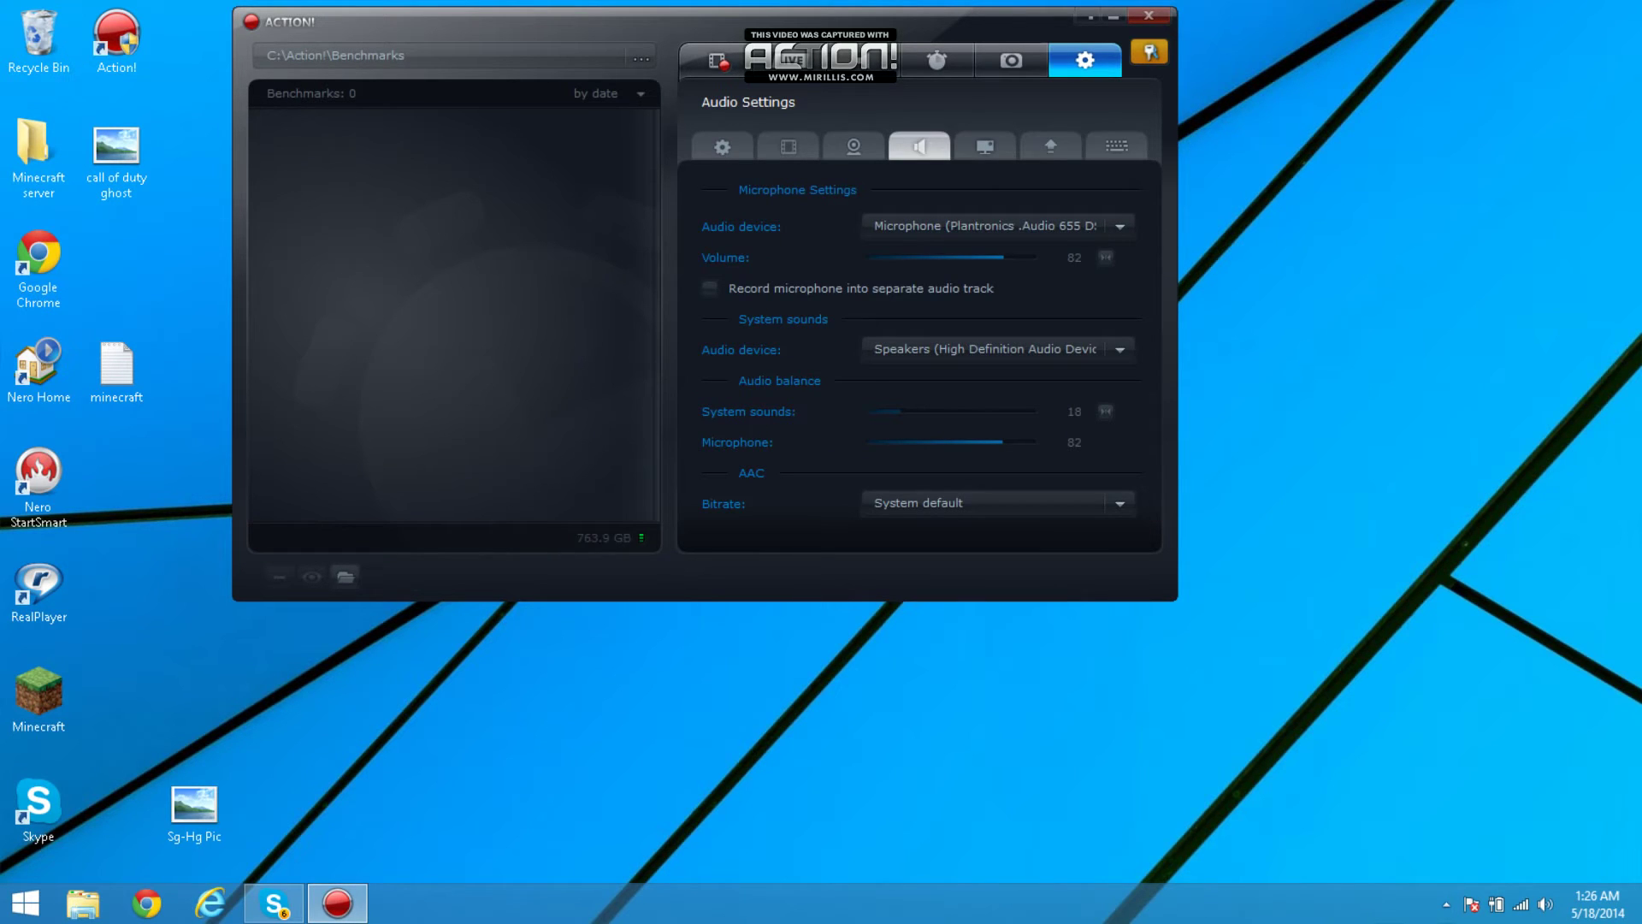
{"action": "left_click", "coordinate": [996, 226]}
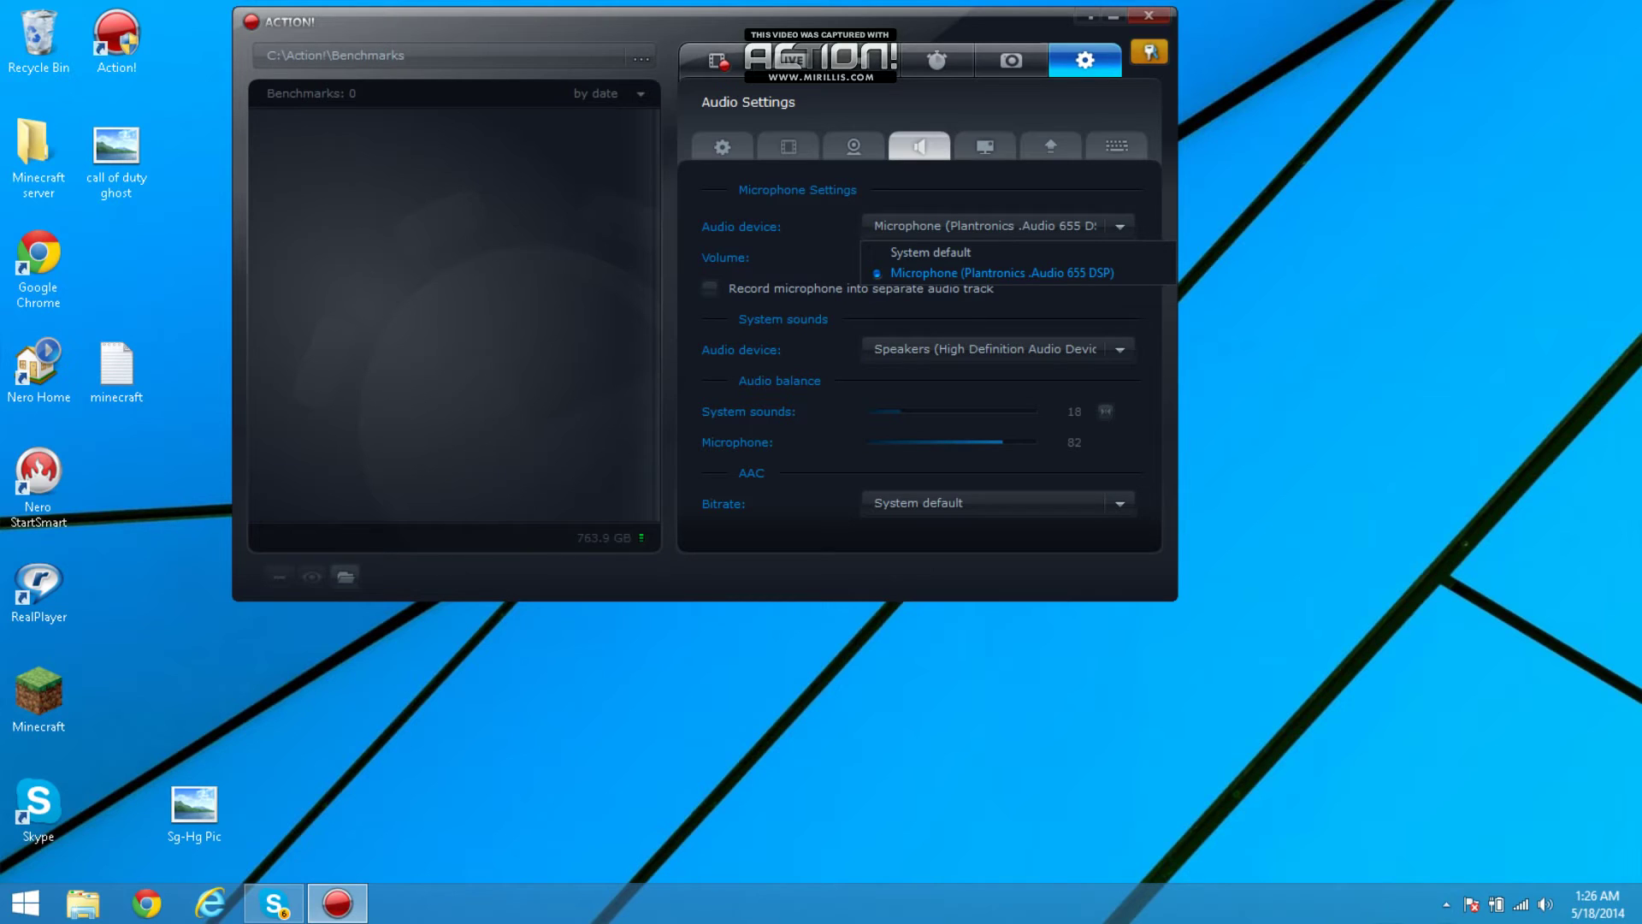
{"action": "left_click", "coordinate": [1002, 273]}
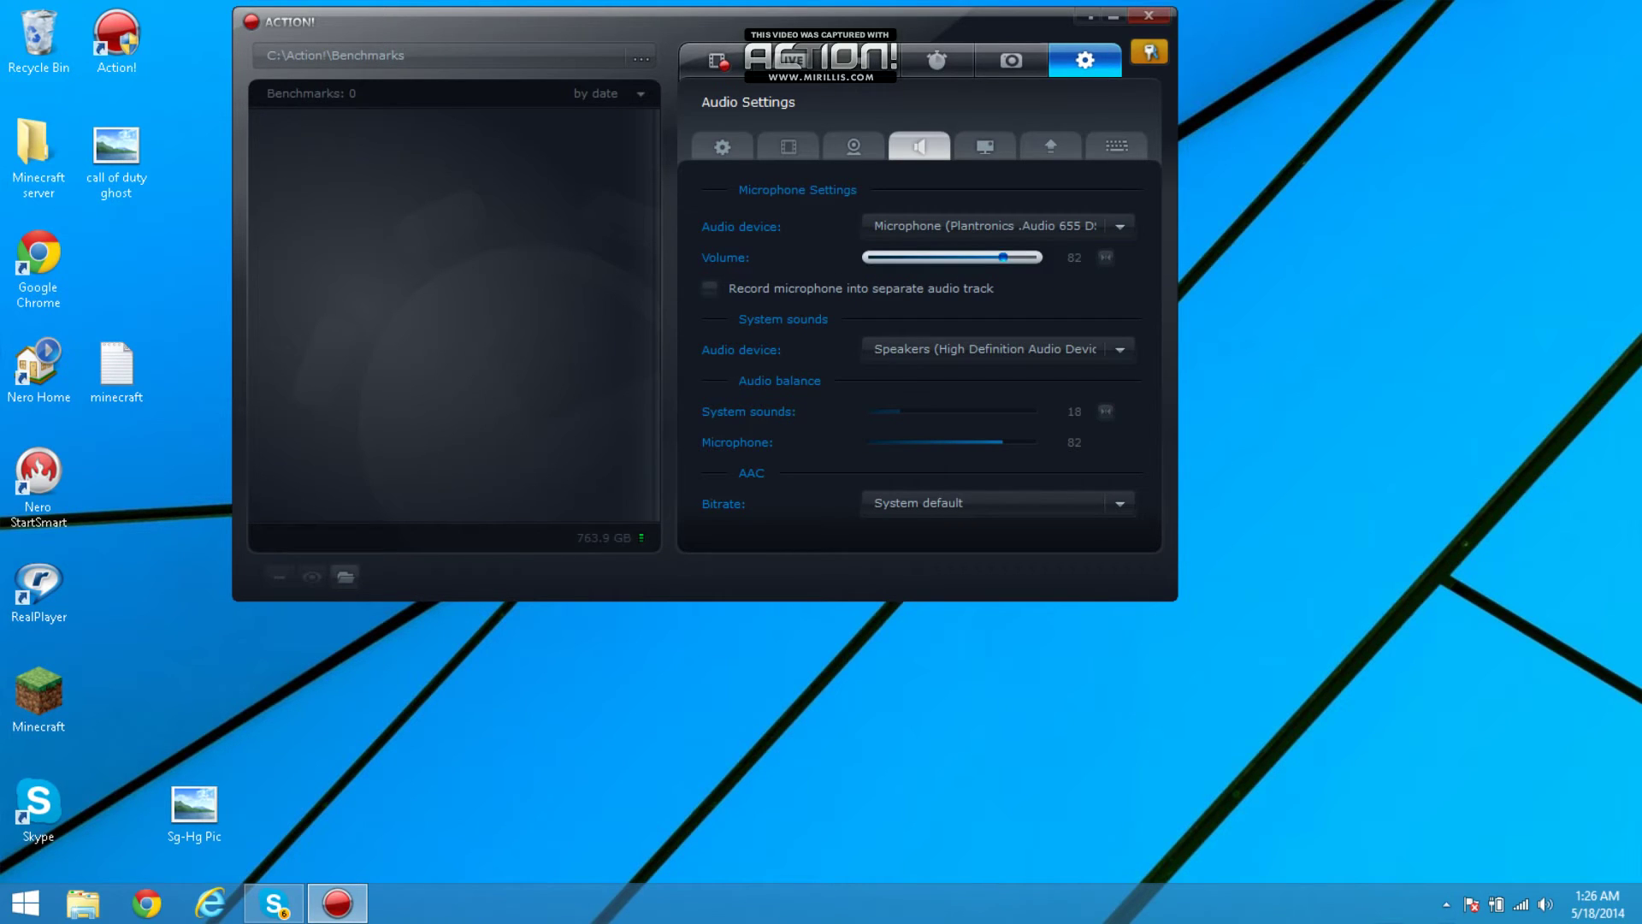
{"action": "mouse_move", "coordinate": [1004, 257]}
{"action": "left_mouse_down"}
{"action": "mouse_move", "coordinate": [1033, 257]}
{"action": "mouse_move", "coordinate": [1005, 257]}
{"action": "left_mouse_up"}
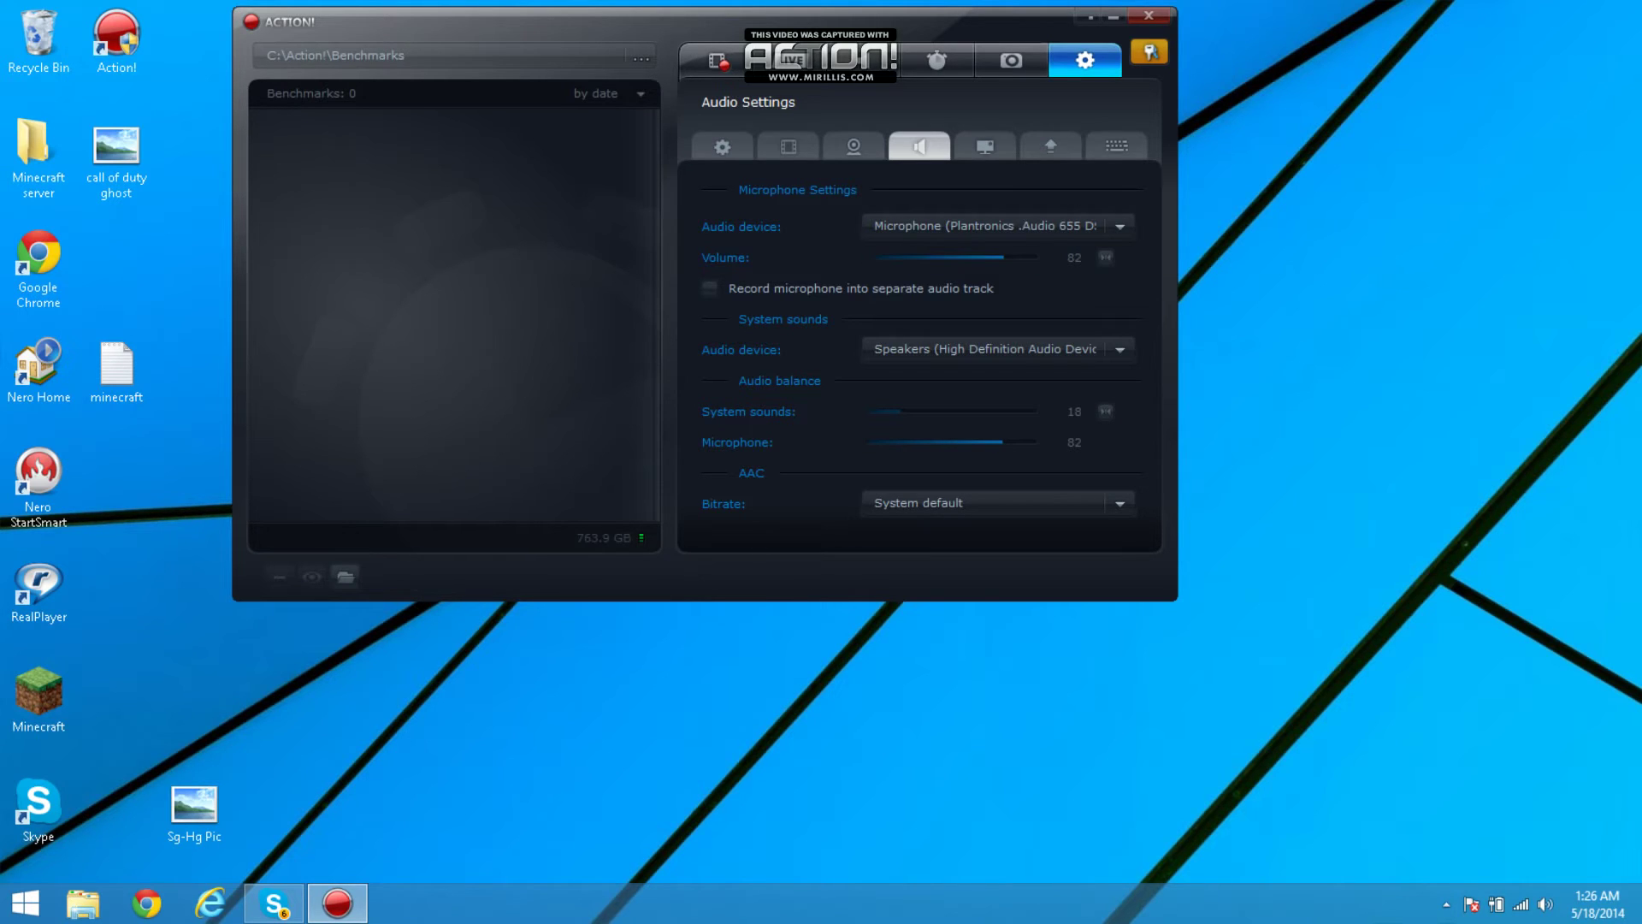
Check the option for recording the microphone into a separate track and the available system sound devices.
{"action": "left_click", "coordinate": [709, 288]}
{"action": "left_click", "coordinate": [709, 288]}
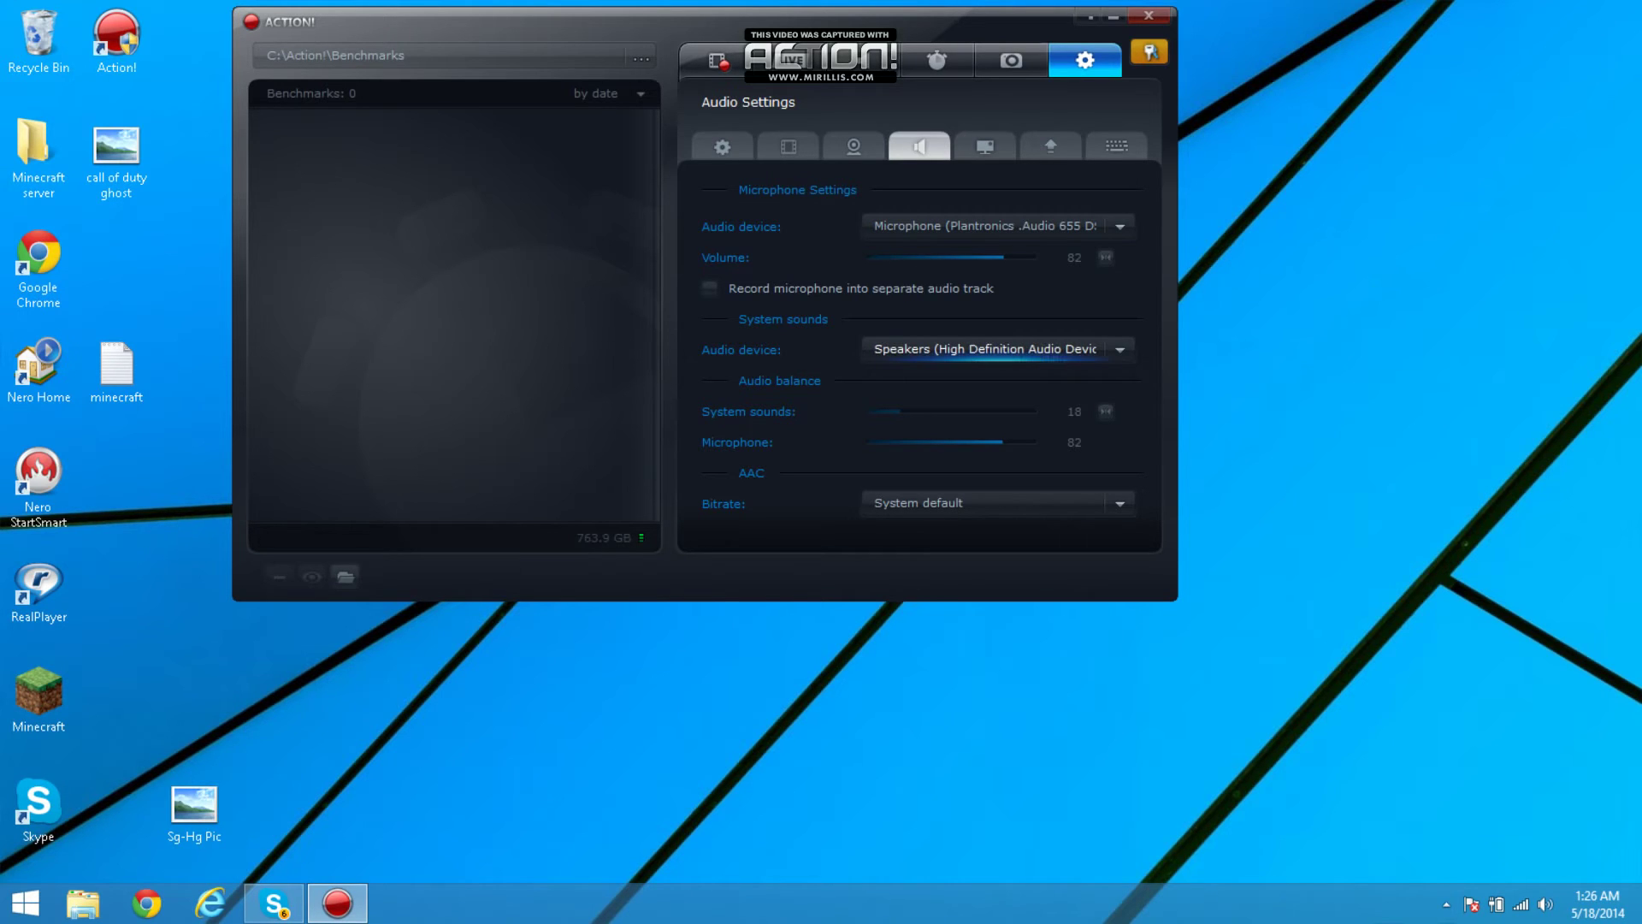
{"action": "left_click", "coordinate": [997, 349]}
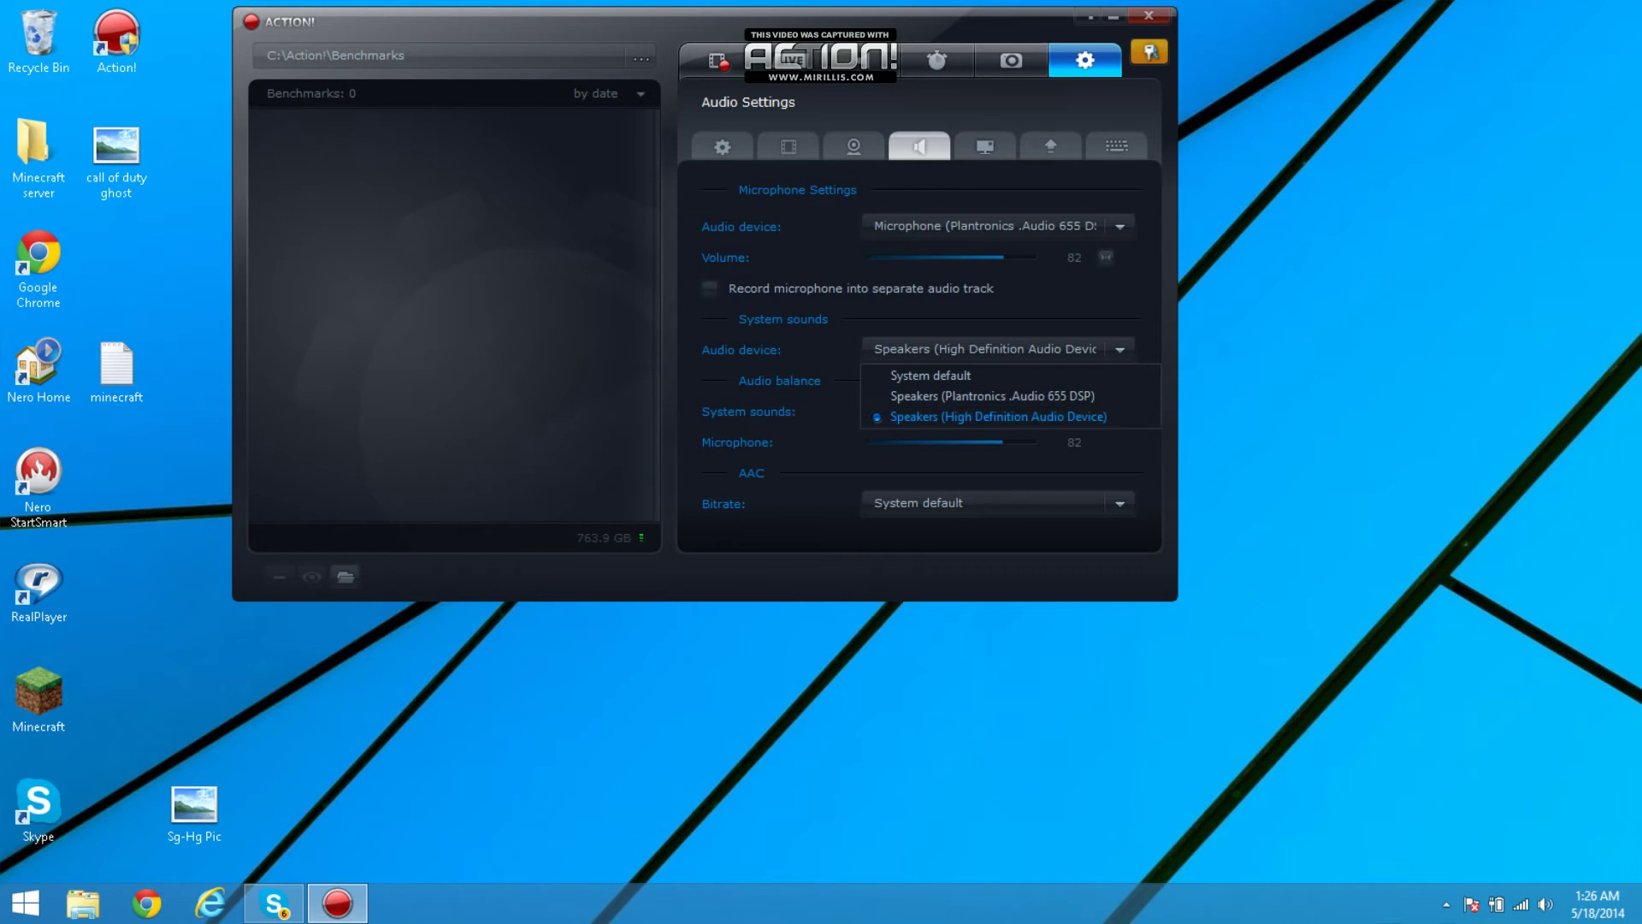
{"action": "key", "text": "Escape"}
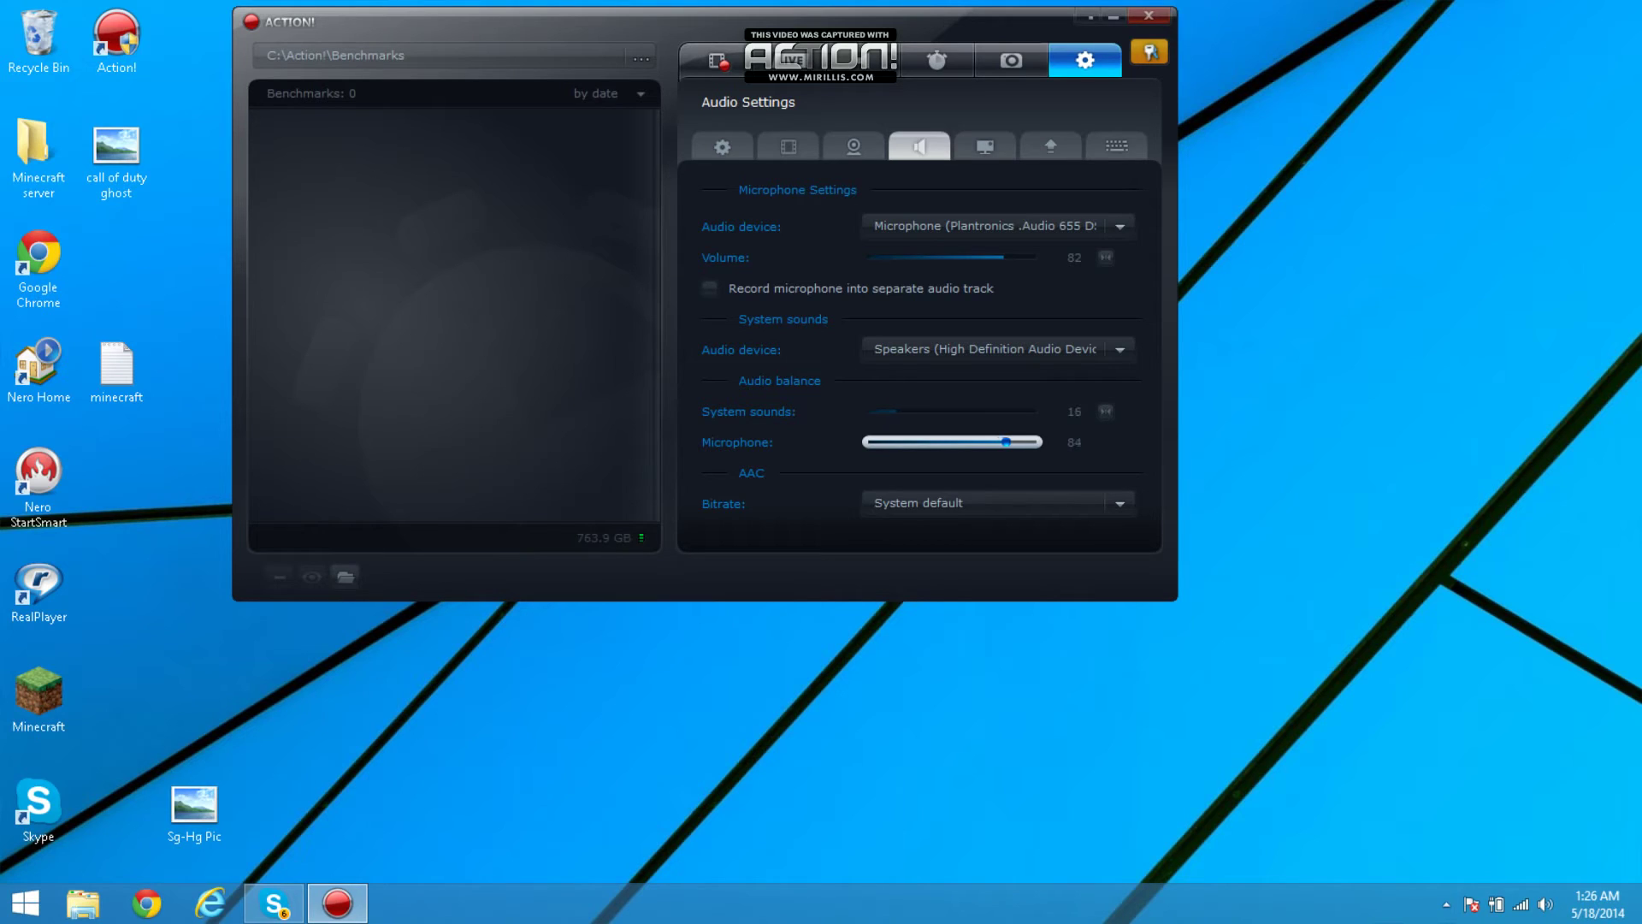
Set the microphone level in the audio balance to 82 and check the AAC bitrate choices.
{"action": "left_click_drag", "start_coordinate": [1006, 441], "coordinate": [1002, 441]}
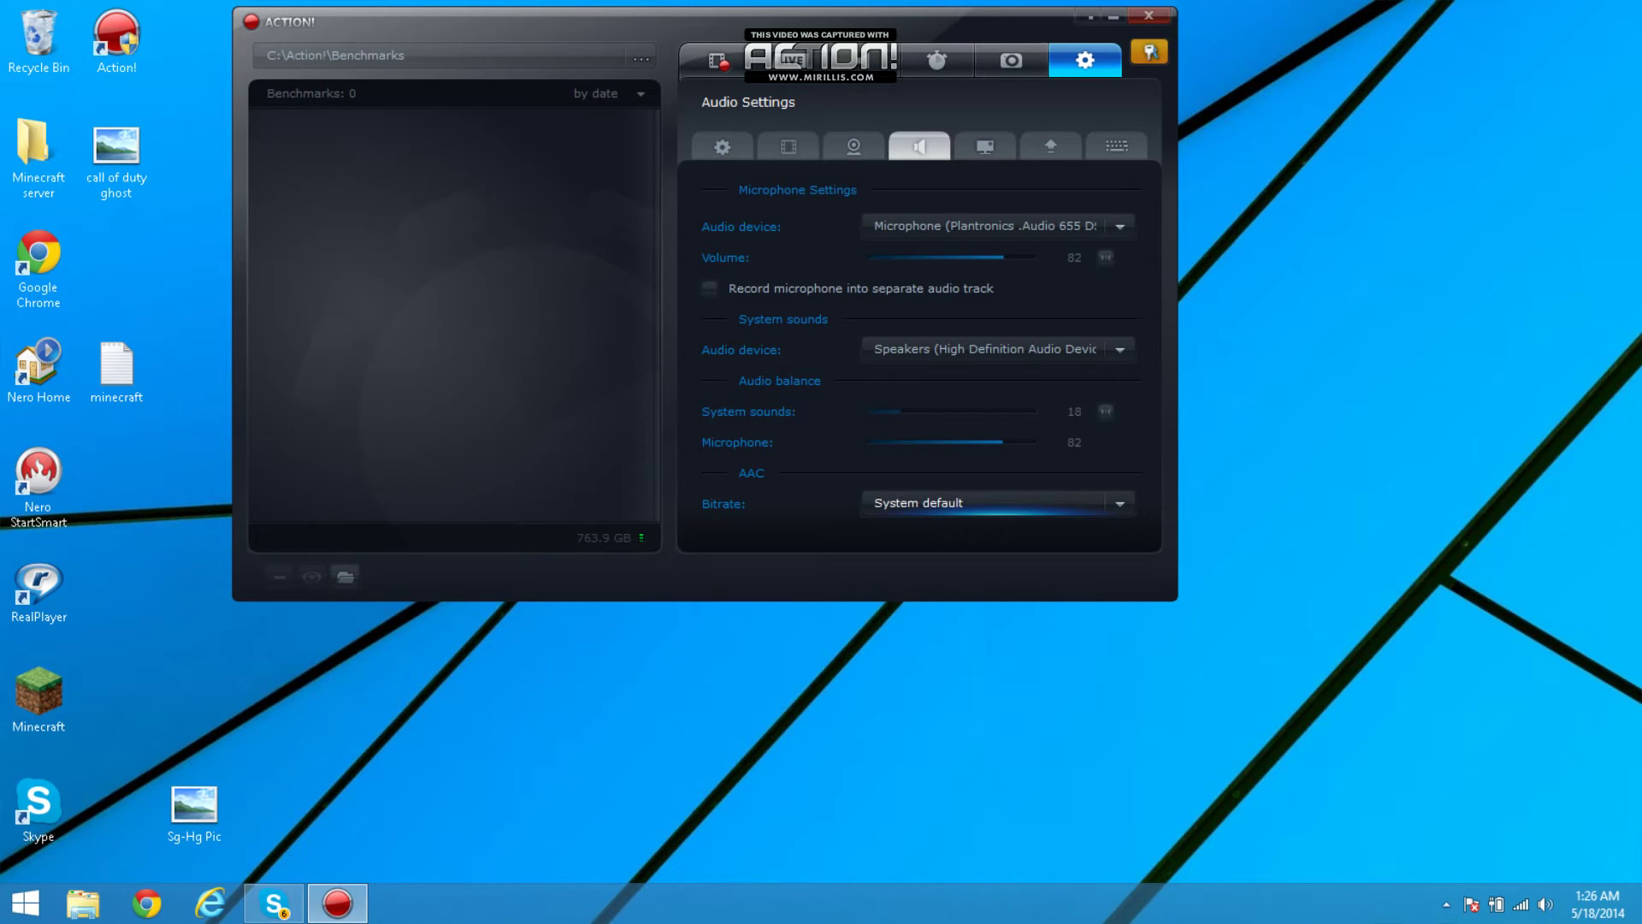
{"action": "left_click", "coordinate": [993, 502]}
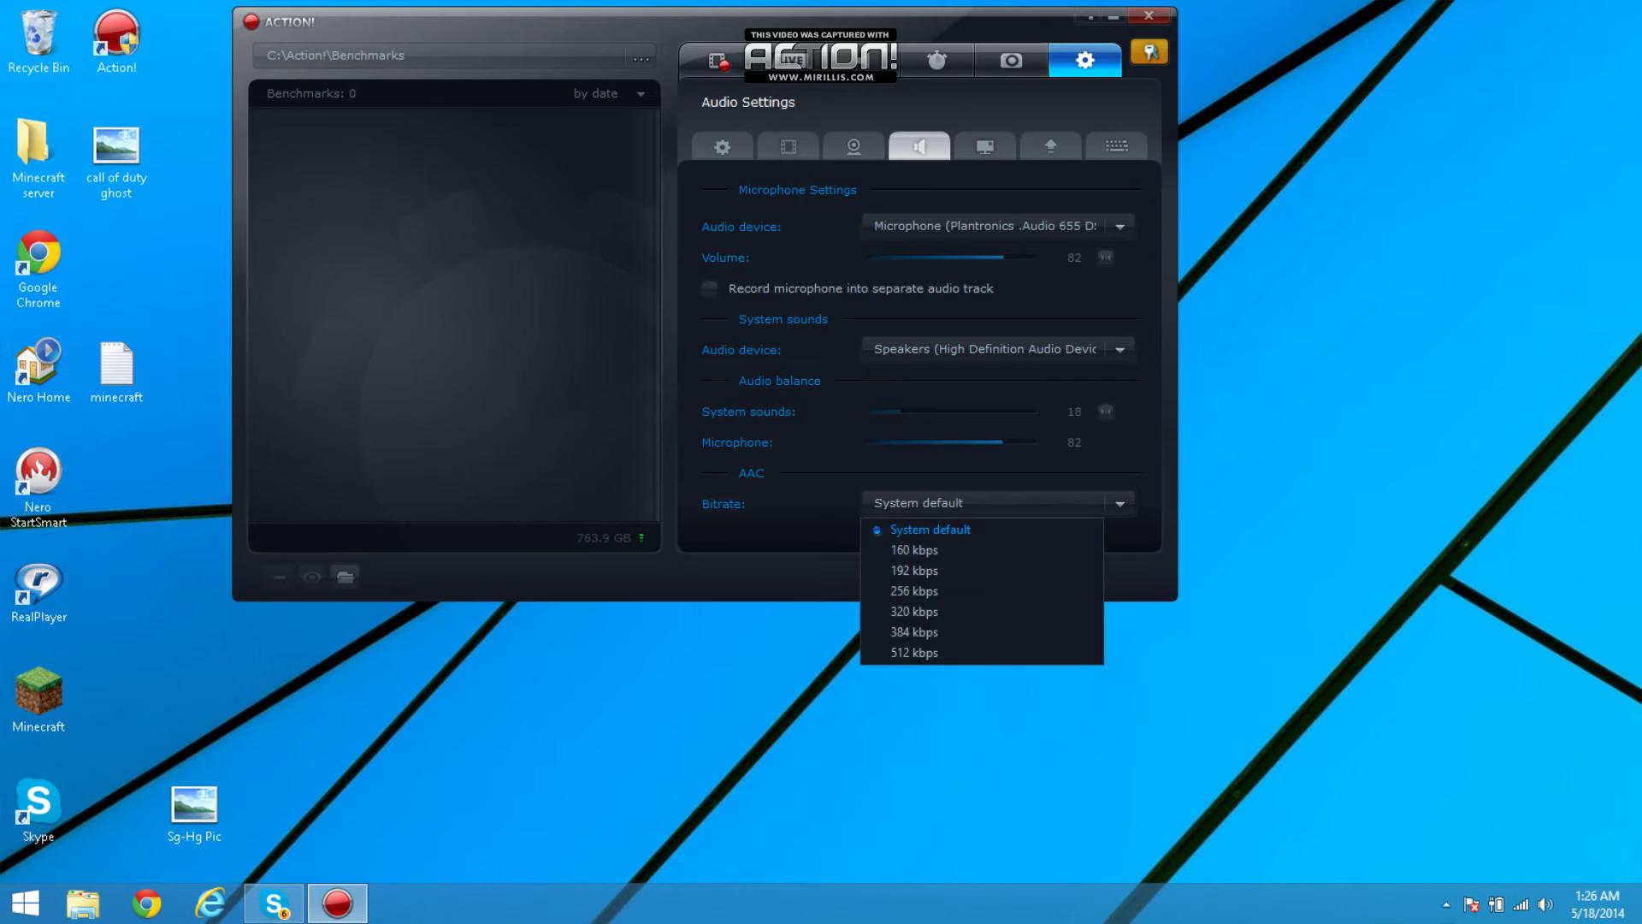
{"action": "left_click", "coordinate": [997, 503]}
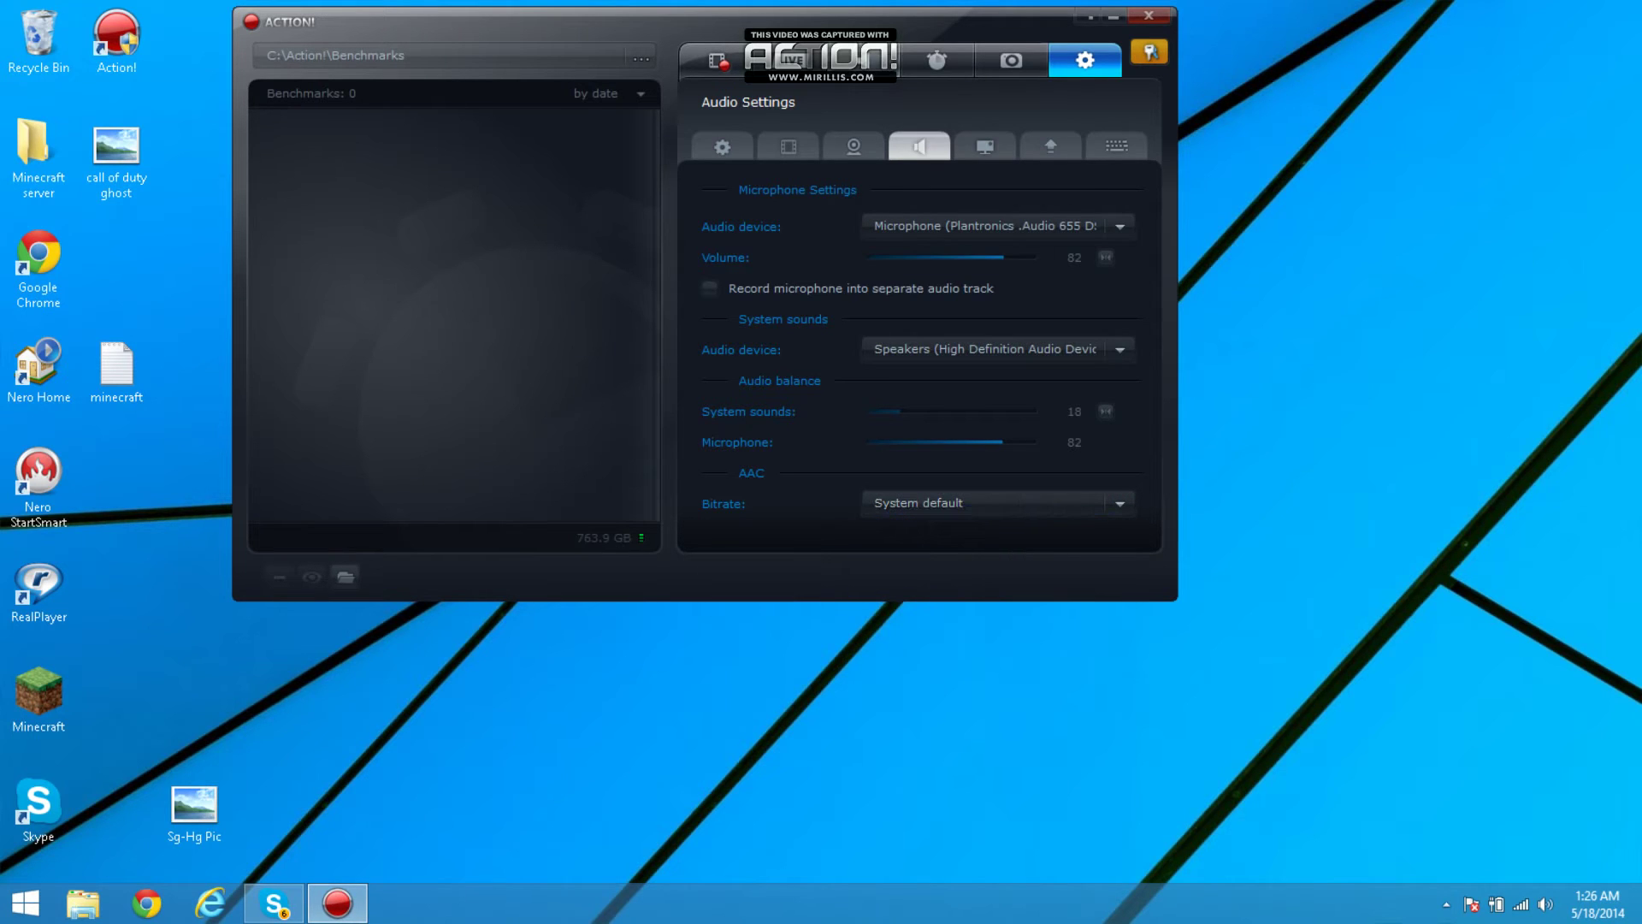
Review the HUD, export and hotkey settings, including the option to hide the HUD during desktop recording.
{"action": "left_click", "coordinate": [984, 147]}
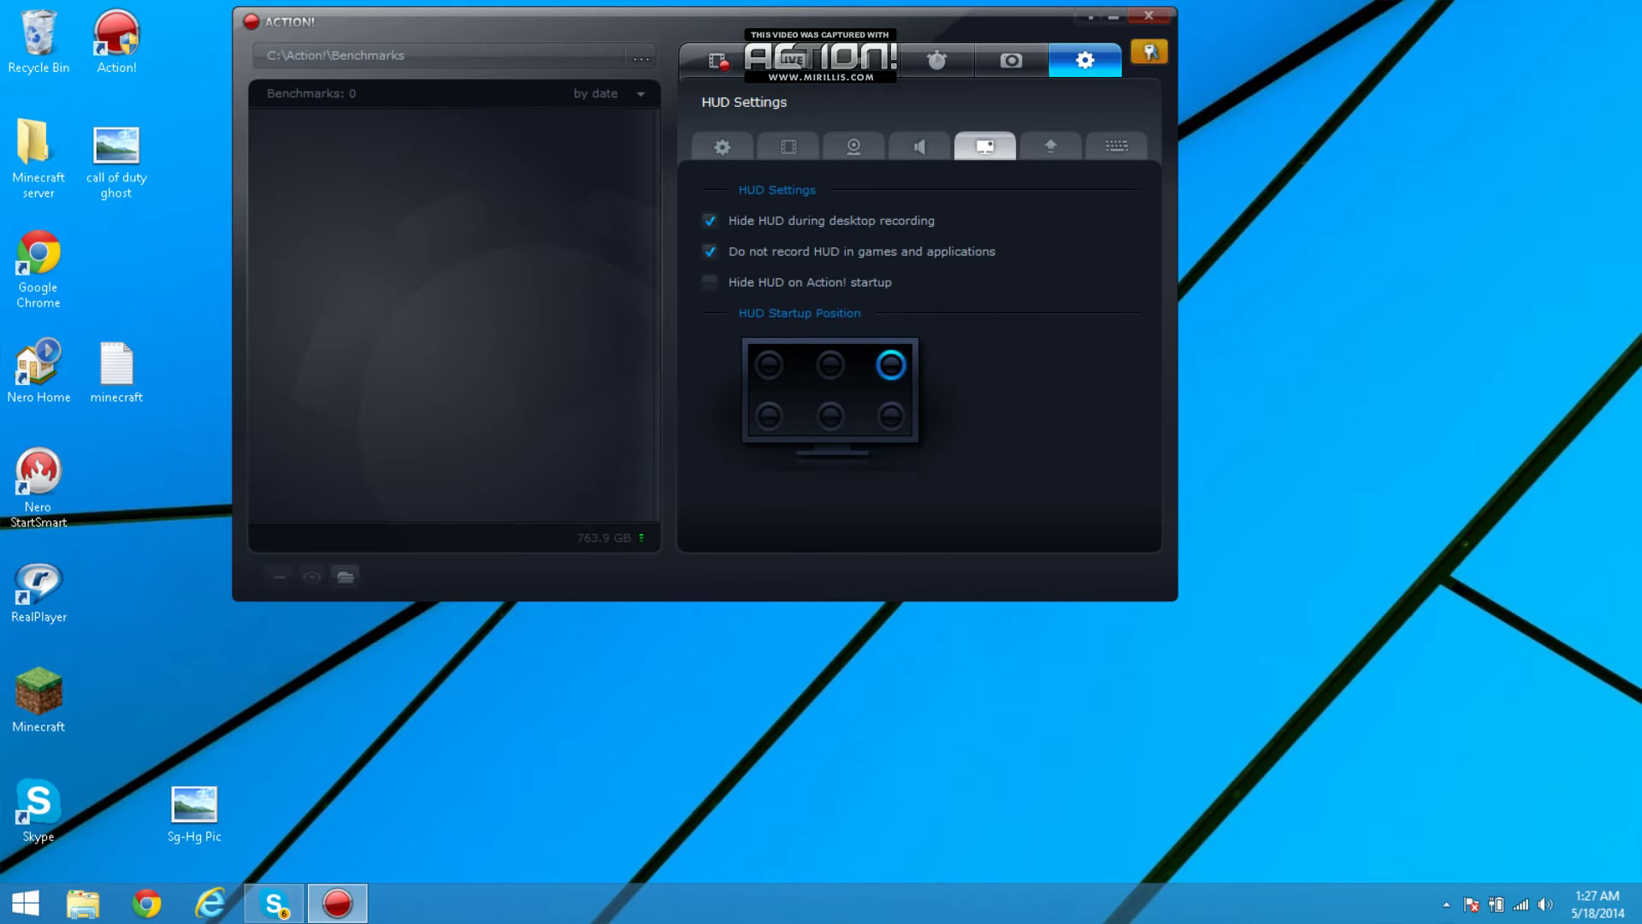
{"action": "left_click", "coordinate": [709, 220]}
{"action": "left_click", "coordinate": [709, 220]}
{"action": "left_click", "coordinate": [1050, 146]}
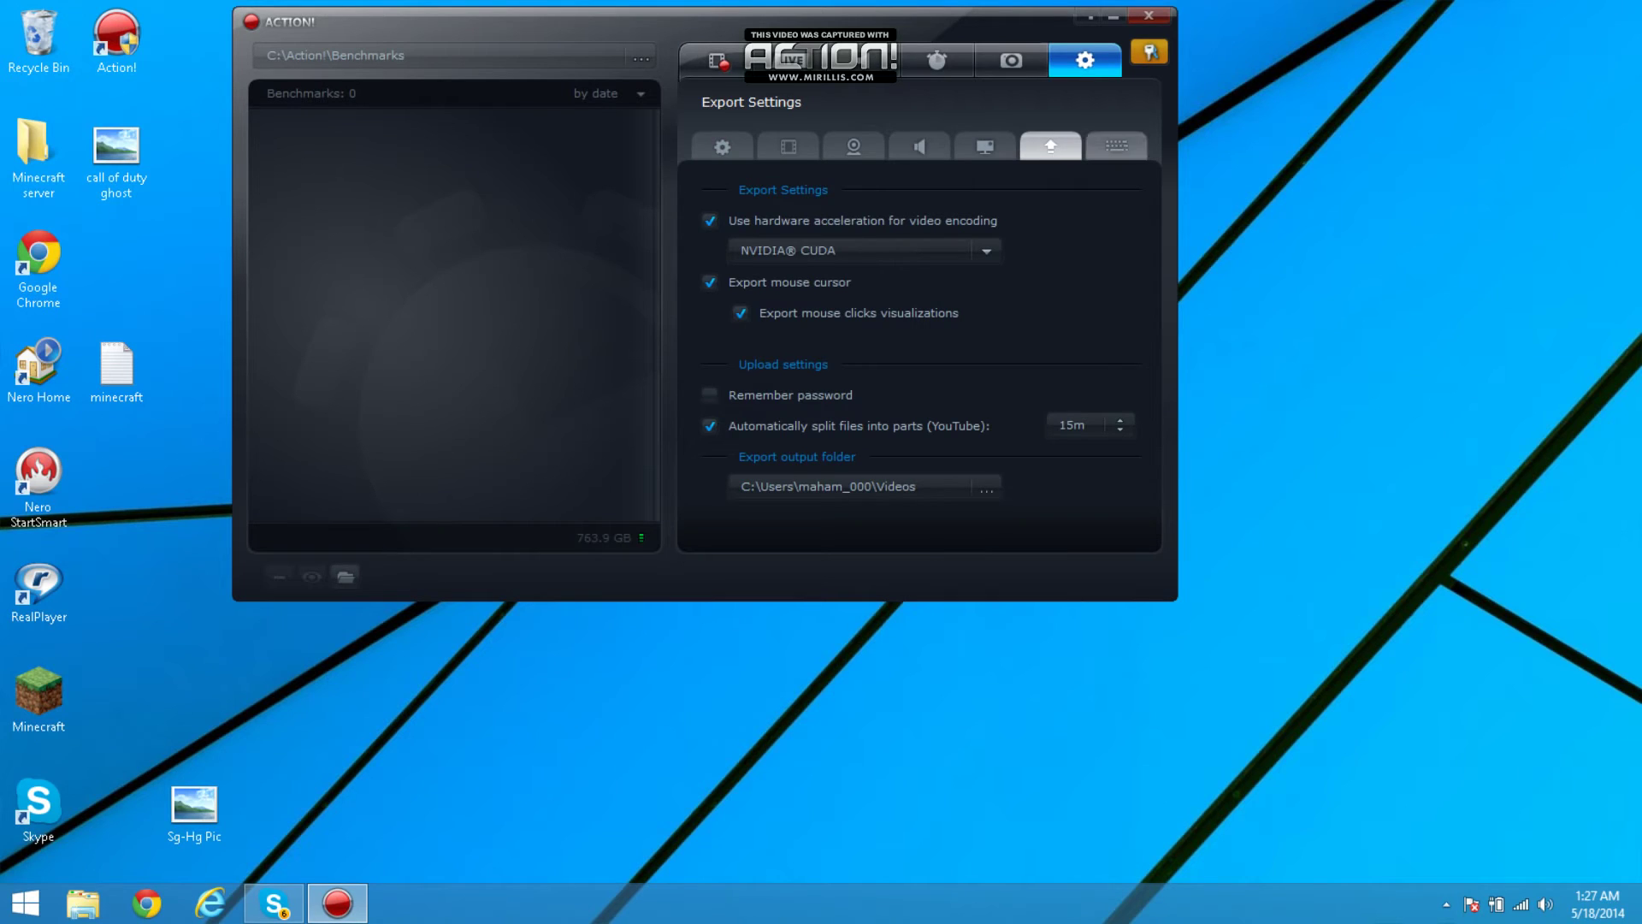
{"action": "left_click", "coordinate": [1116, 146]}
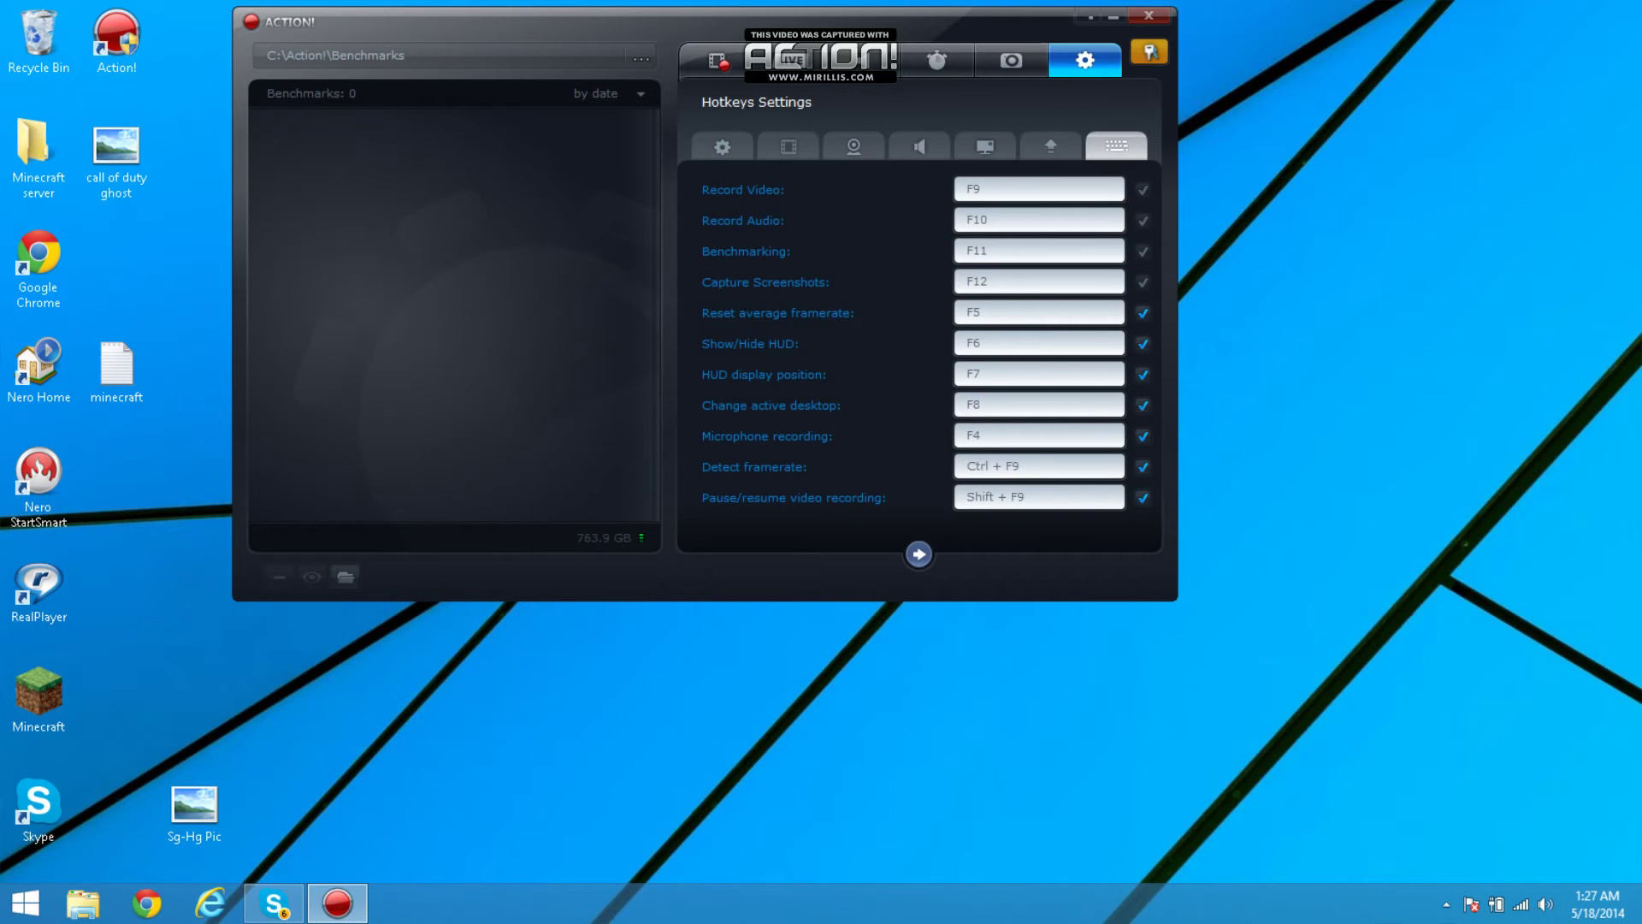
{"action": "left_click", "coordinate": [722, 147]}
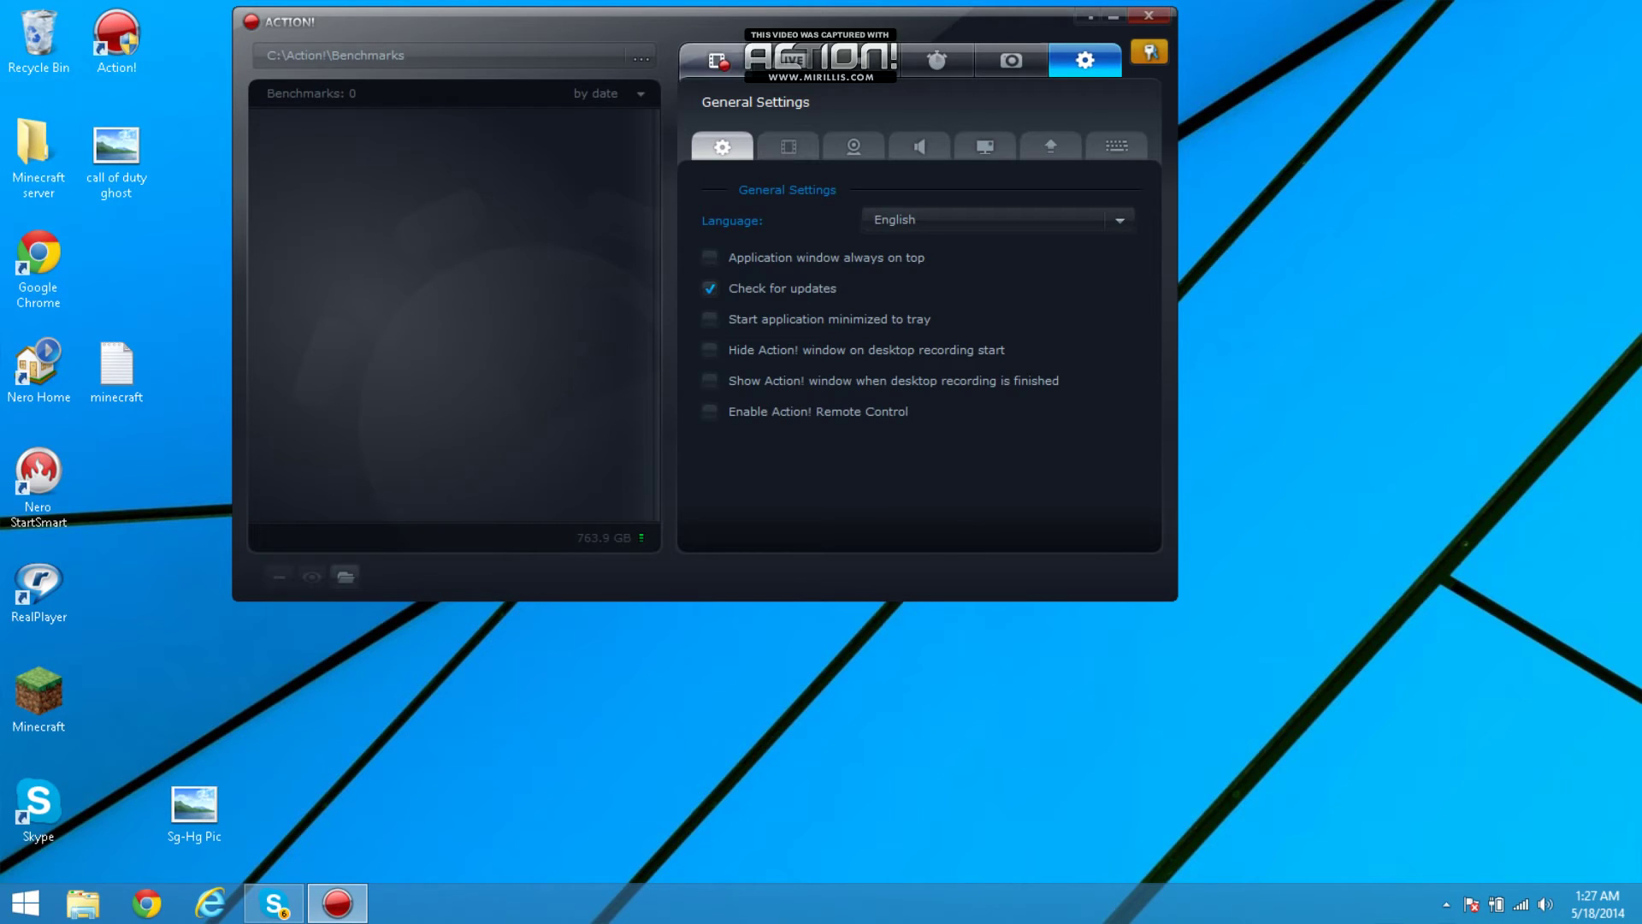
Return to the video recordings and select the second recording in the list.
{"action": "left_click", "coordinate": [717, 60]}
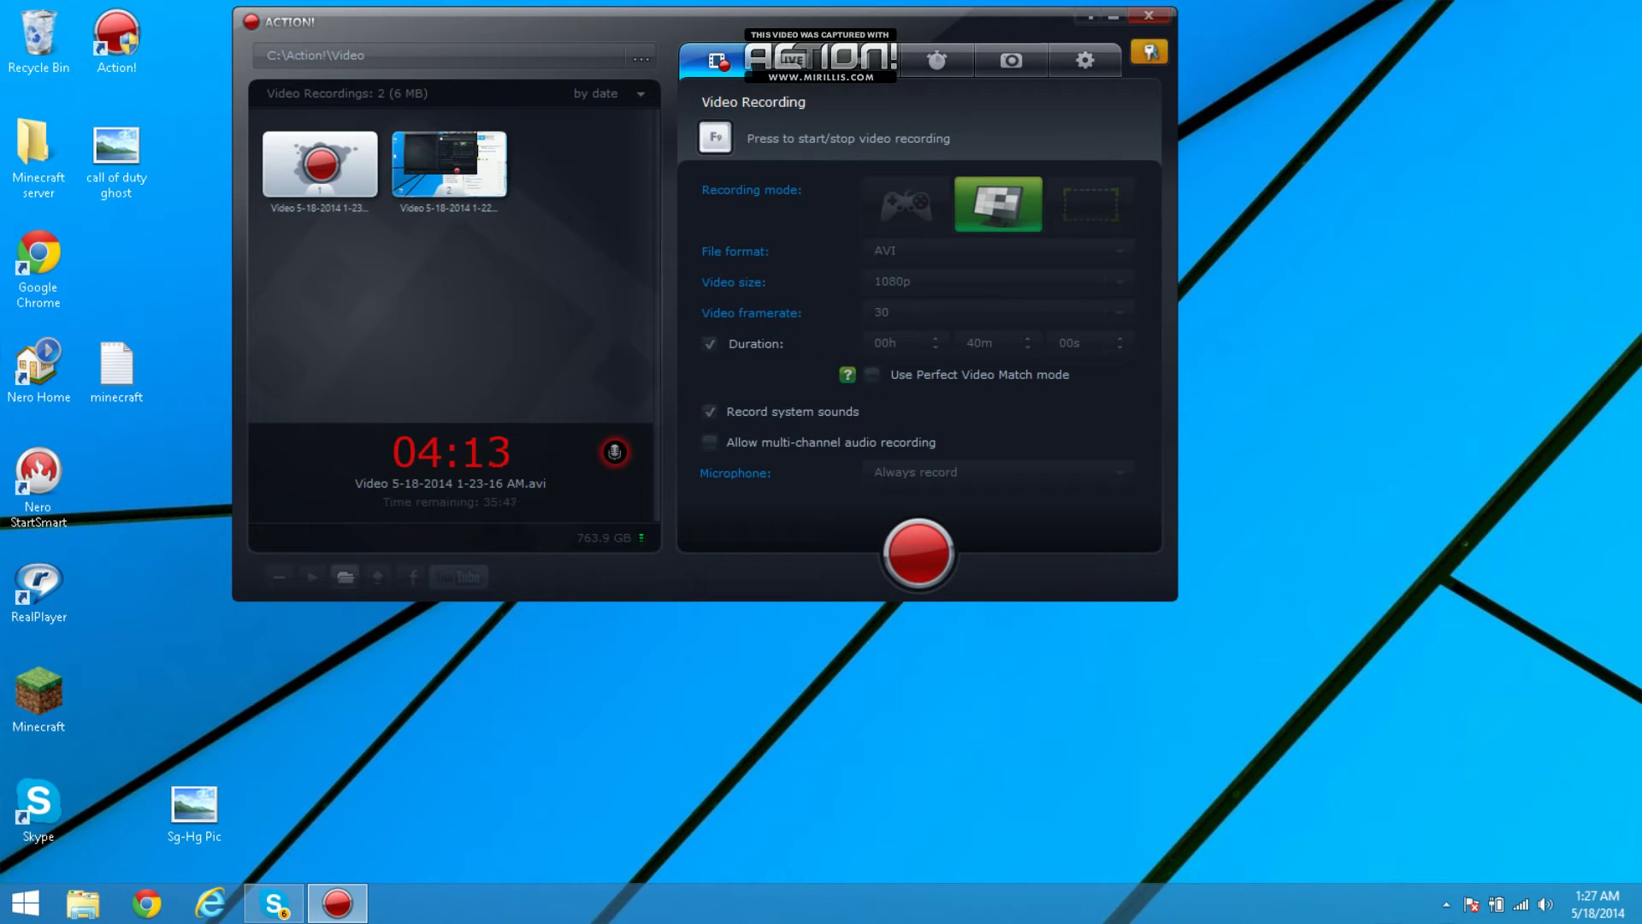
{"action": "left_click", "coordinate": [449, 164]}
{"action": "left_click", "coordinate": [449, 164]}
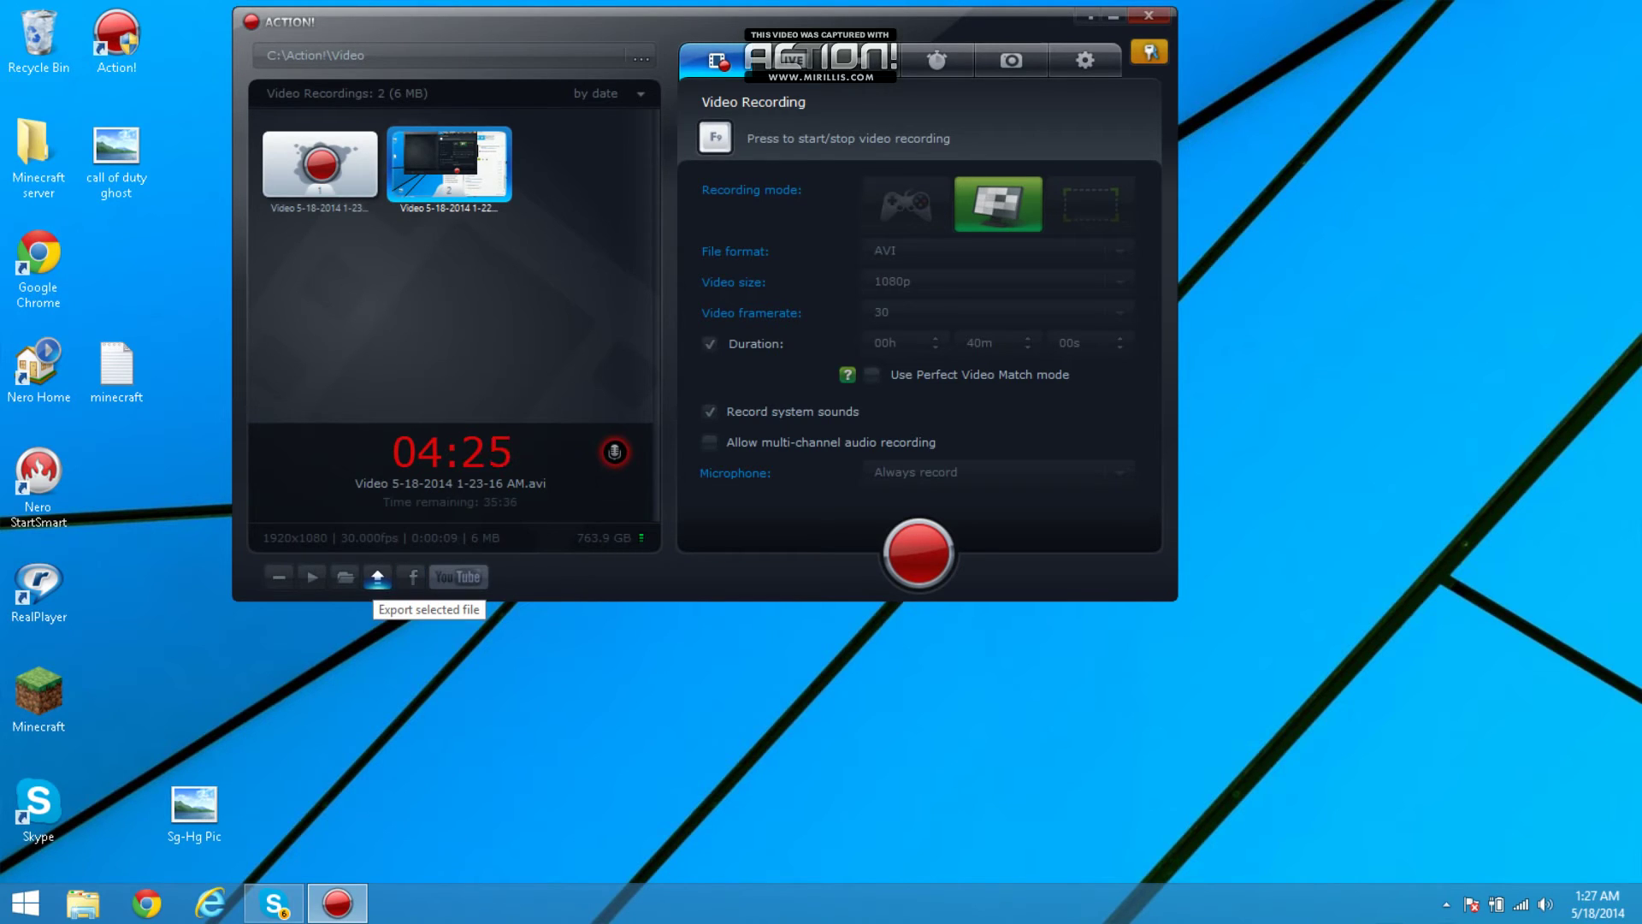
Open the export settings for the selected recording, browse the output profiles and choose 1080p (High Profile).
{"action": "left_click", "coordinate": [377, 576]}
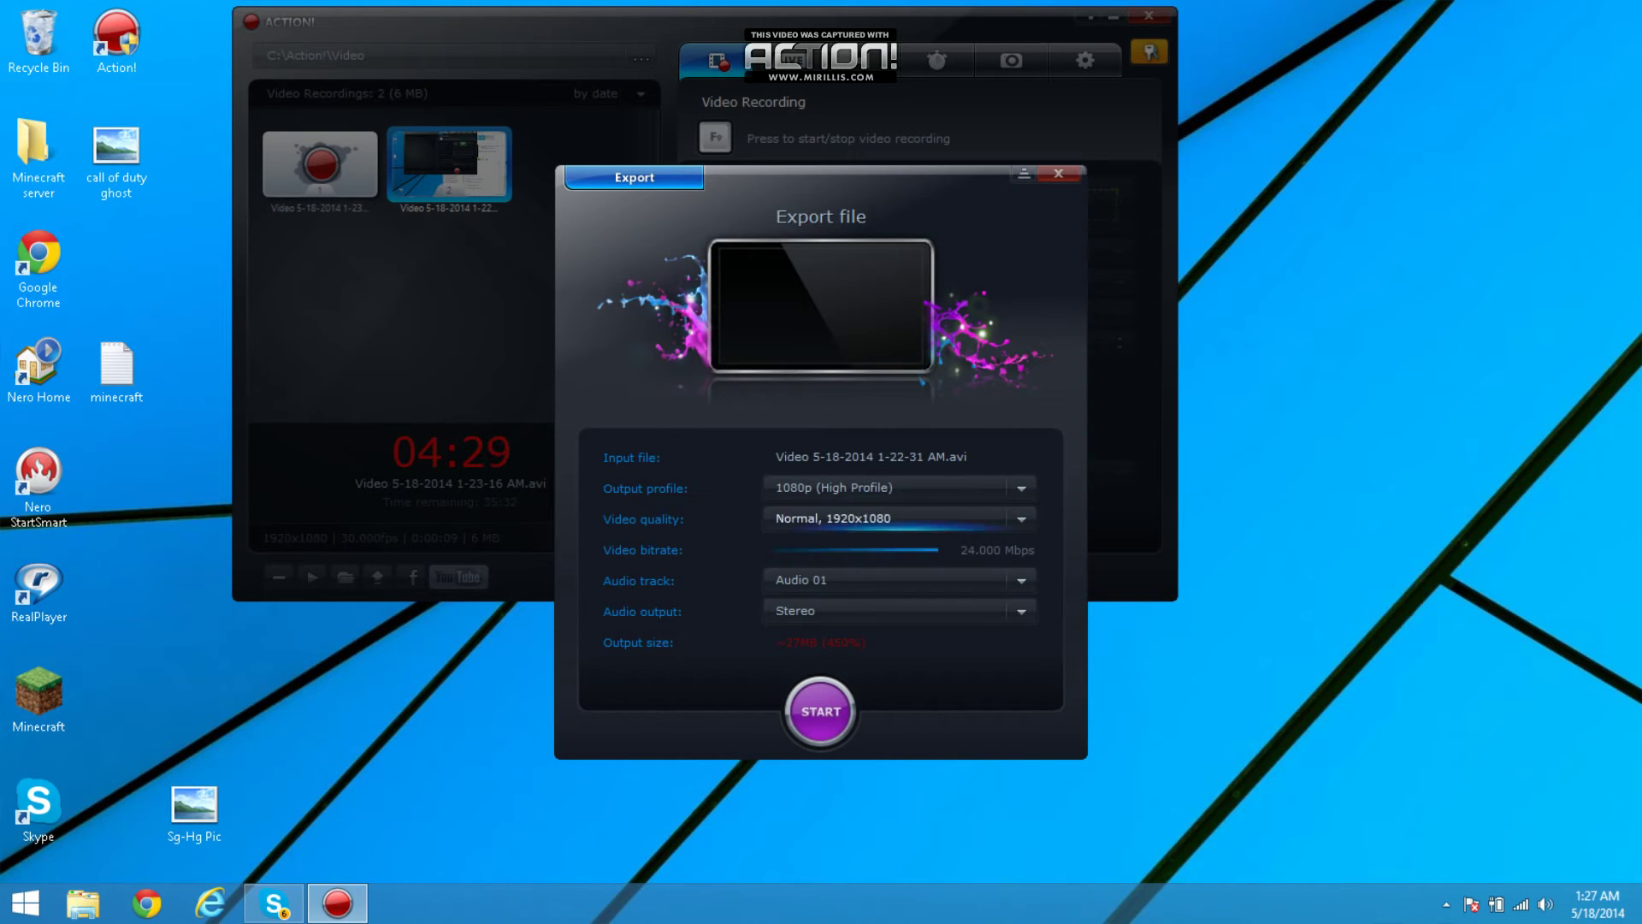
{"action": "left_click", "coordinate": [890, 519]}
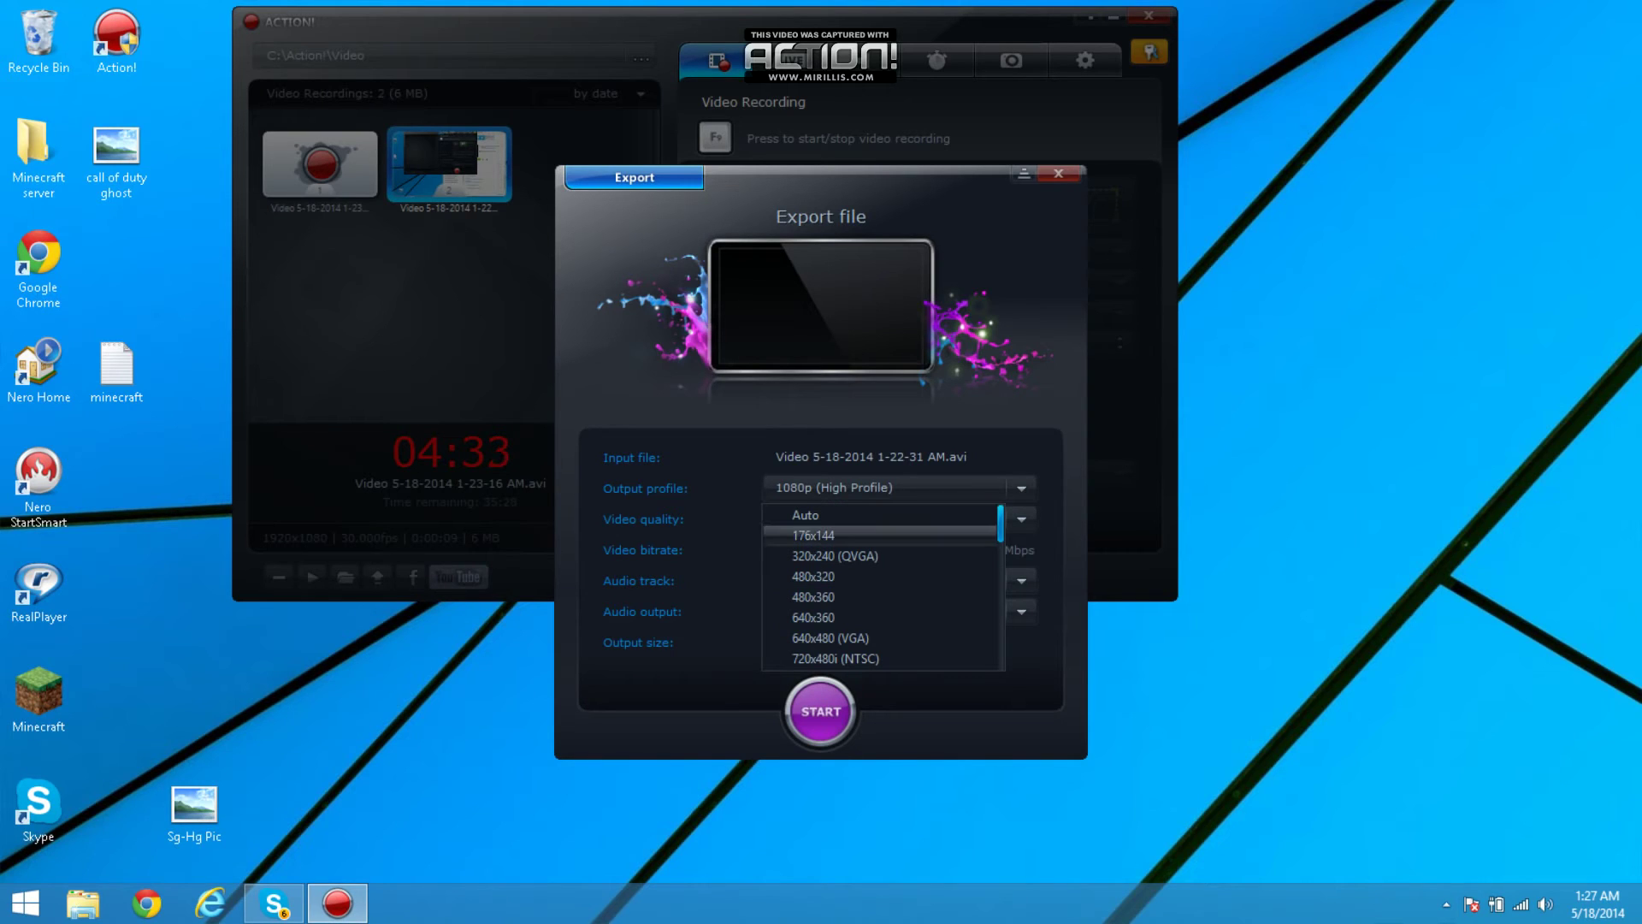
{"action": "scroll", "coordinate": [881, 586], "scroll_direction": "down", "scroll_amount": 5}
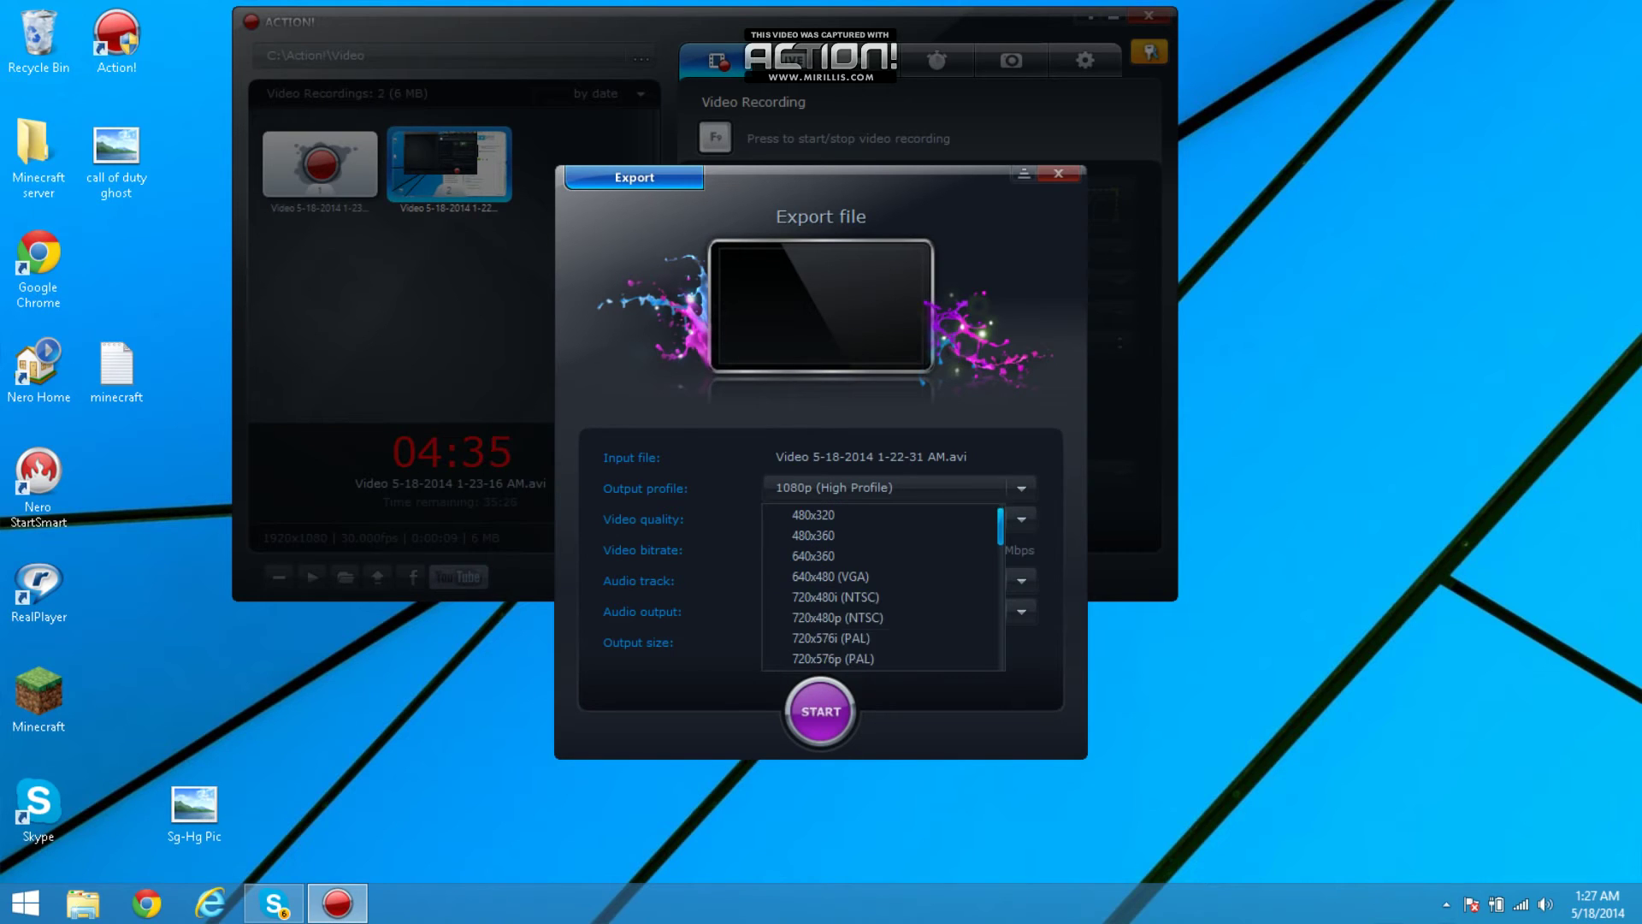
{"action": "scroll", "coordinate": [881, 585], "scroll_direction": "down", "scroll_amount": 10}
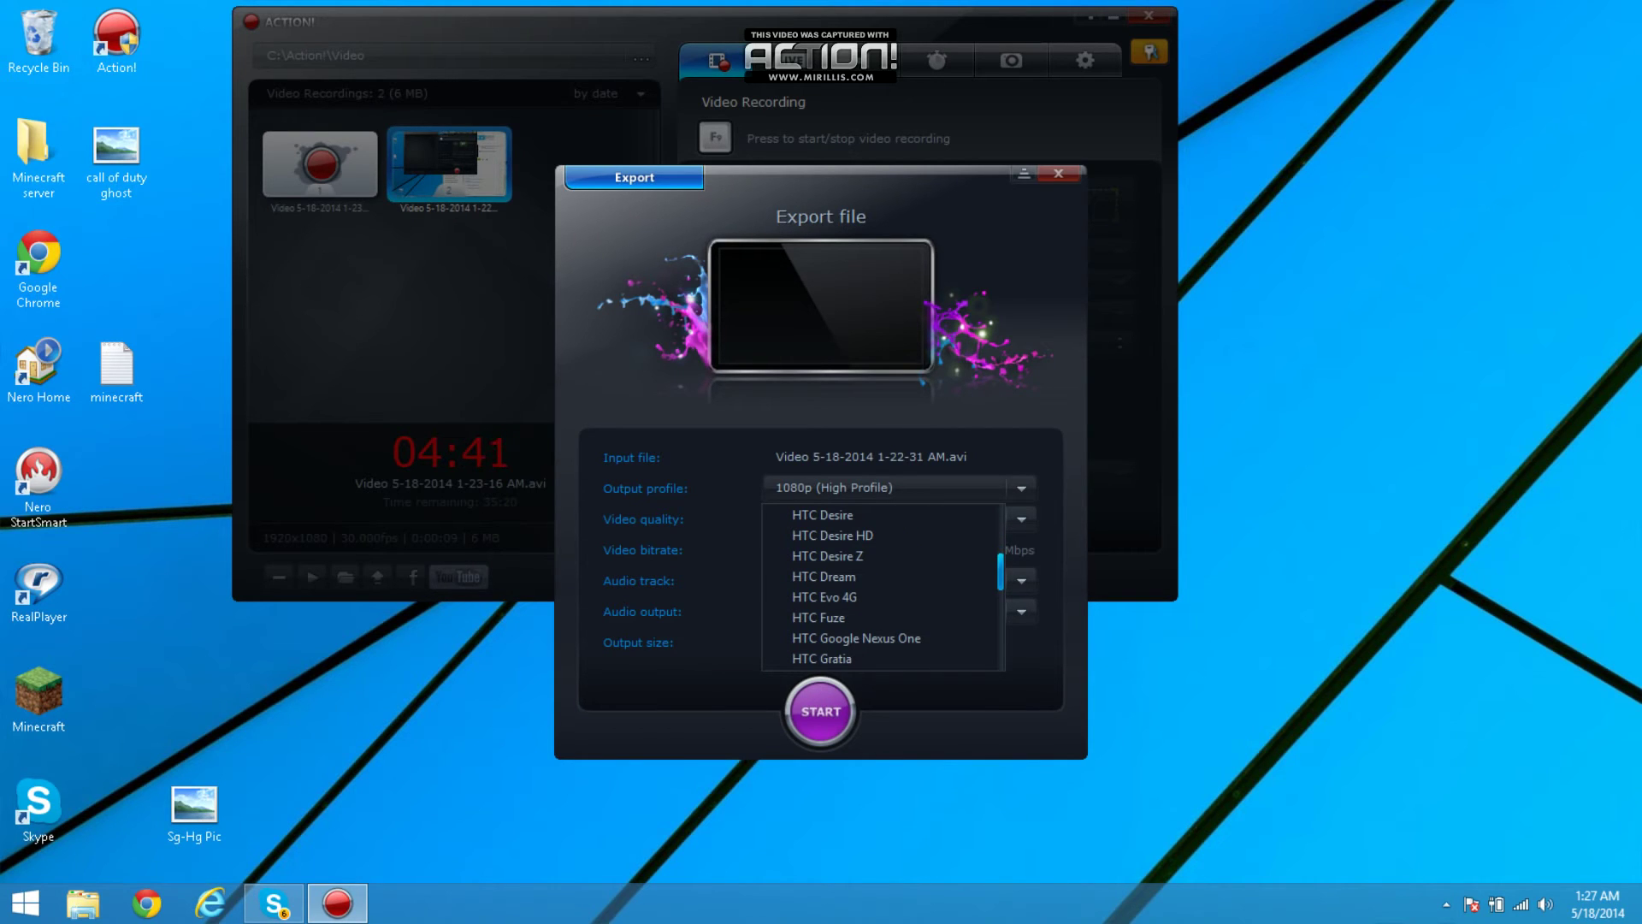
{"action": "scroll", "coordinate": [881, 587], "scroll_direction": "up", "scroll_amount": 15}
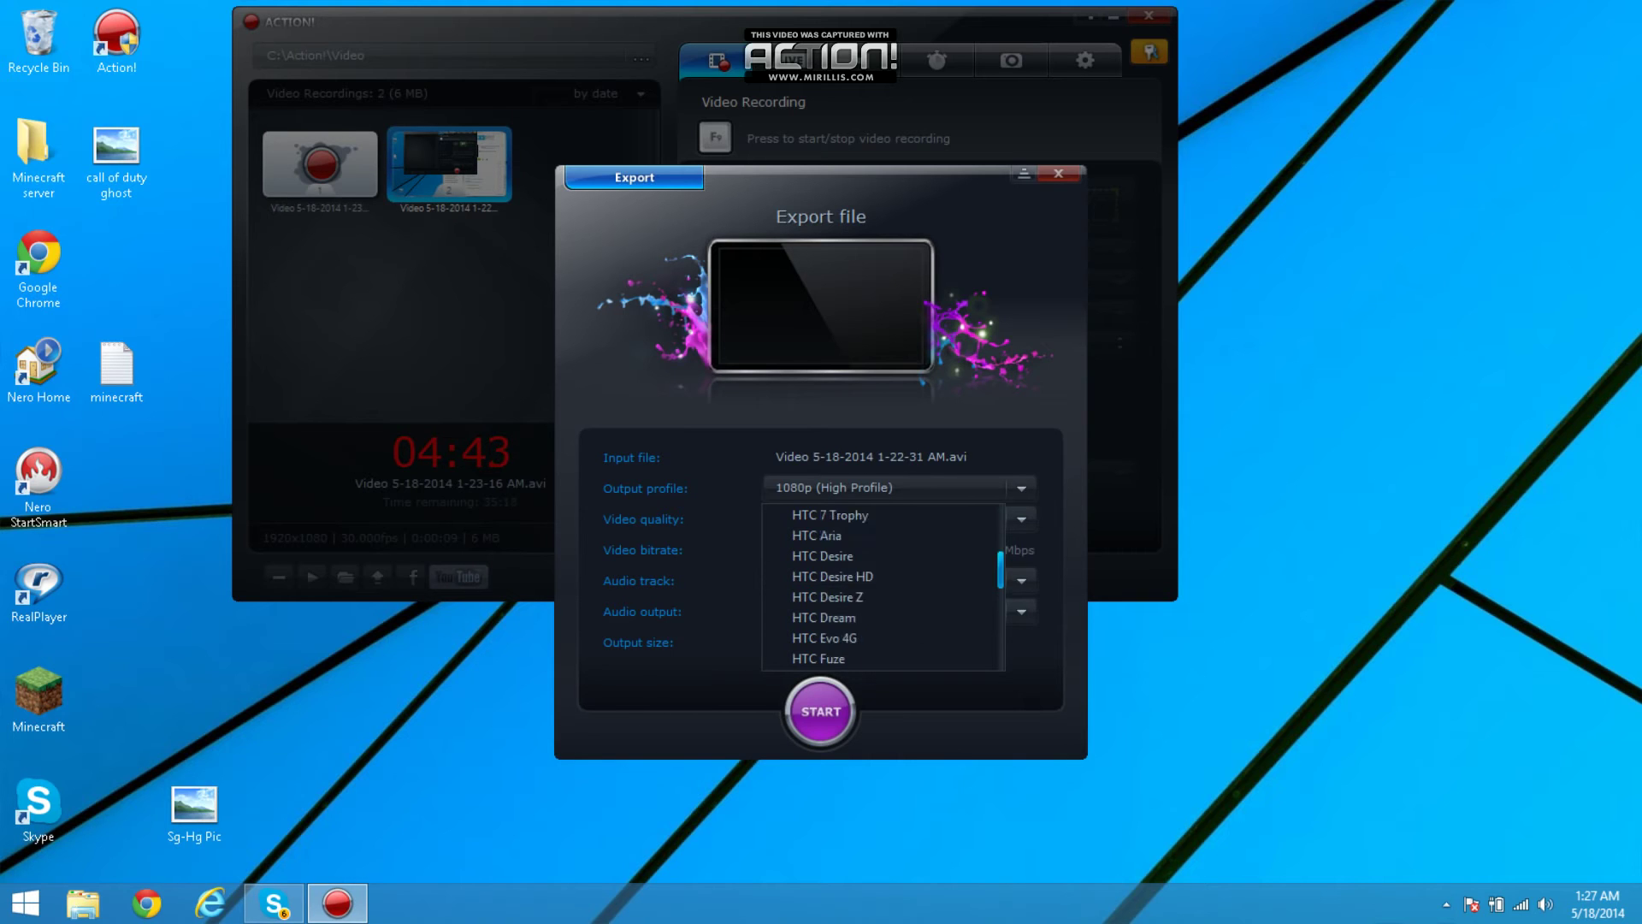
{"action": "scroll", "coordinate": [881, 586], "scroll_direction": "down", "scroll_amount": 3}
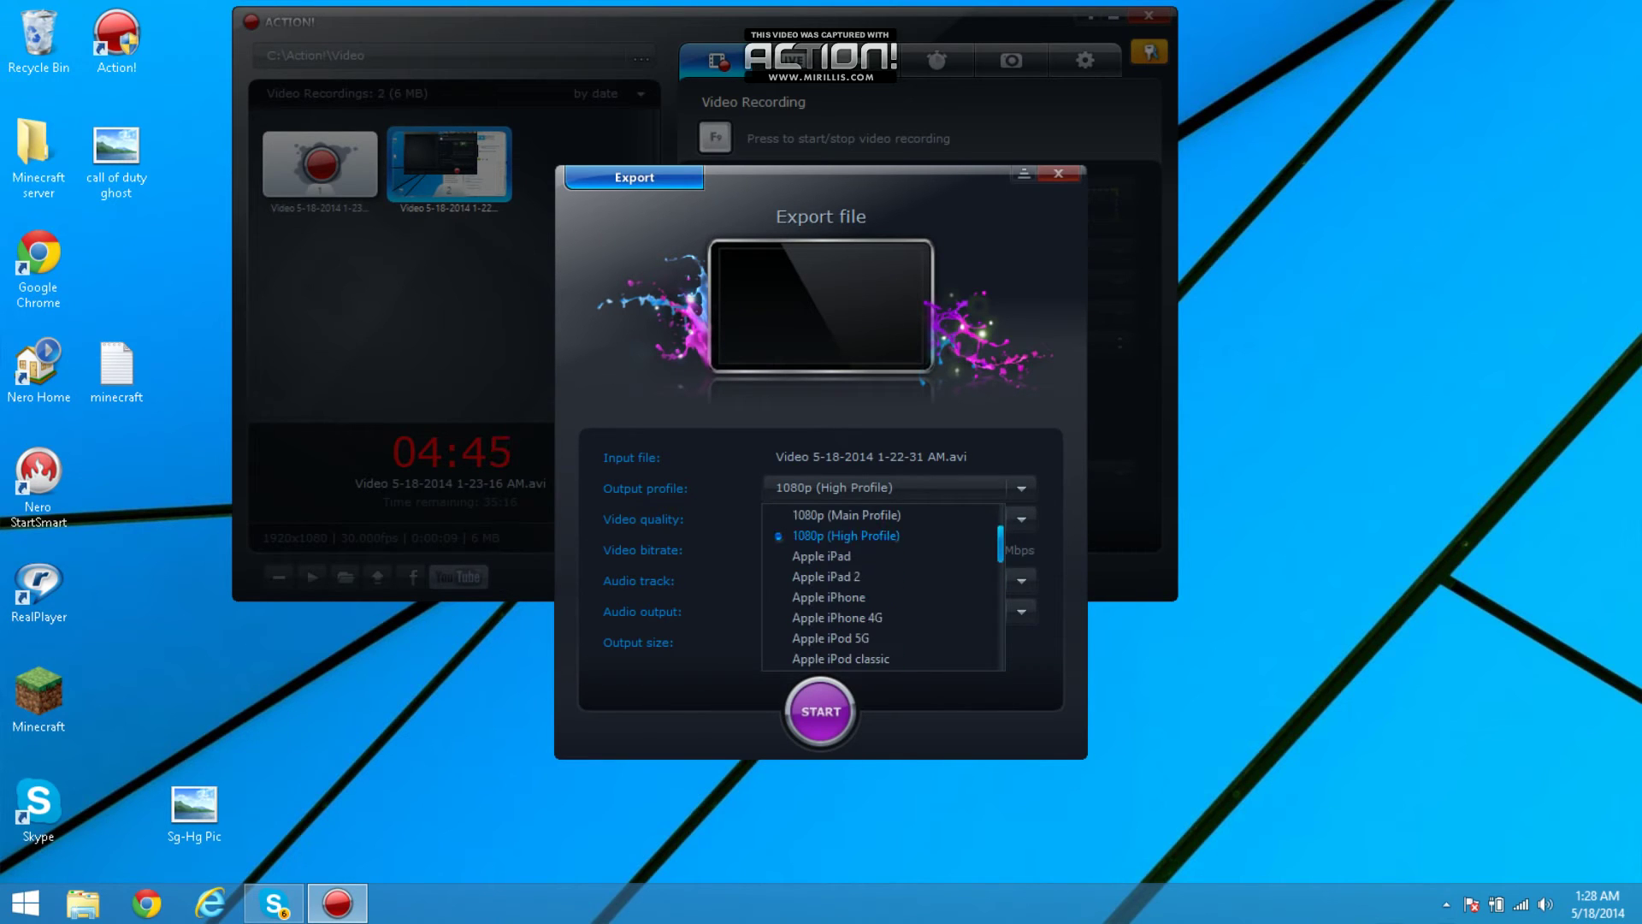
{"action": "scroll", "coordinate": [881, 587], "scroll_direction": "up", "scroll_amount": 2}
{"action": "scroll", "coordinate": [881, 587], "scroll_direction": "down", "scroll_amount": 1}
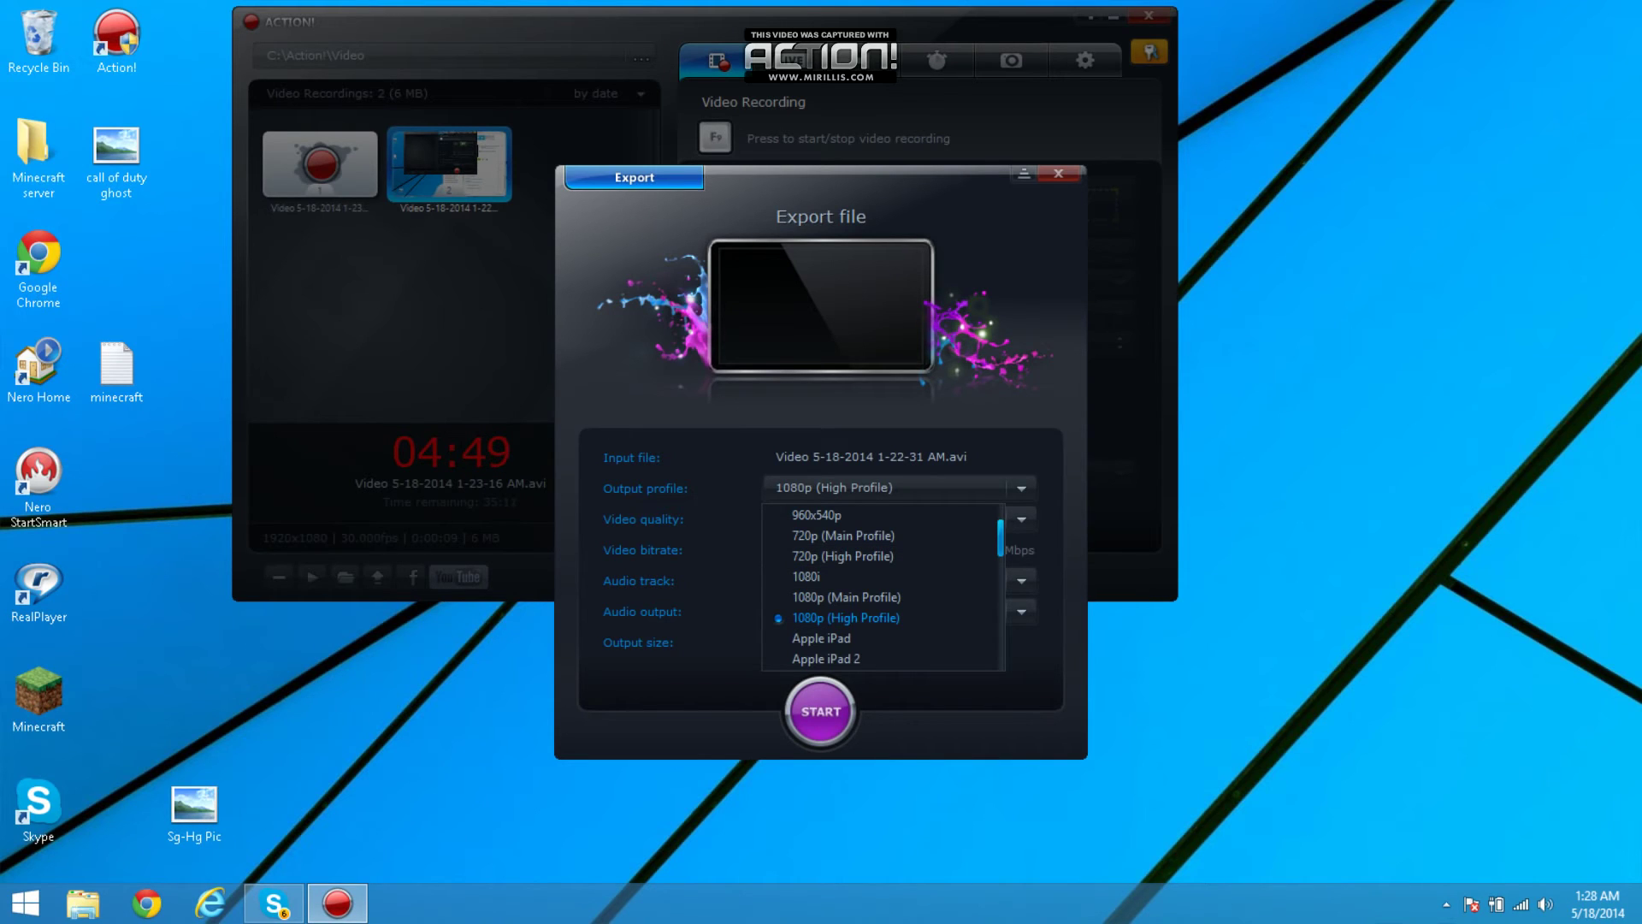
{"action": "left_click", "coordinate": [881, 617]}
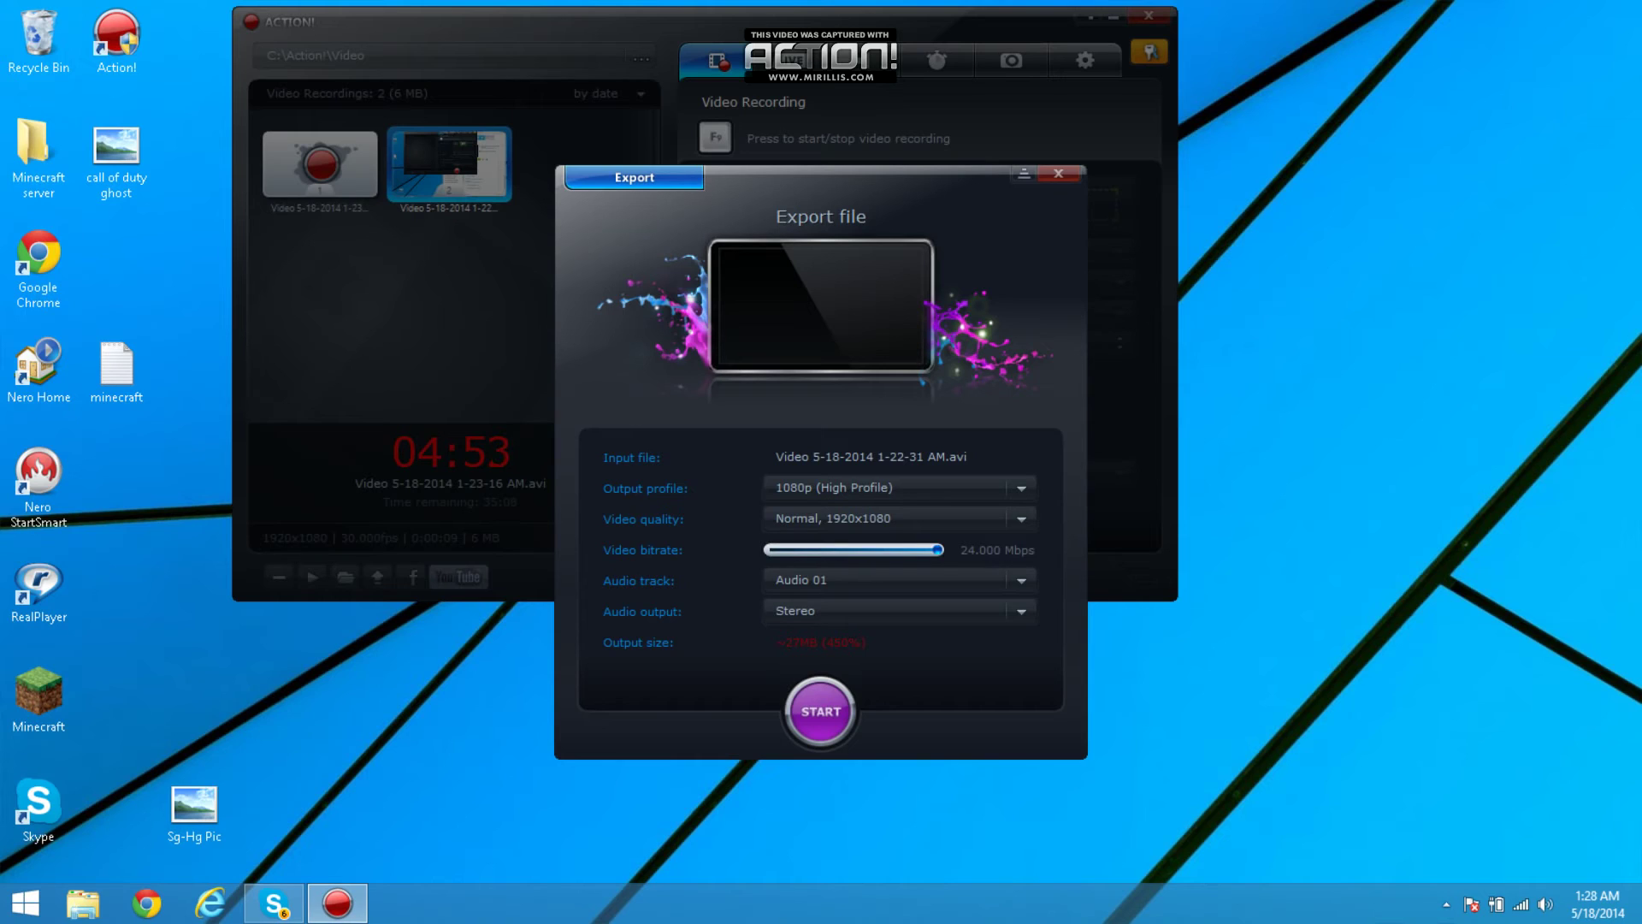
Lower the video bitrate to 20.131 Mbps, export the recording and close the Export window.
{"action": "left_click_drag", "start_coordinate": [937, 550], "coordinate": [907, 549]}
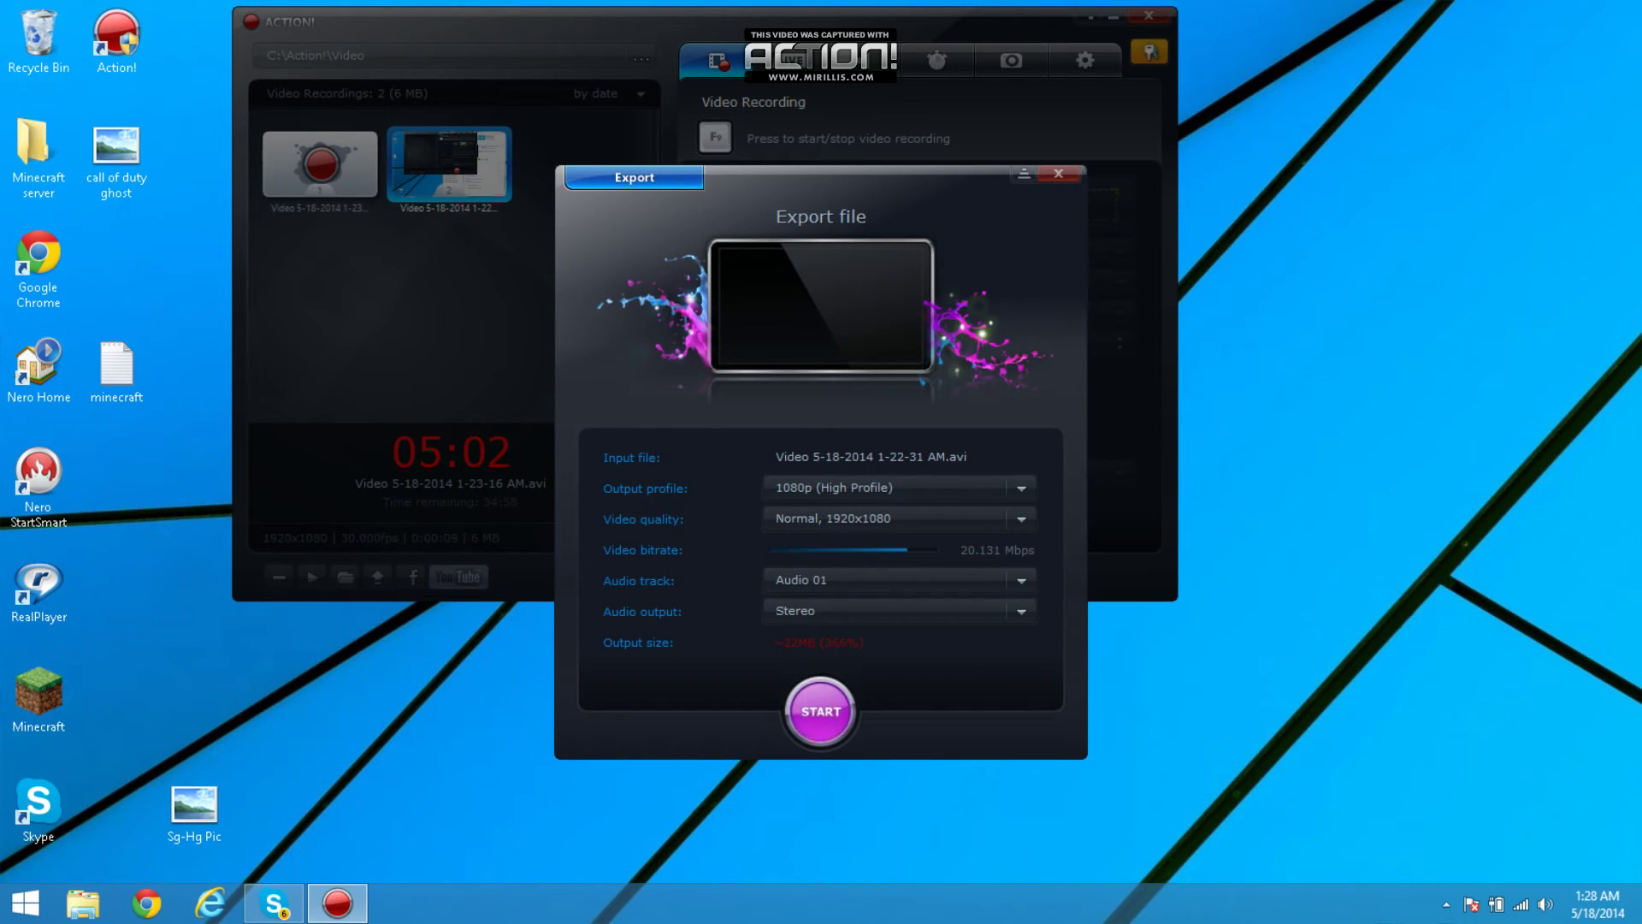
{"action": "left_click", "coordinate": [821, 710]}
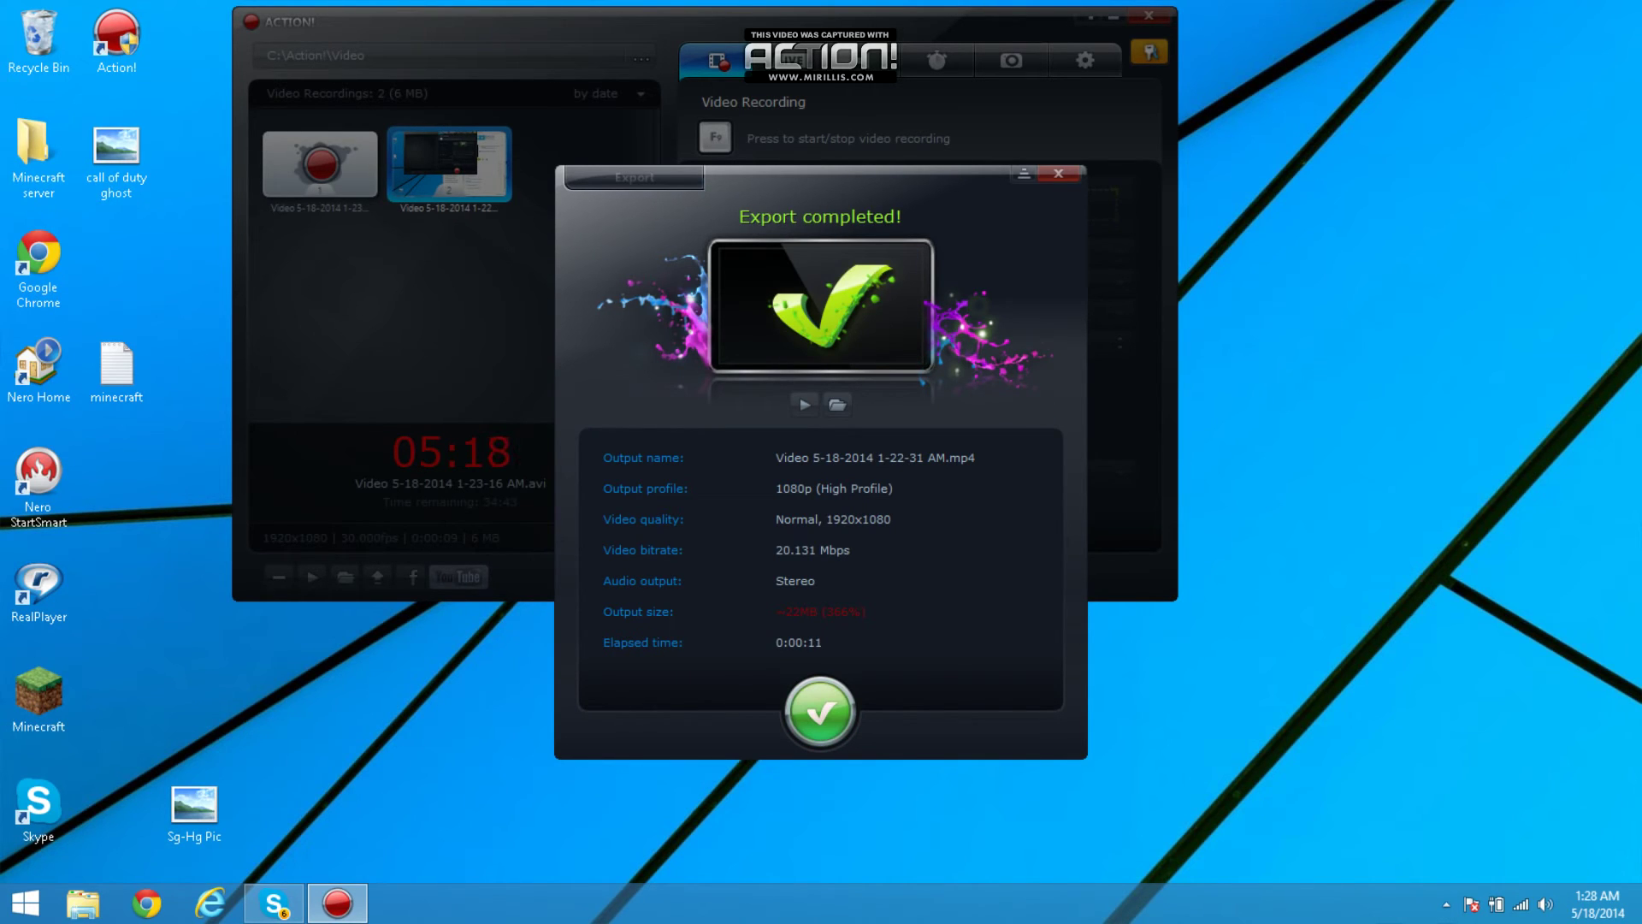
{"action": "key", "text": "Return"}
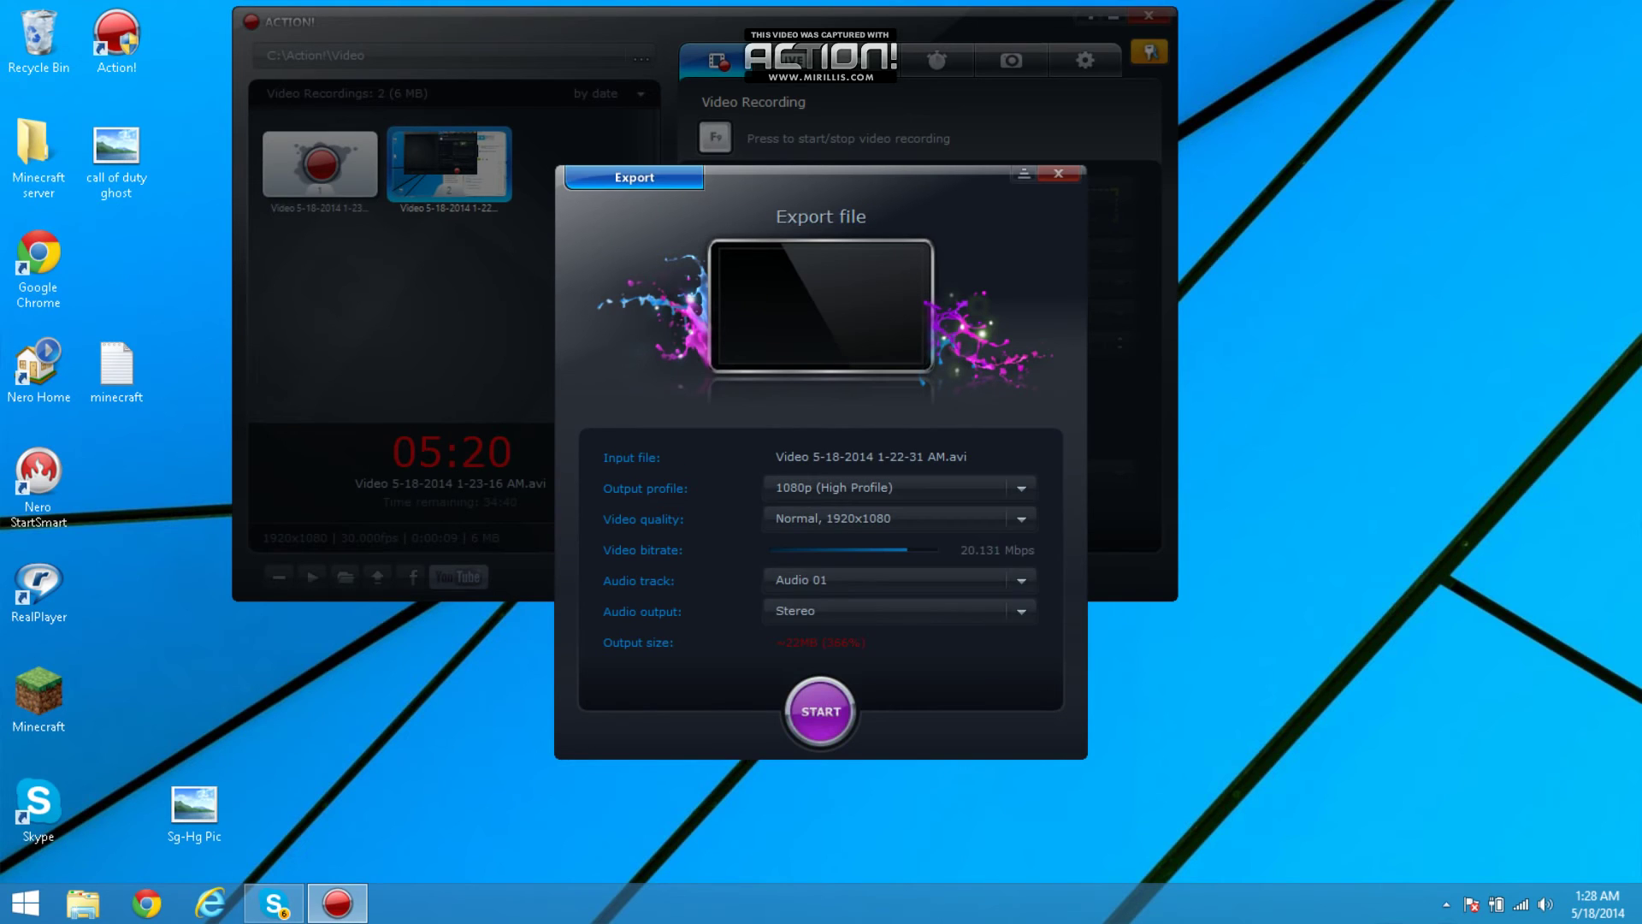
{"action": "left_click", "coordinate": [1058, 174]}
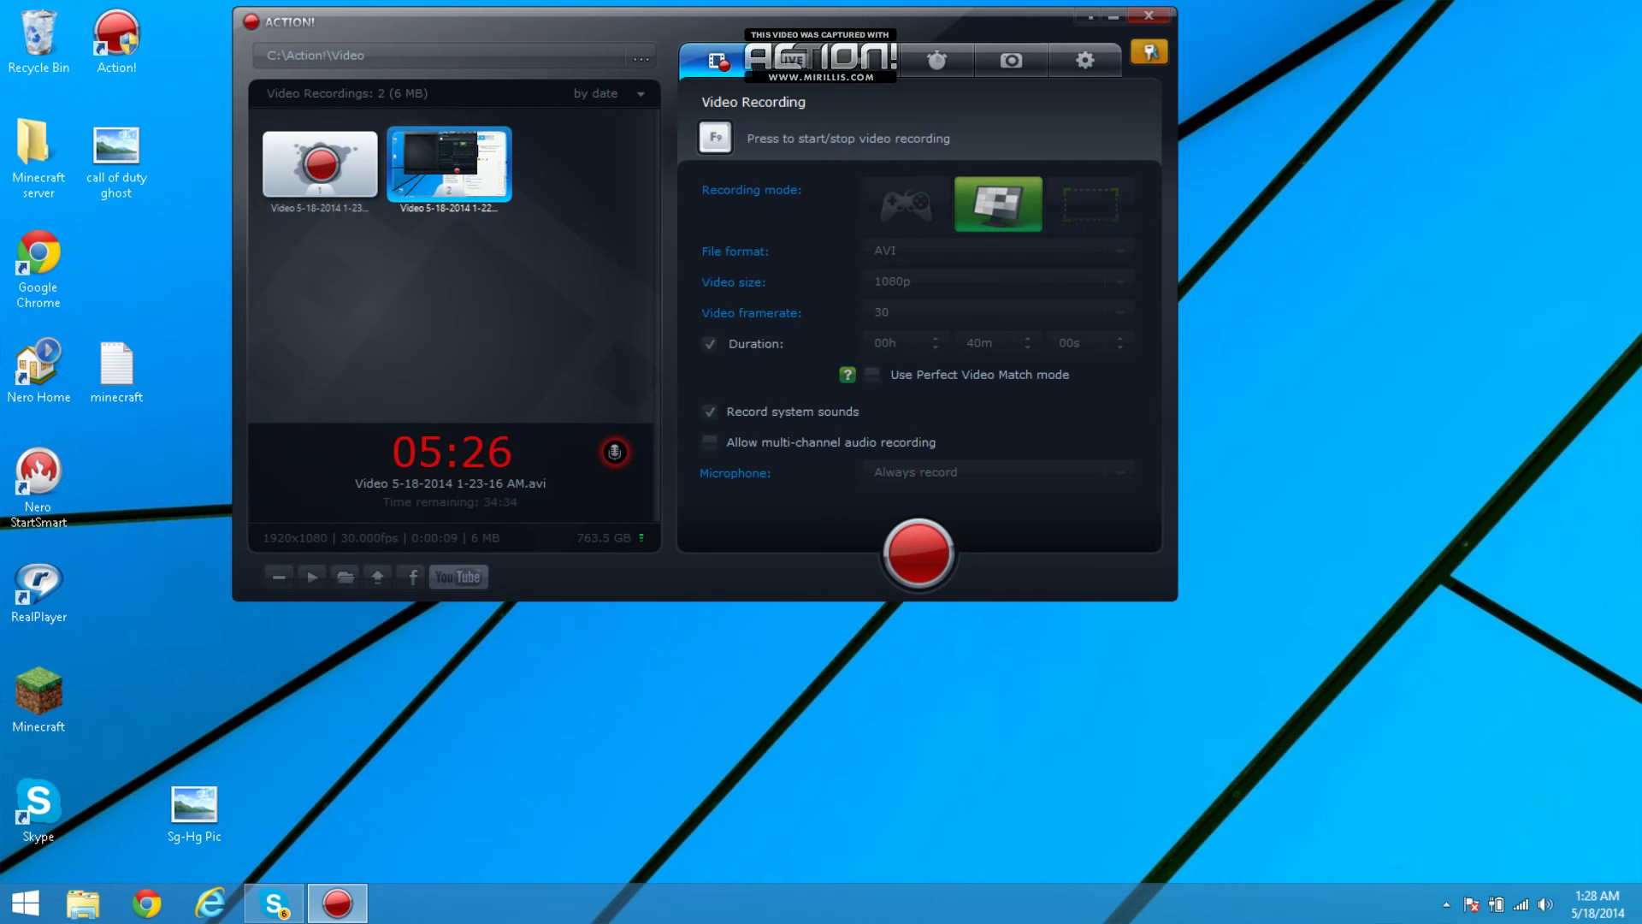
Open the Videos folder in File Explorer to check the exported video files, and close the folder.
{"action": "key", "text": "super+e"}
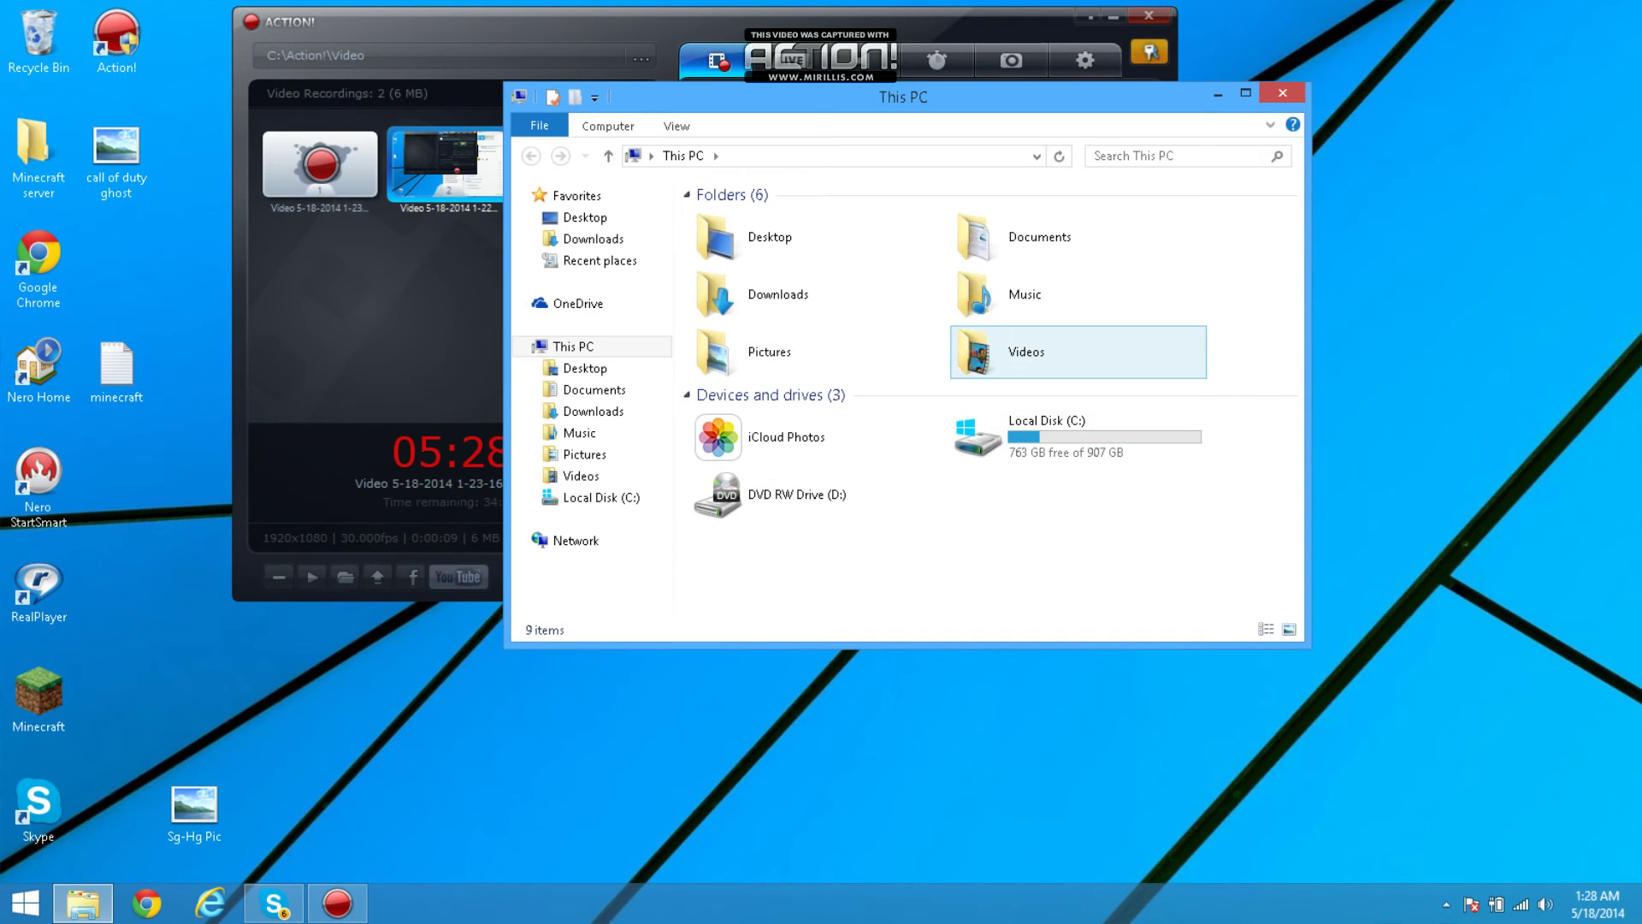
{"action": "left_click", "coordinate": [1078, 351]}
{"action": "double_click", "coordinate": [1078, 351]}
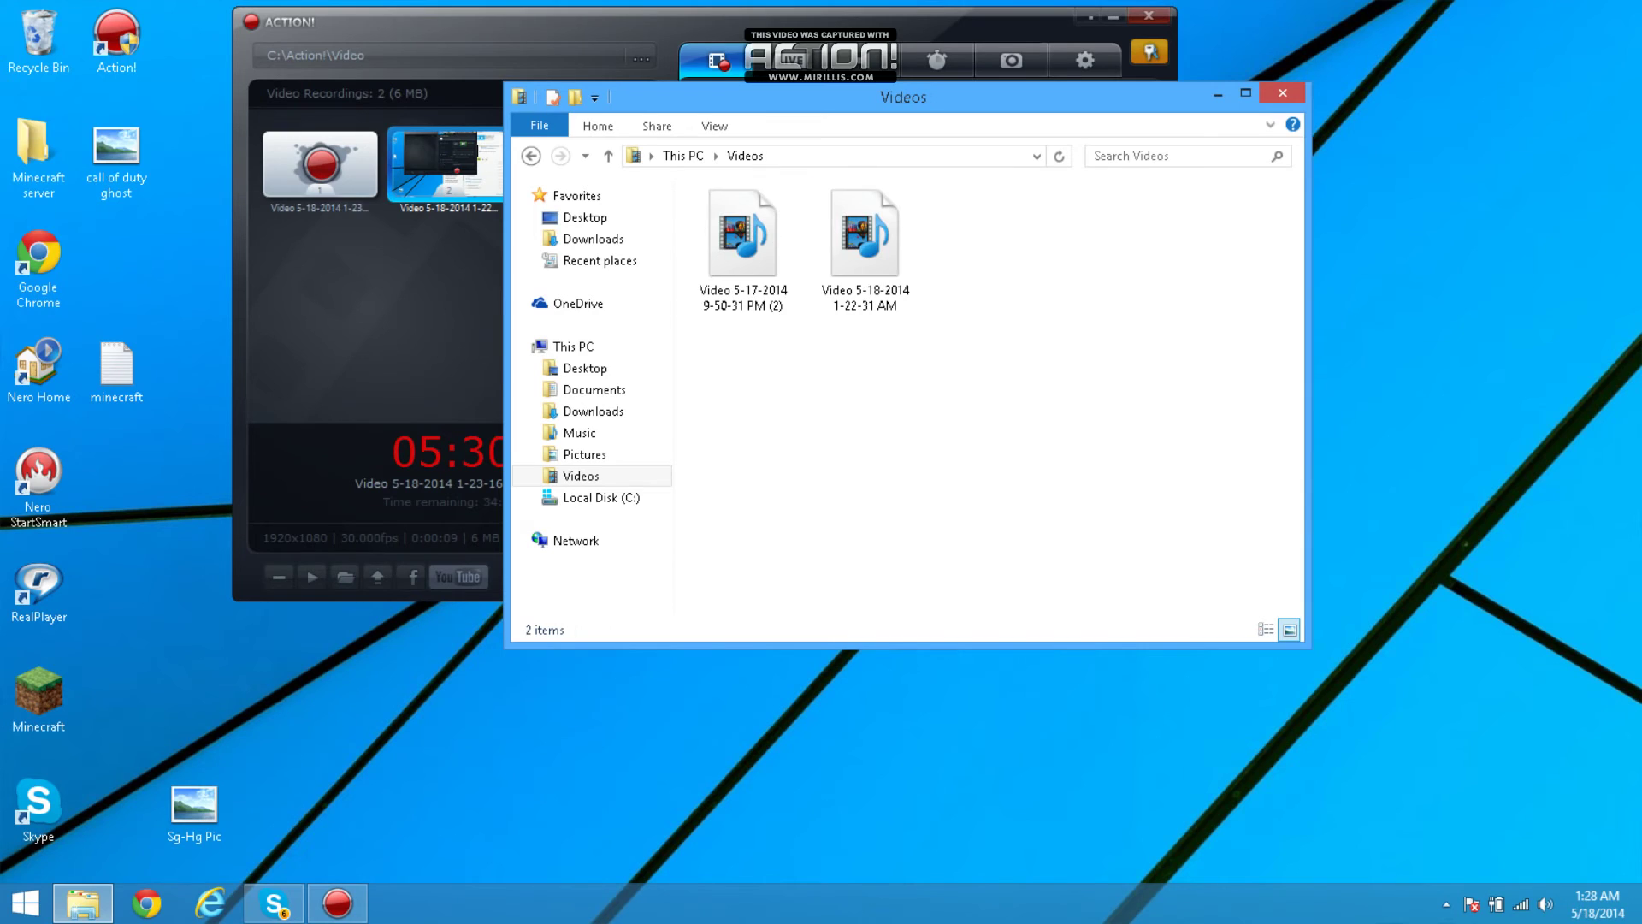
{"action": "left_click", "coordinate": [743, 248]}
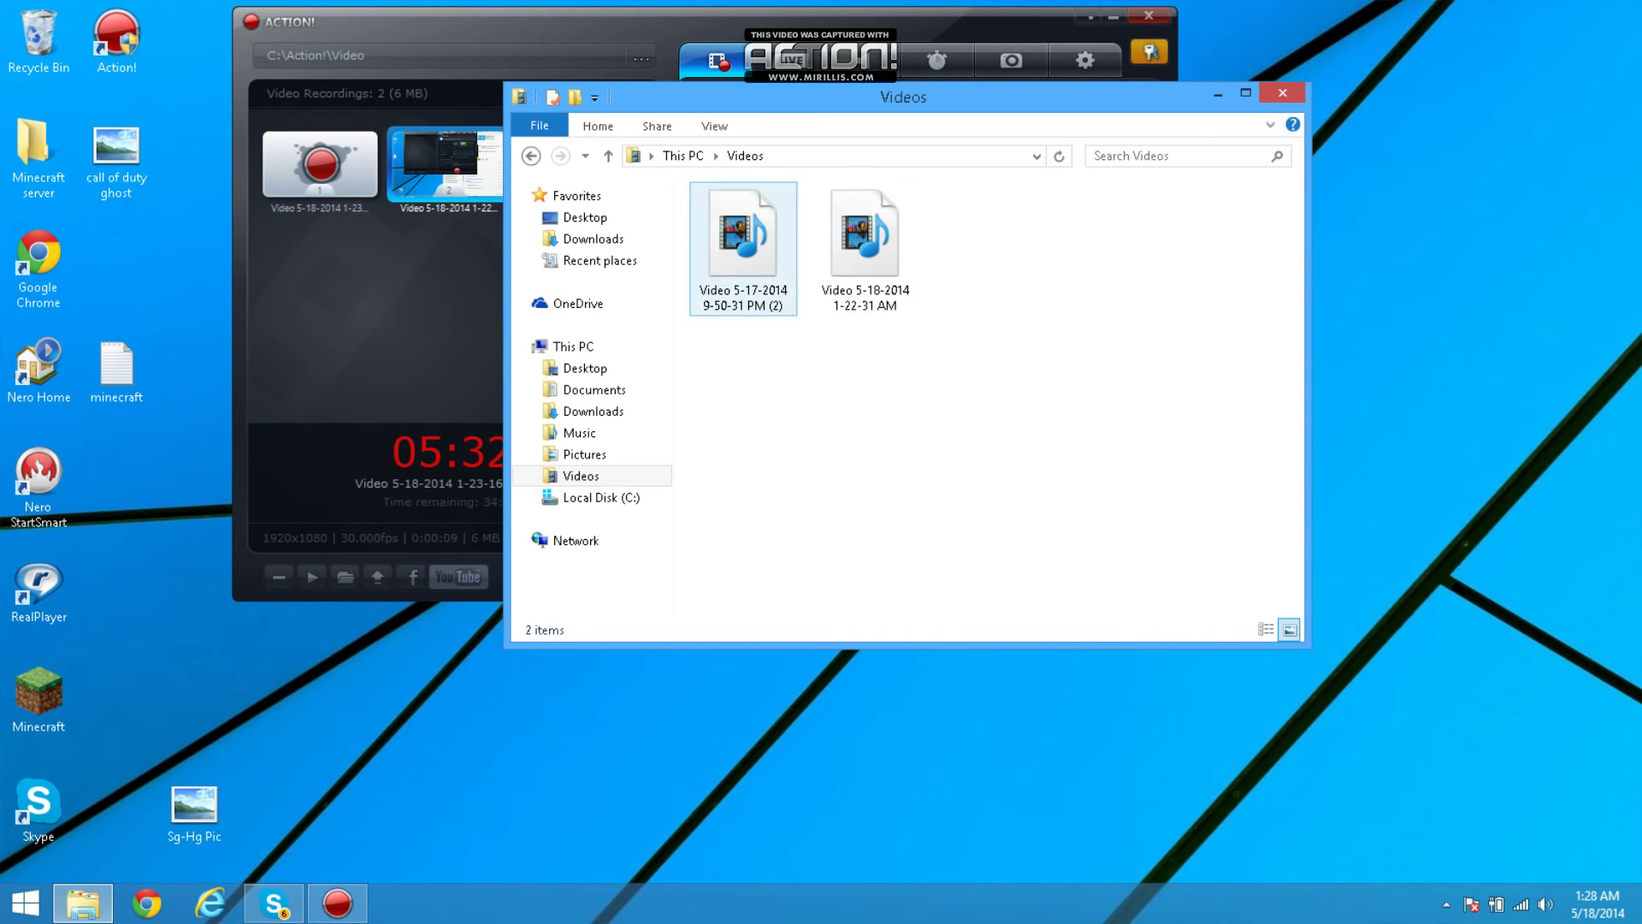
{"action": "left_click", "coordinate": [866, 248]}
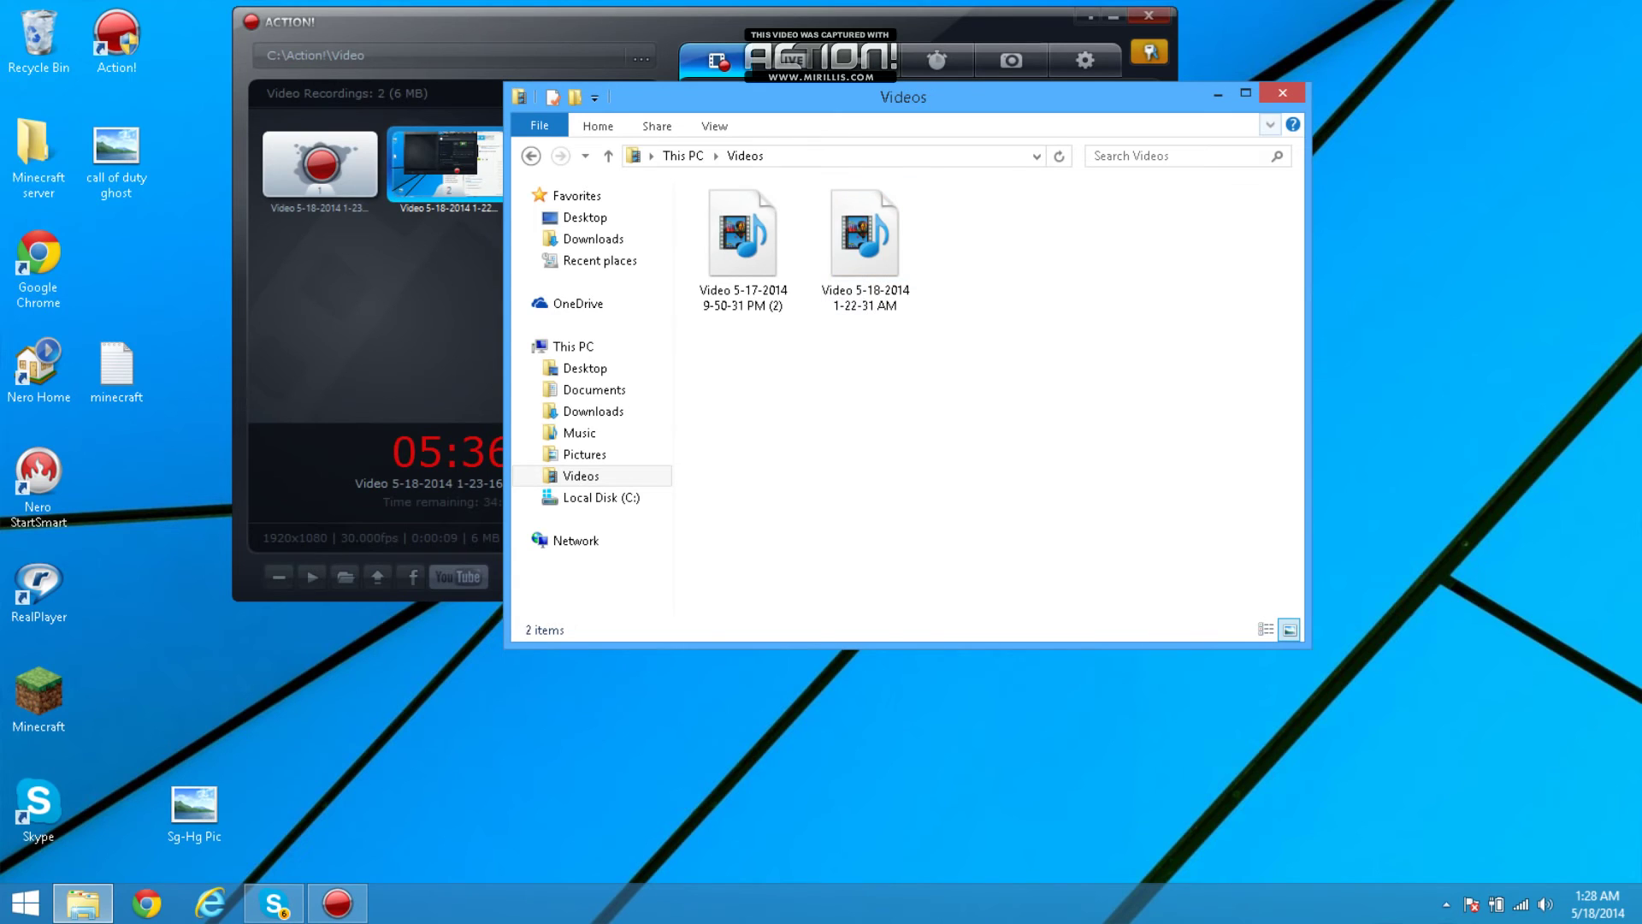
{"action": "left_click", "coordinate": [1281, 92]}
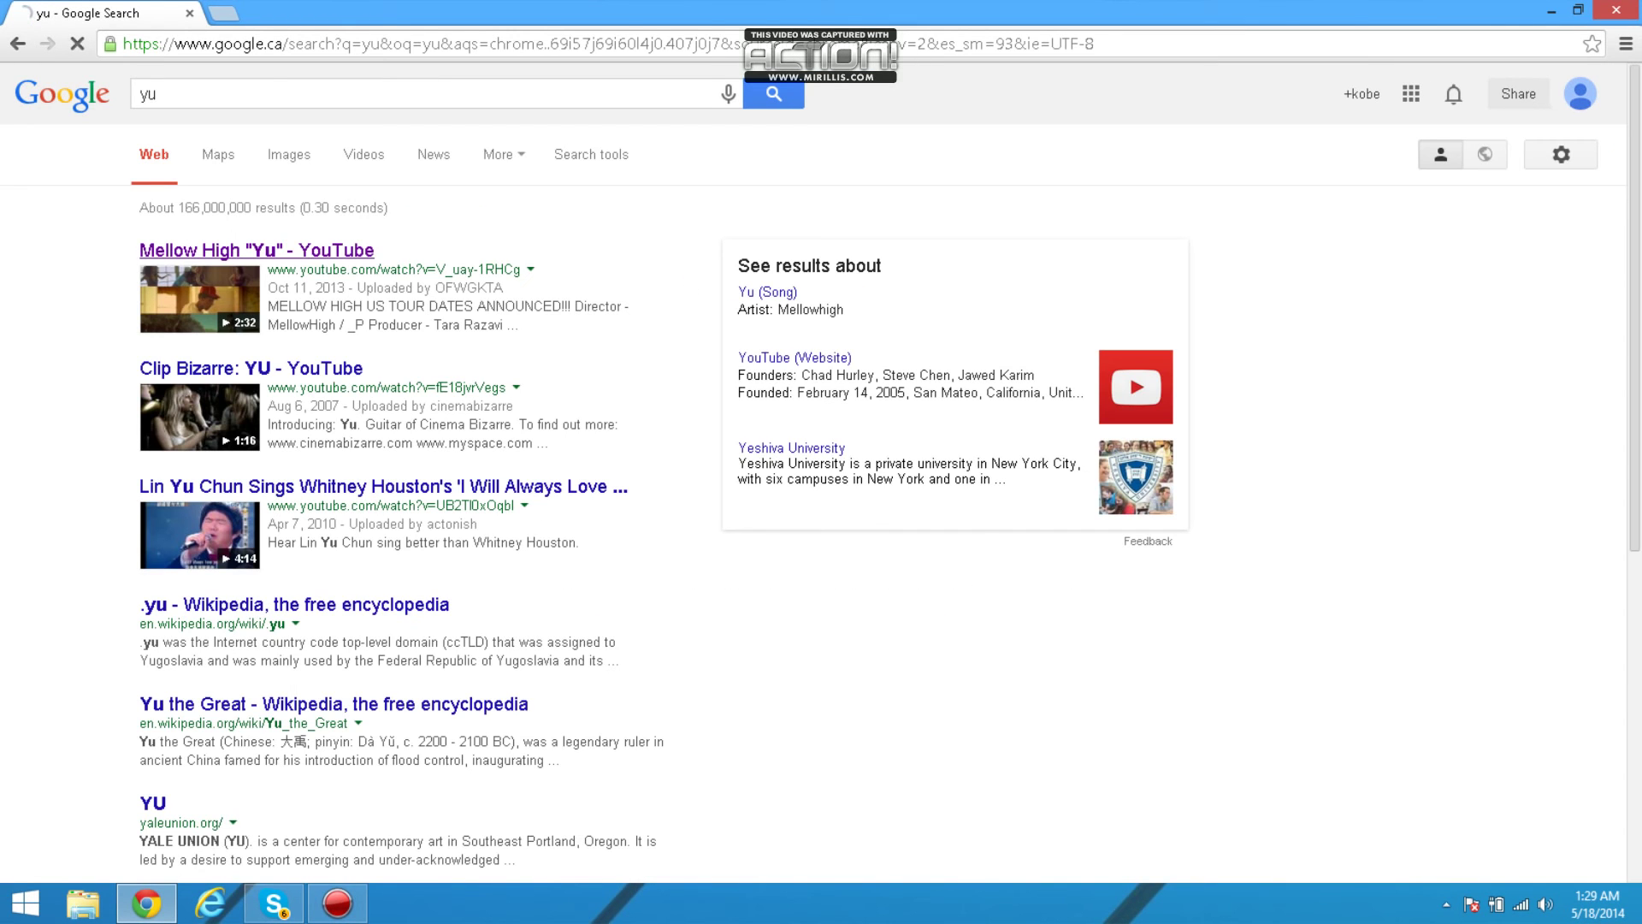
Search Google for "youtube" in Chrome and open the YouTube website.
{"action": "left_click", "coordinate": [157, 93]}
{"action": "key", "text": "BackSpace"}
{"action": "type", "text": "o"}
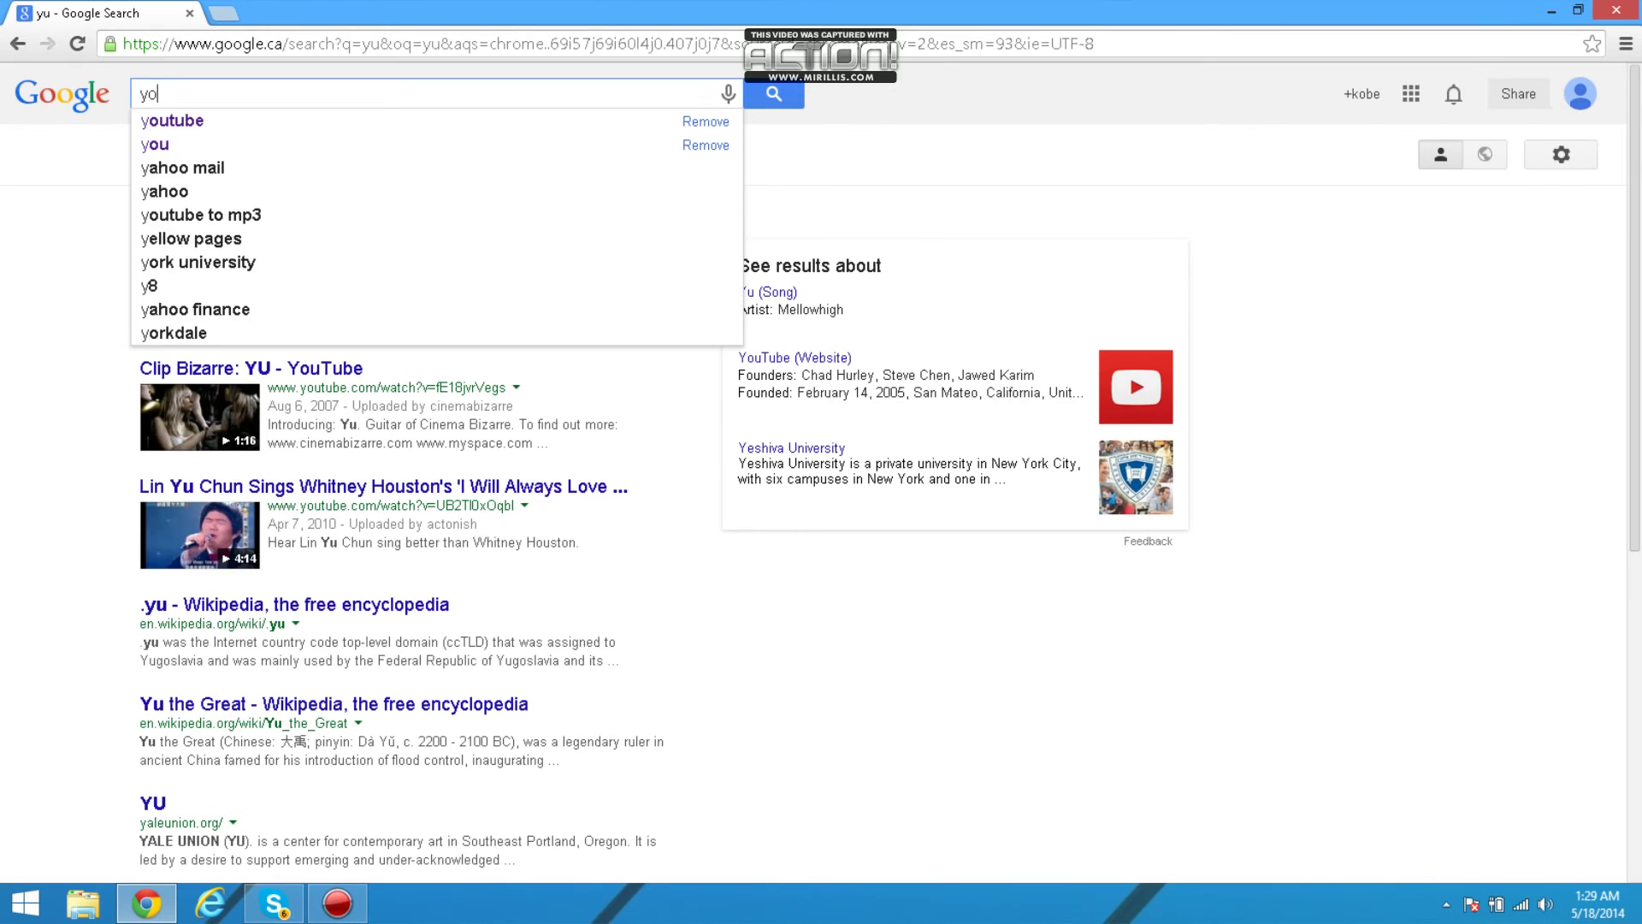
{"action": "key", "text": "Down"}
{"action": "key", "text": "Return"}
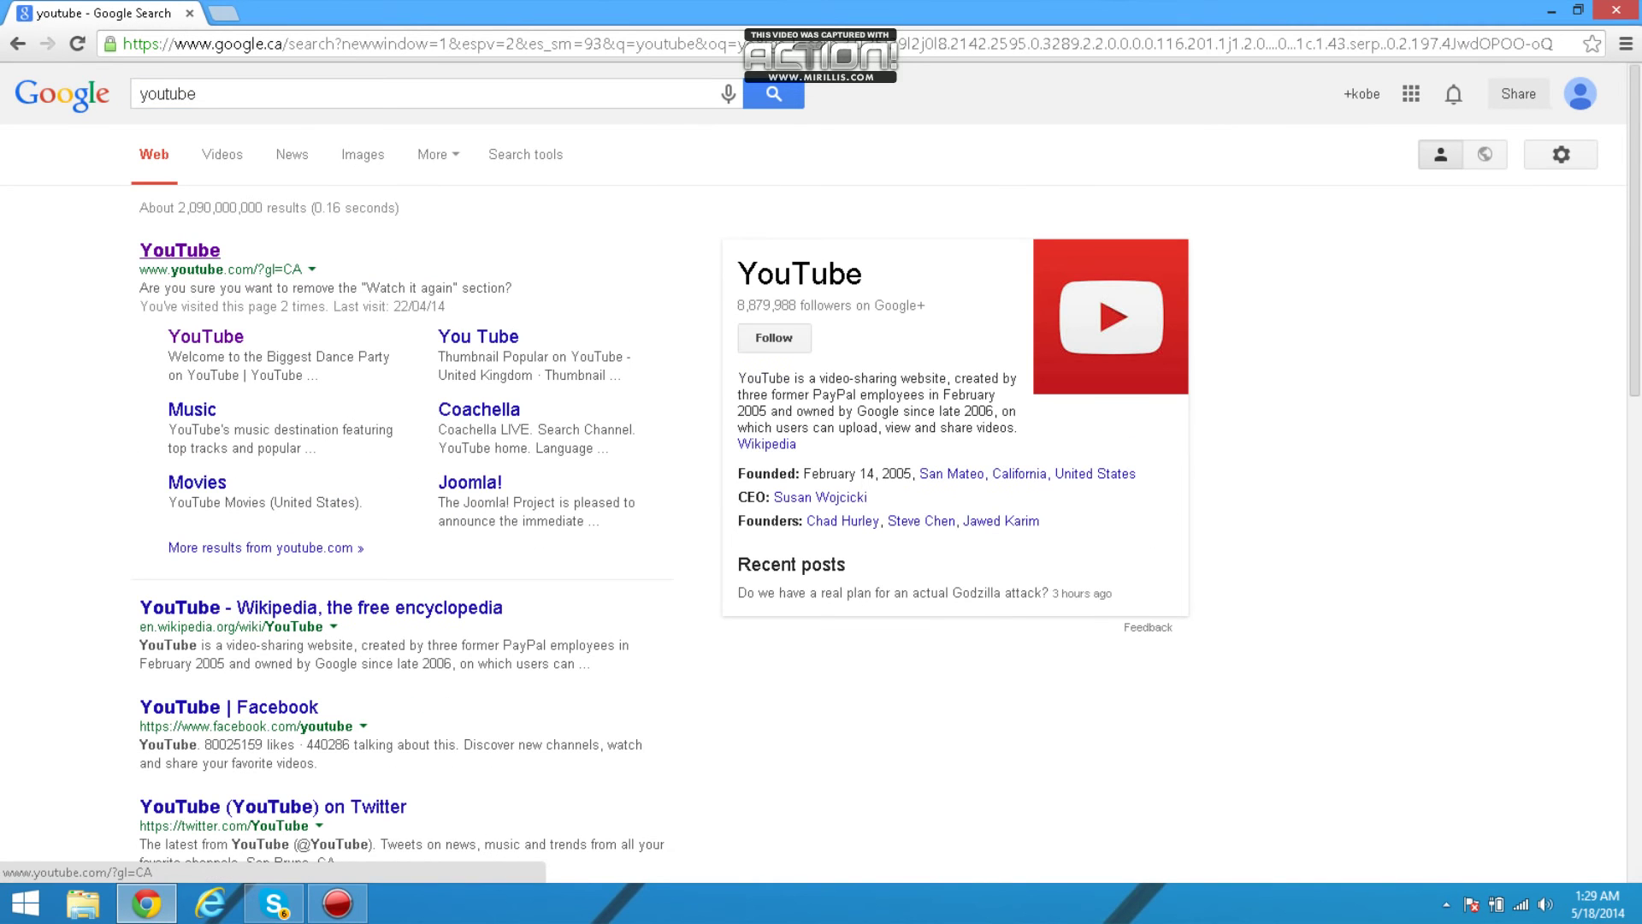
{"action": "left_click", "coordinate": [179, 250]}
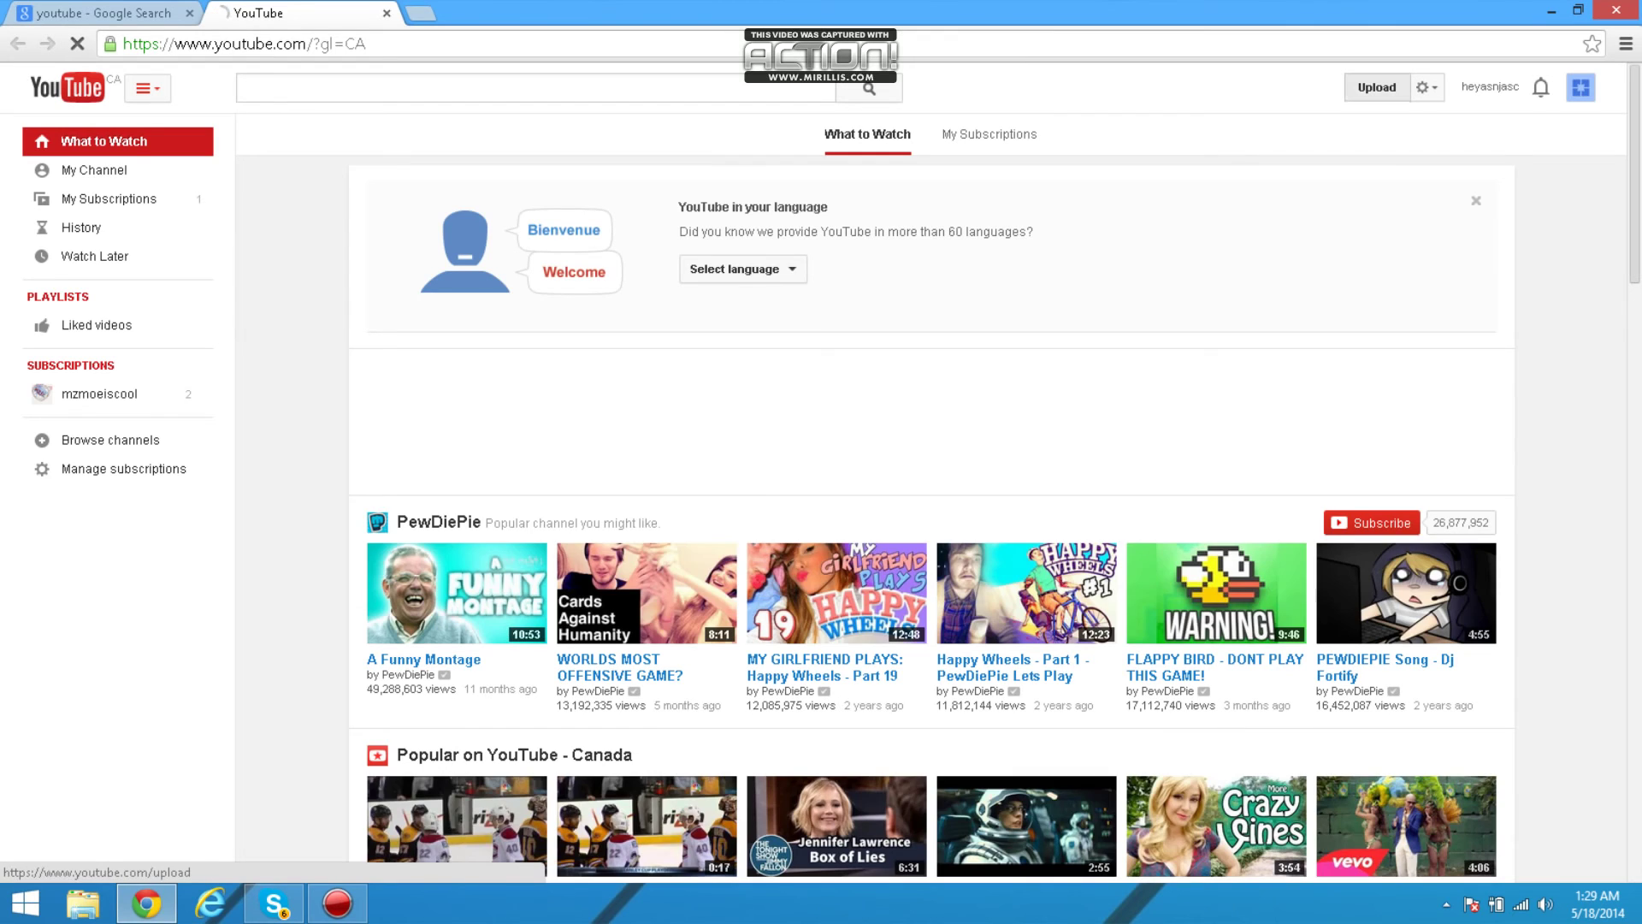
{"action": "left_click", "coordinate": [1377, 86]}
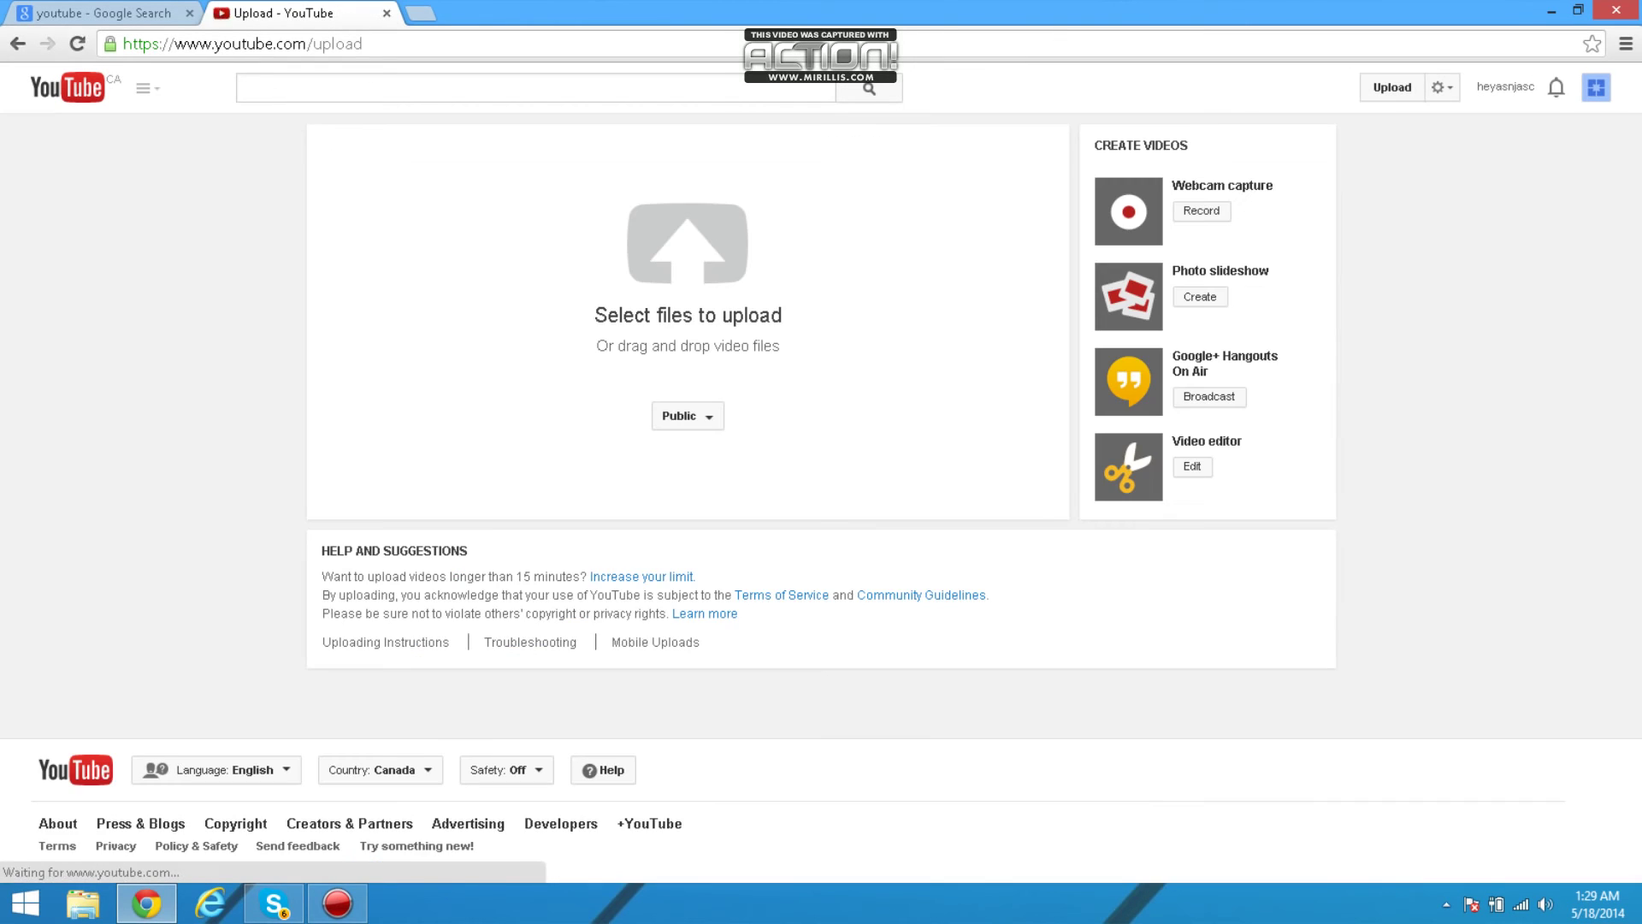
{"action": "left_click", "coordinate": [688, 244]}
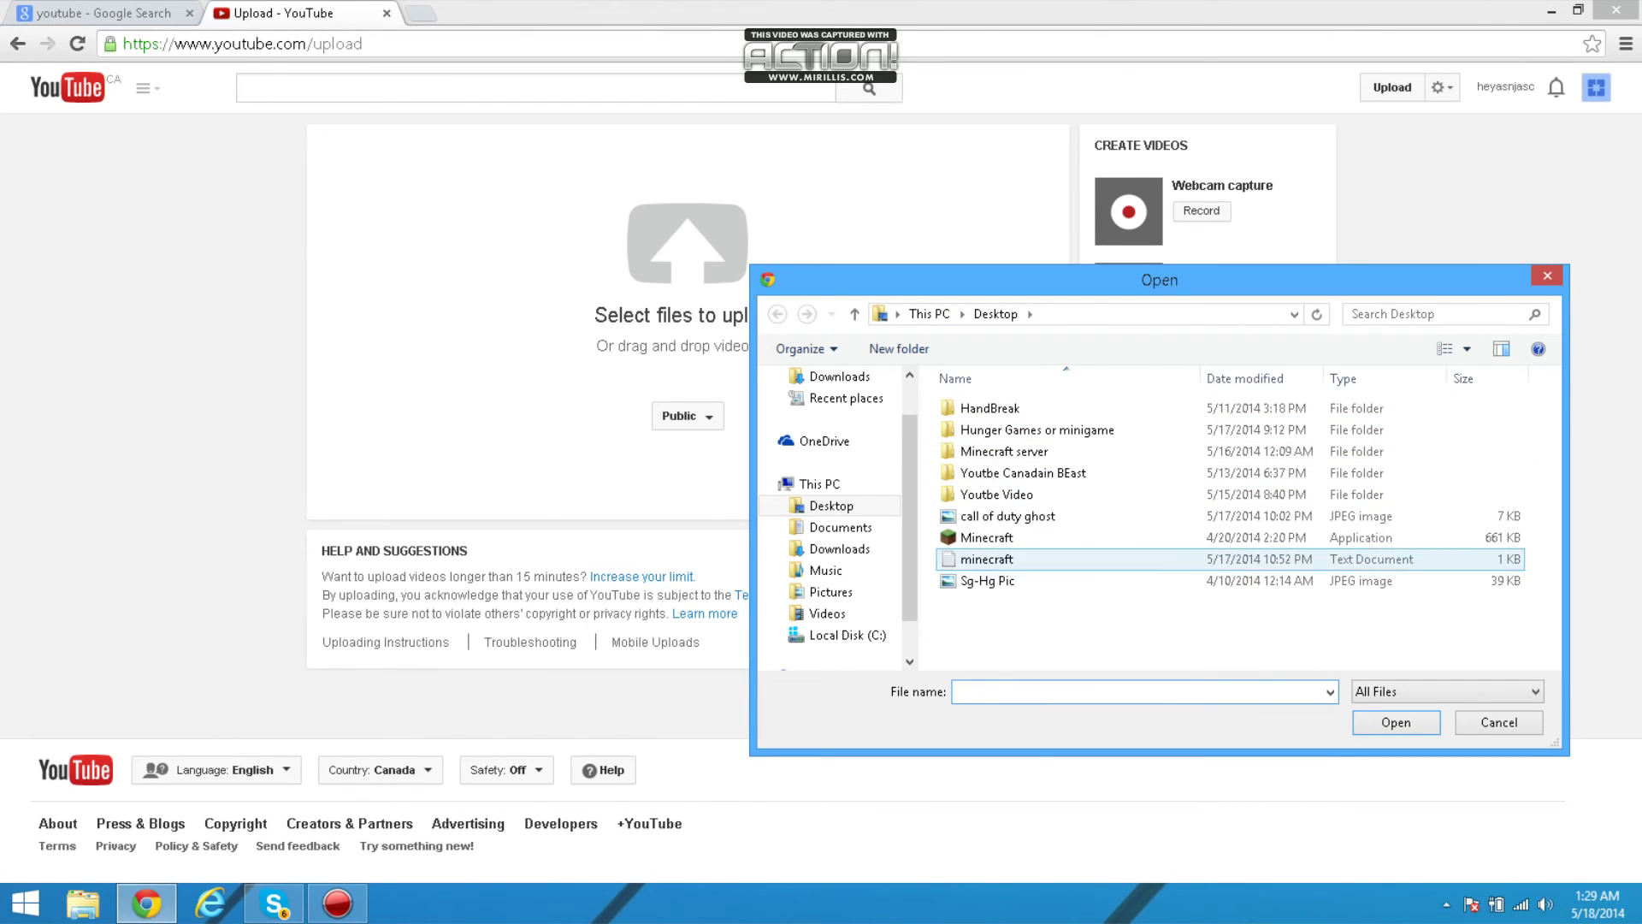
{"action": "left_click", "coordinate": [830, 506]}
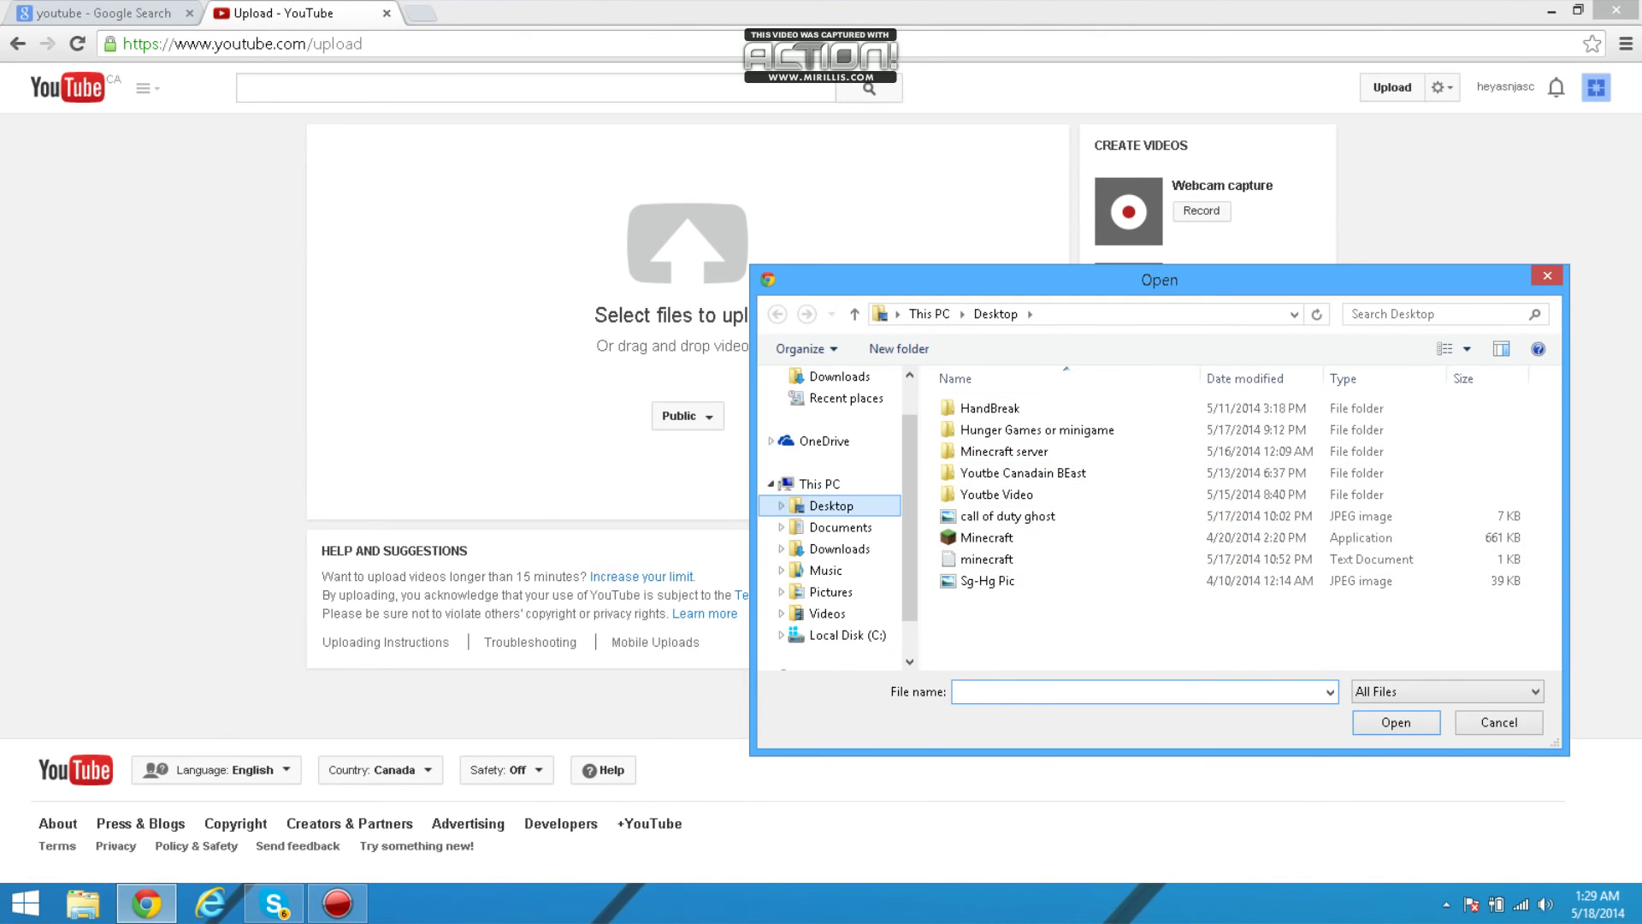
{"action": "left_click", "coordinate": [819, 483]}
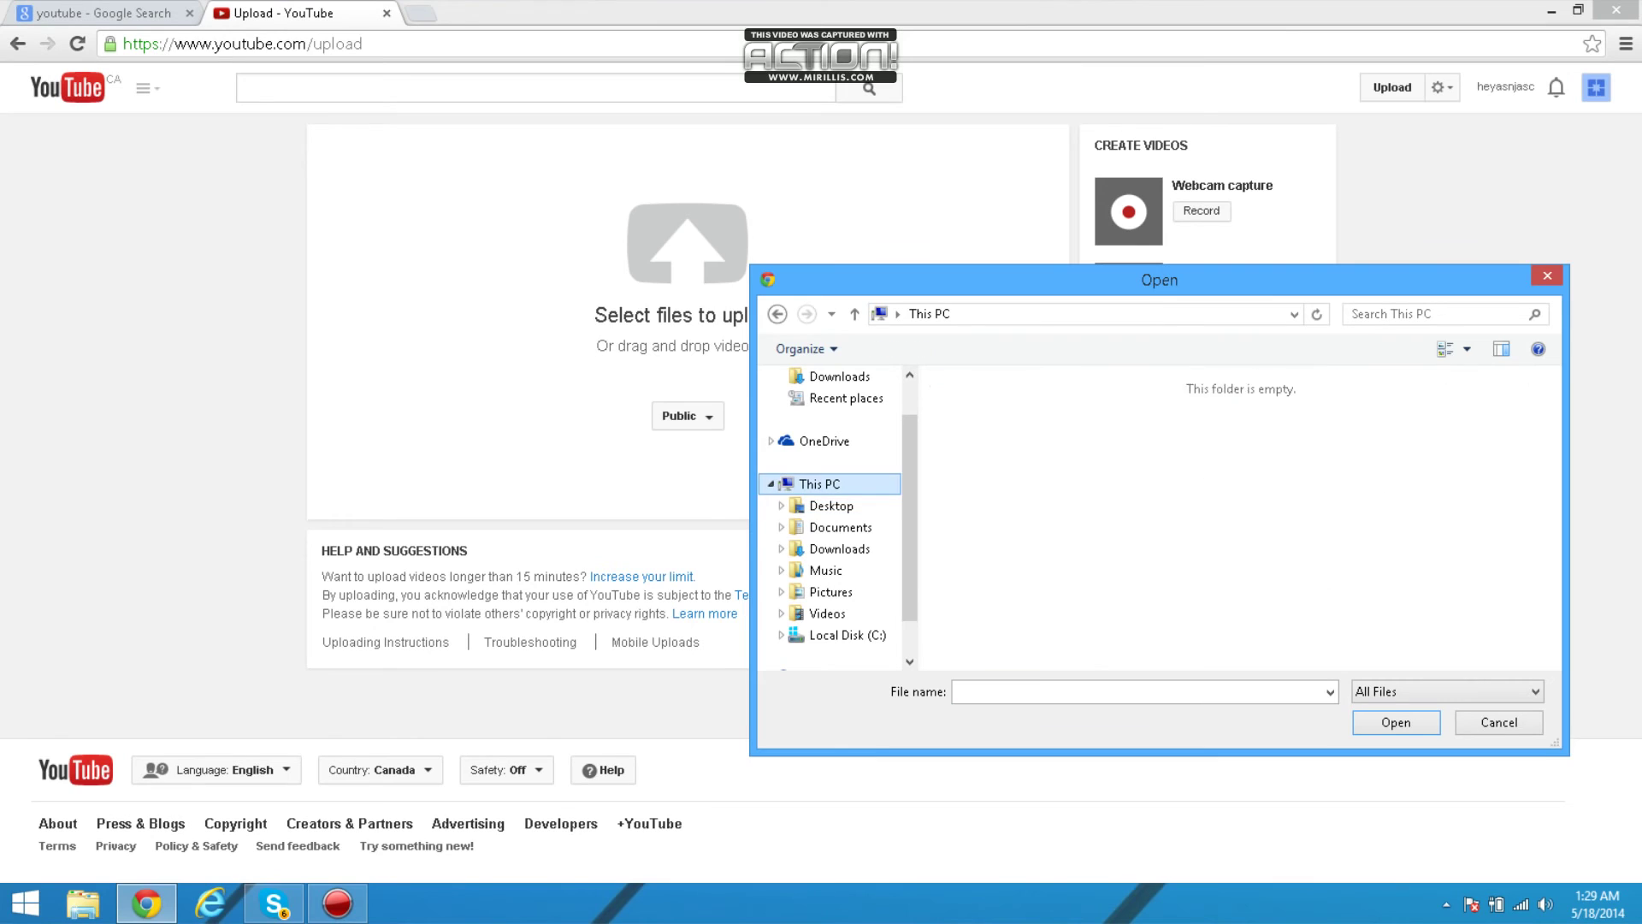
{"action": "double_click", "coordinate": [1273, 542]}
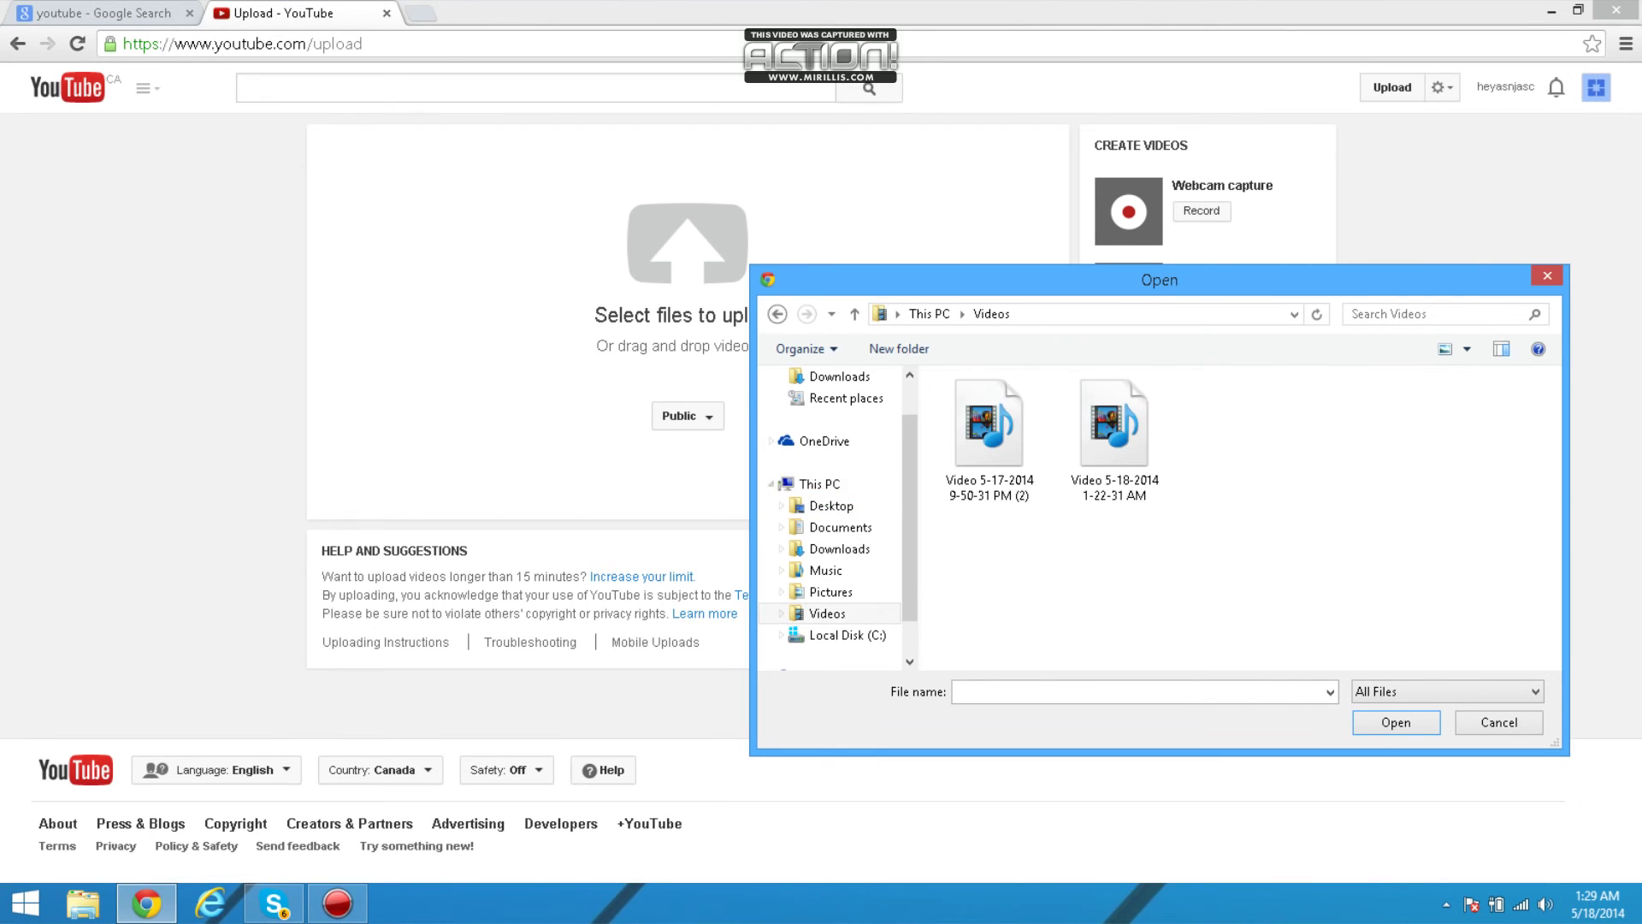
{"action": "double_click", "coordinate": [1114, 427]}
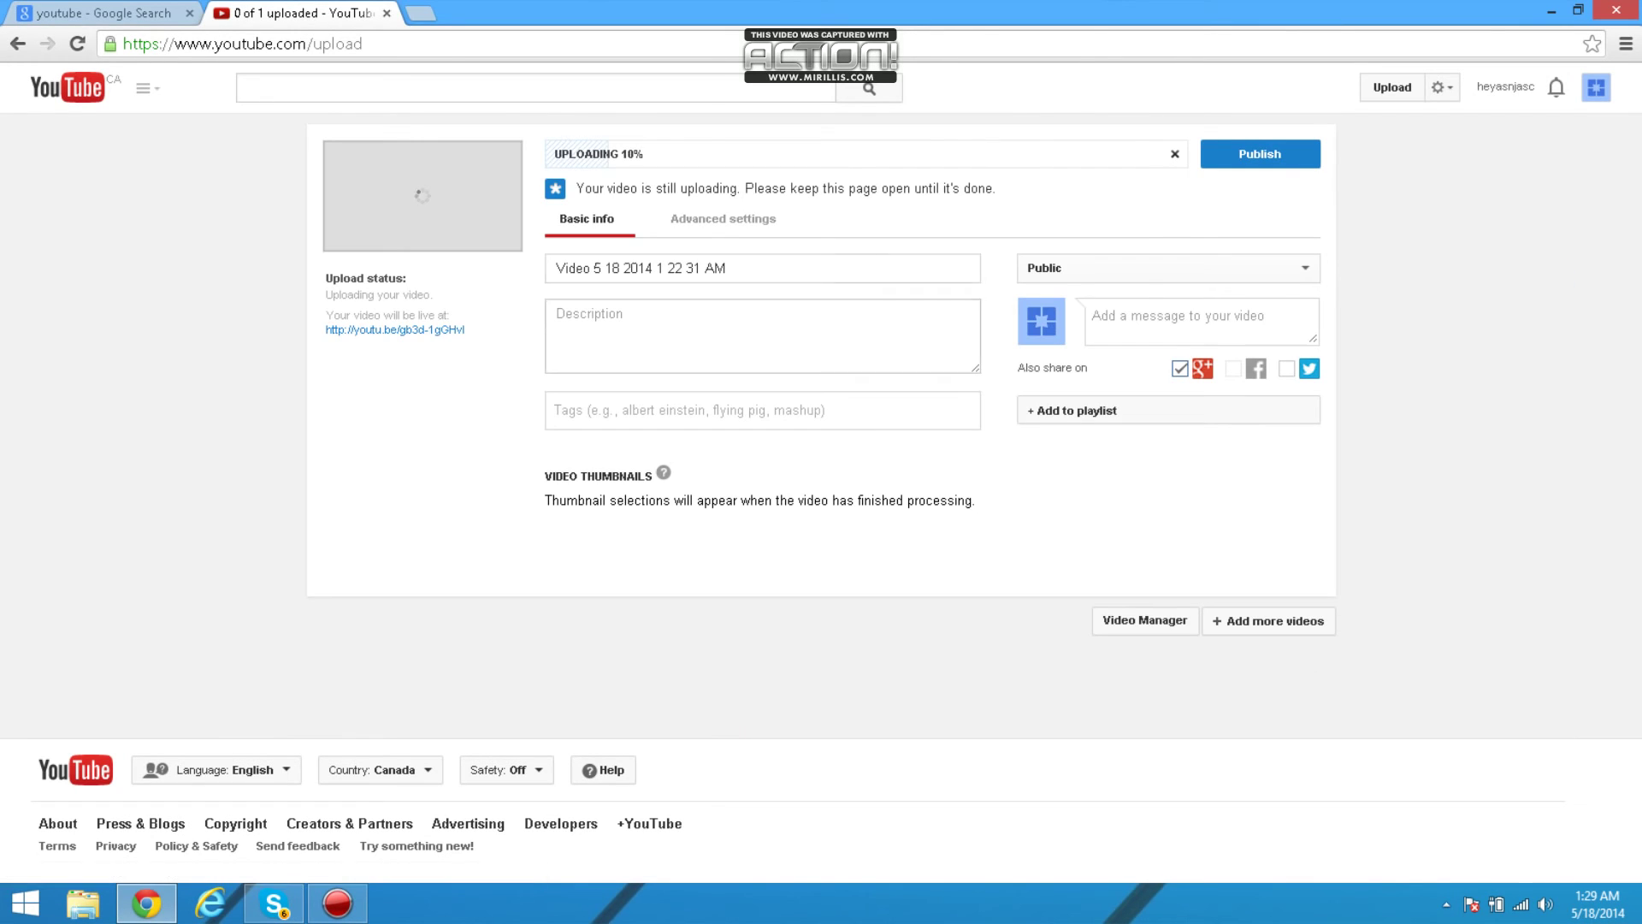
Replace the uploaded video's title with "test" and enter "hello" as its description.
{"action": "left_click_drag", "start_coordinate": [326, 329], "coordinate": [776, 227]}
{"action": "left_click", "coordinate": [726, 267]}
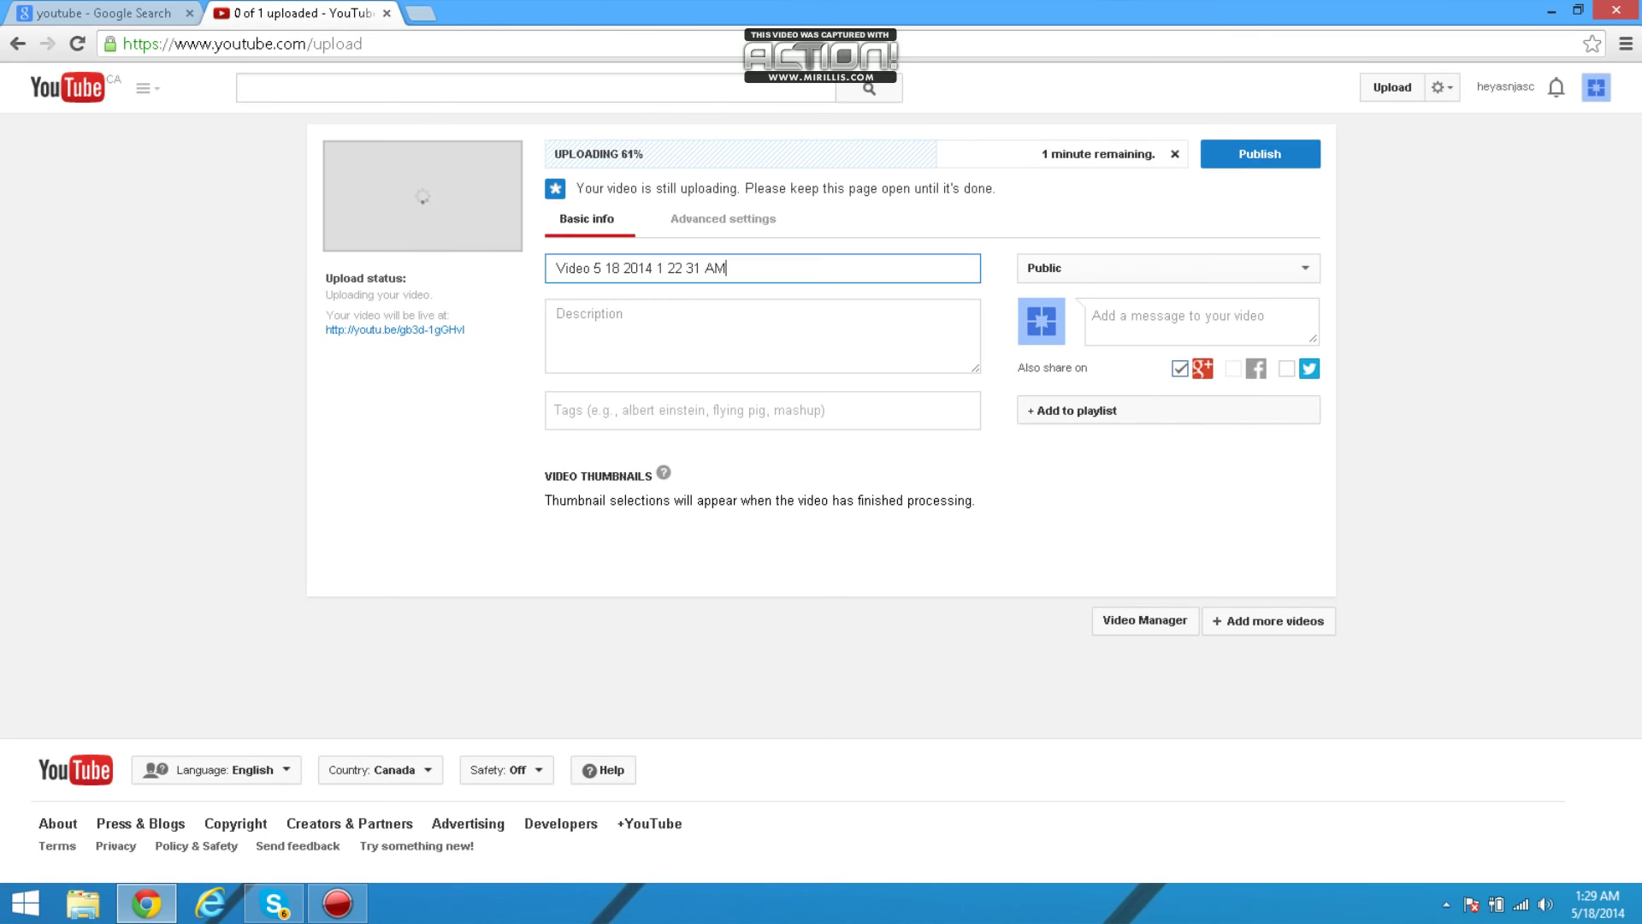
{"action": "key", "text": "BackSpace"}
{"action": "key", "text": "BackSpace"}
{"action": "key", "text": "BackSpace"}
{"action": "key", "text": "BackSpace"}
{"action": "key", "text": "BackSpace"}
{"action": "key", "text": "BackSpace"}
{"action": "key", "text": "BackSpace"}
{"action": "key", "text": "BackSpace"}
{"action": "key", "text": "BackSpace"}
{"action": "key", "text": "BackSpace"}
{"action": "key", "text": "BackSpace"}
{"action": "key", "text": "BackSpace"}
{"action": "key", "text": "BackSpace"}
{"action": "key", "text": "BackSpace"}
{"action": "key", "text": "BackSpace"}
{"action": "key", "text": "BackSpace"}
{"action": "key", "text": "BackSpace"}
{"action": "key", "text": "BackSpace"}
{"action": "key", "text": "BackSpace"}
{"action": "key", "text": "BackSpace"}
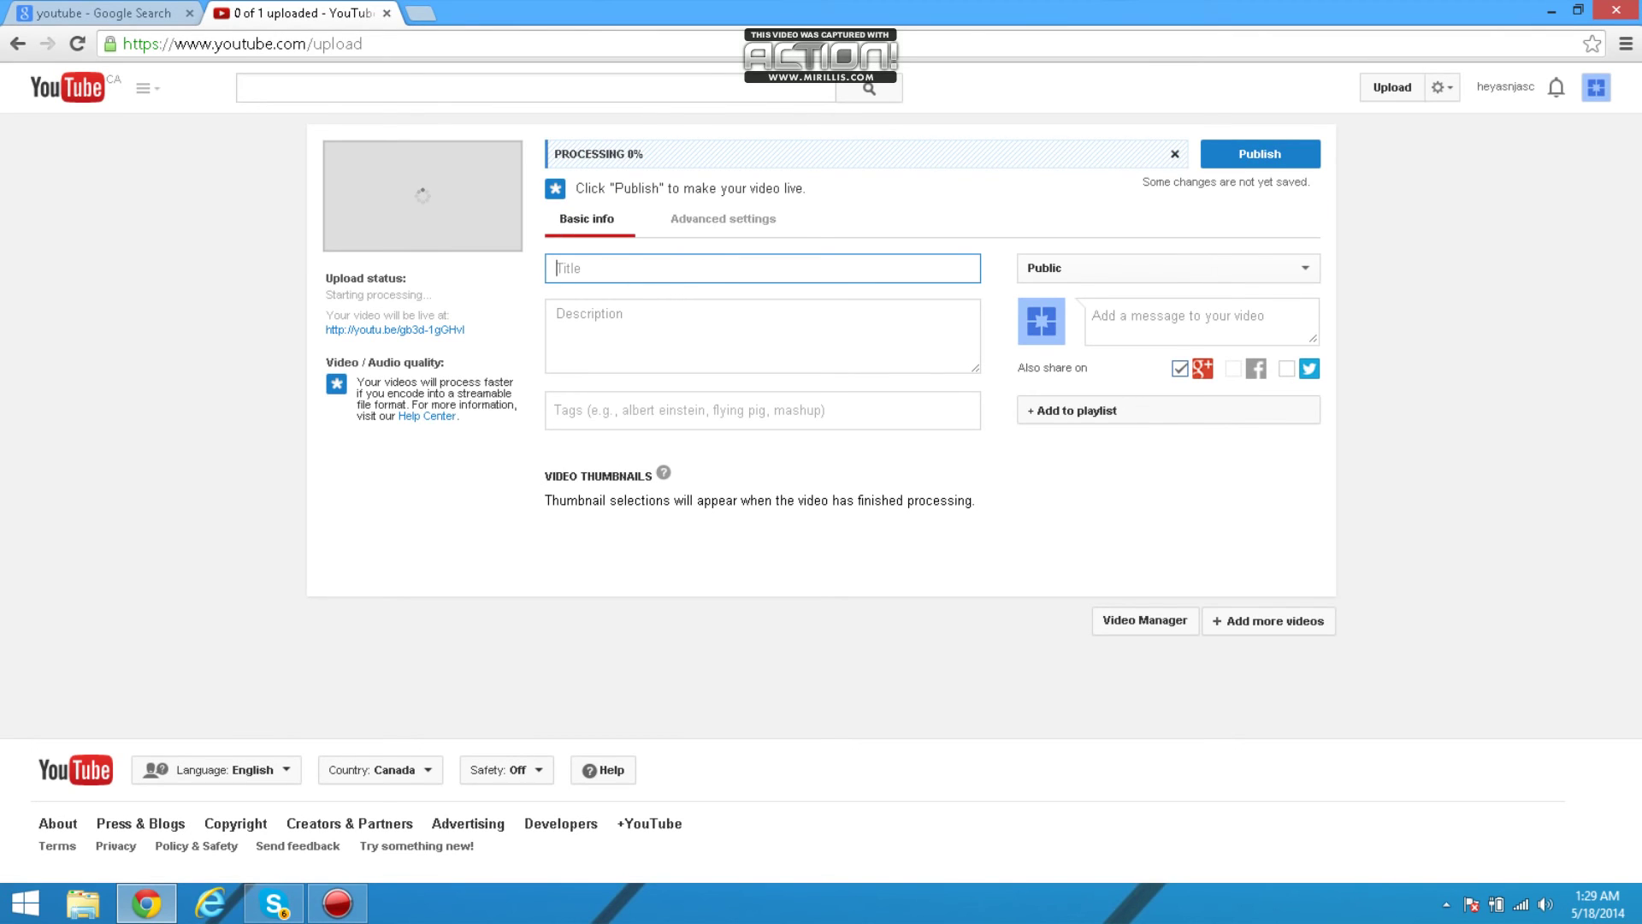
{"action": "type", "text": "tes"}
{"action": "key", "text": "BackSpace"}
{"action": "key", "text": "BackSpace"}
{"action": "key", "text": "BackSpace"}
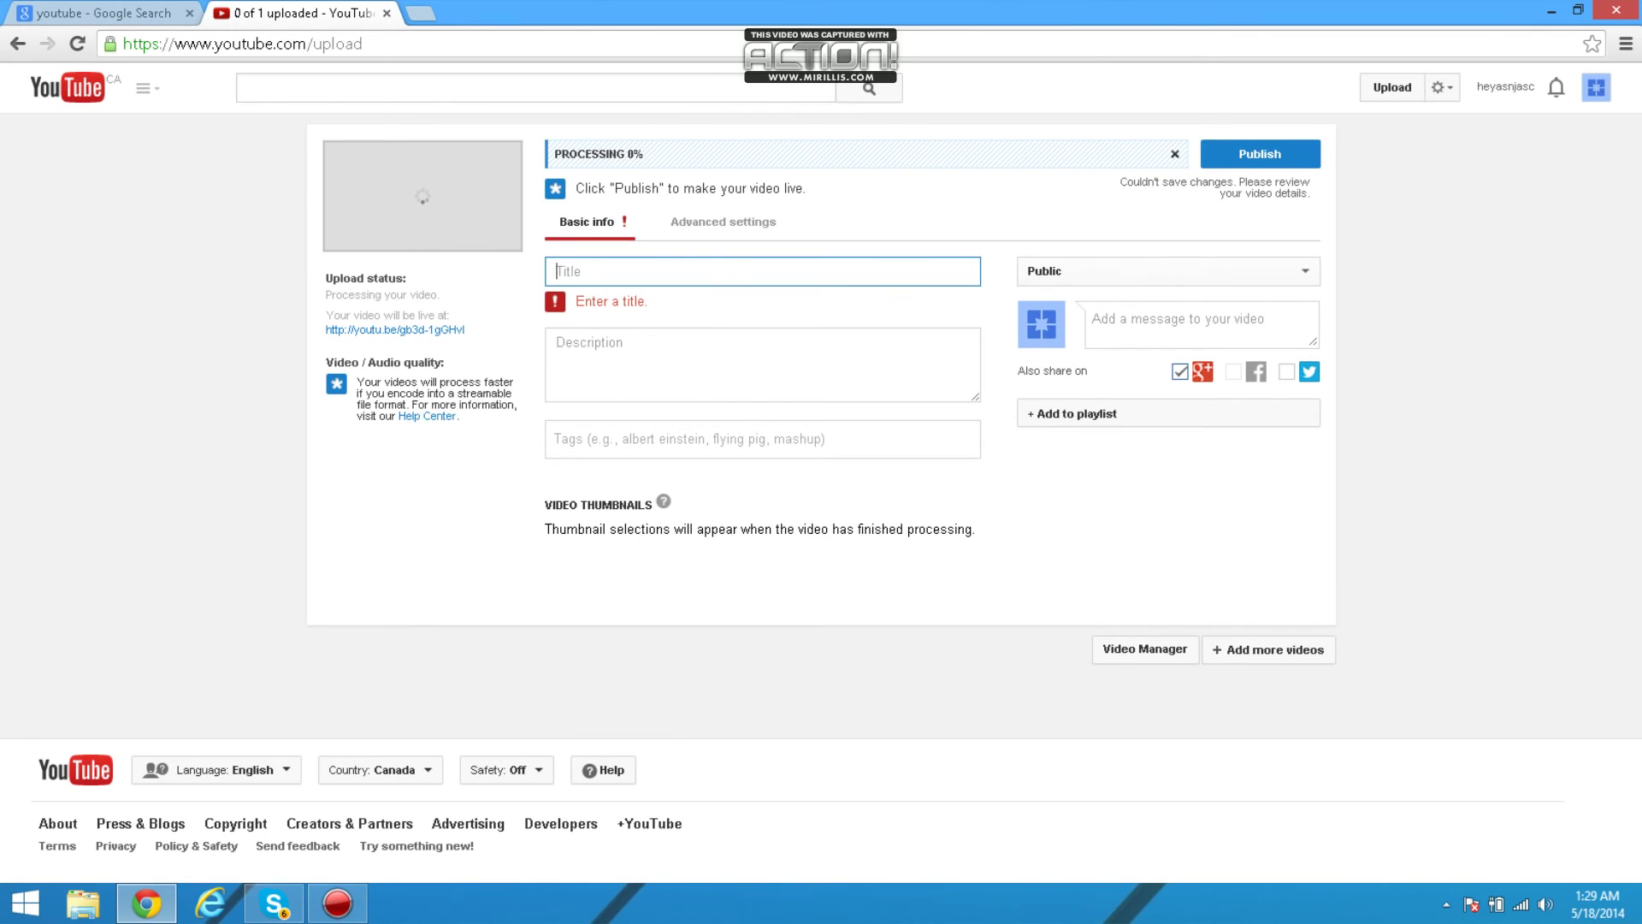
{"action": "type", "text": "tesy"}
{"action": "key", "text": "BackSpace"}
{"action": "type", "text": "t"}
{"action": "left_click", "coordinate": [556, 342]}
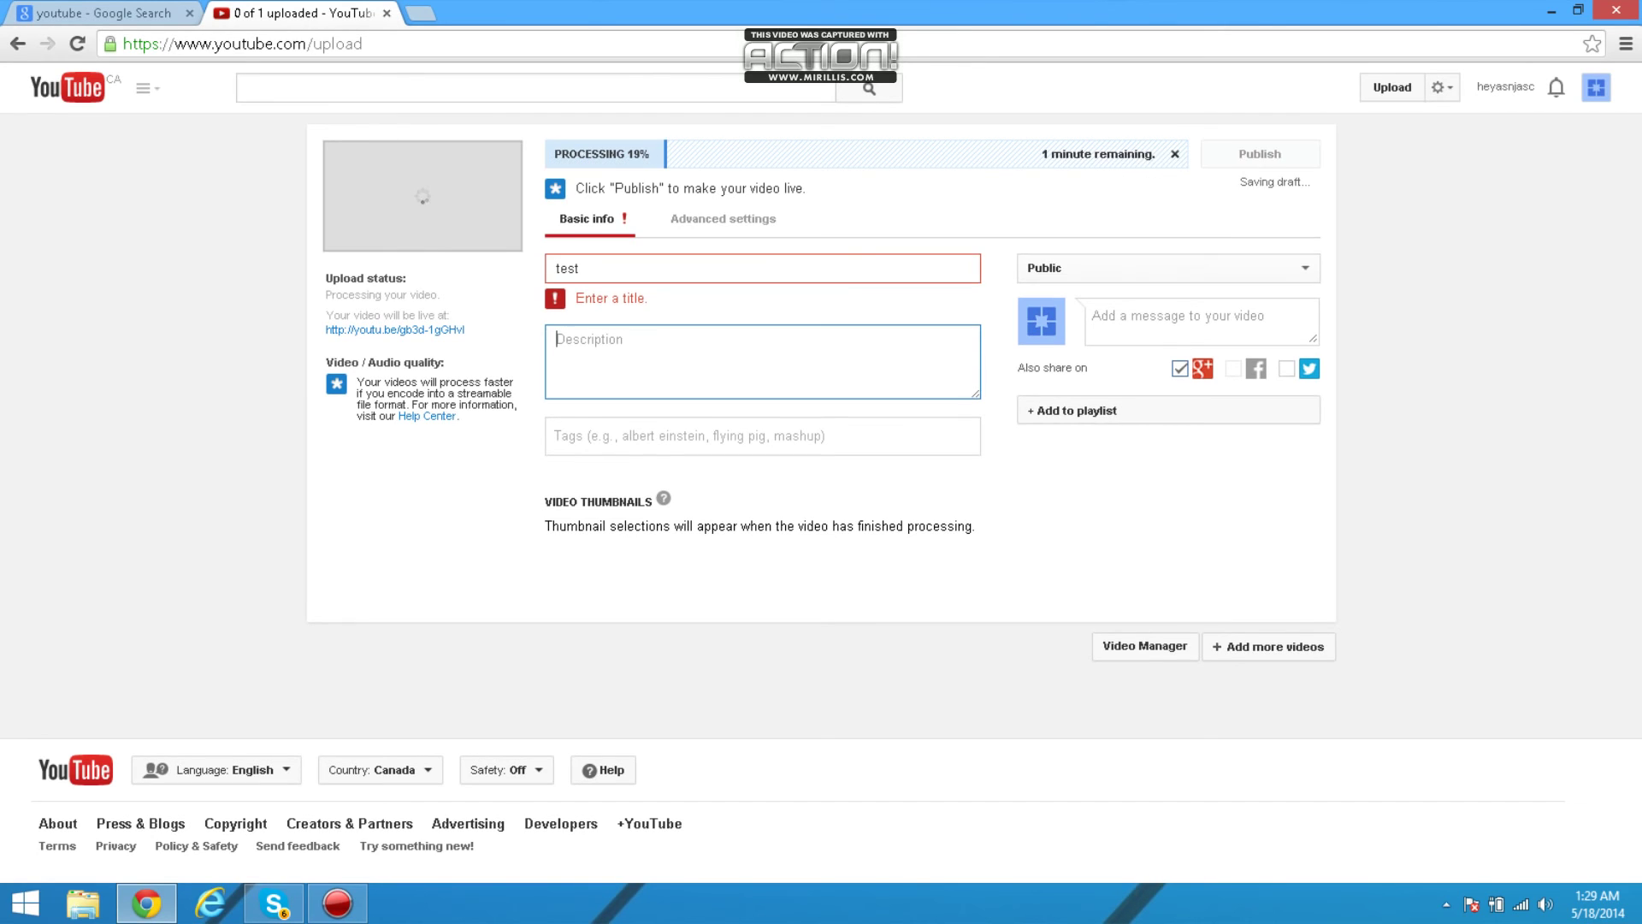
{"action": "type", "text": "hello"}
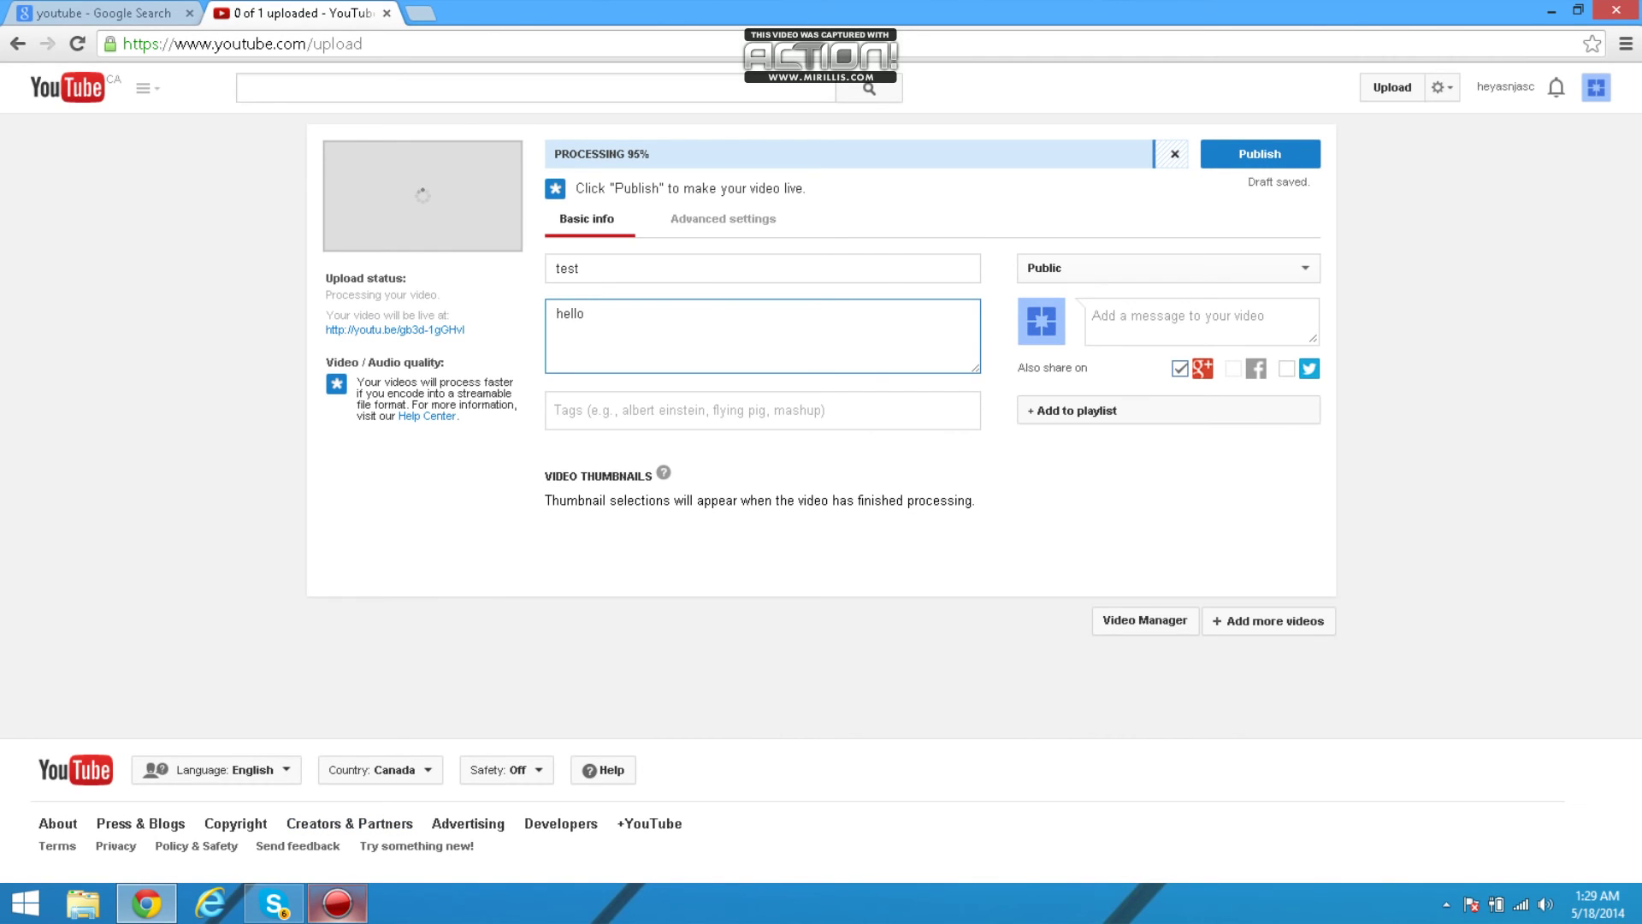
Look at the Action! window, return to the YouTube upload page in Chrome and try to close that page.
{"action": "left_click", "coordinate": [337, 902]}
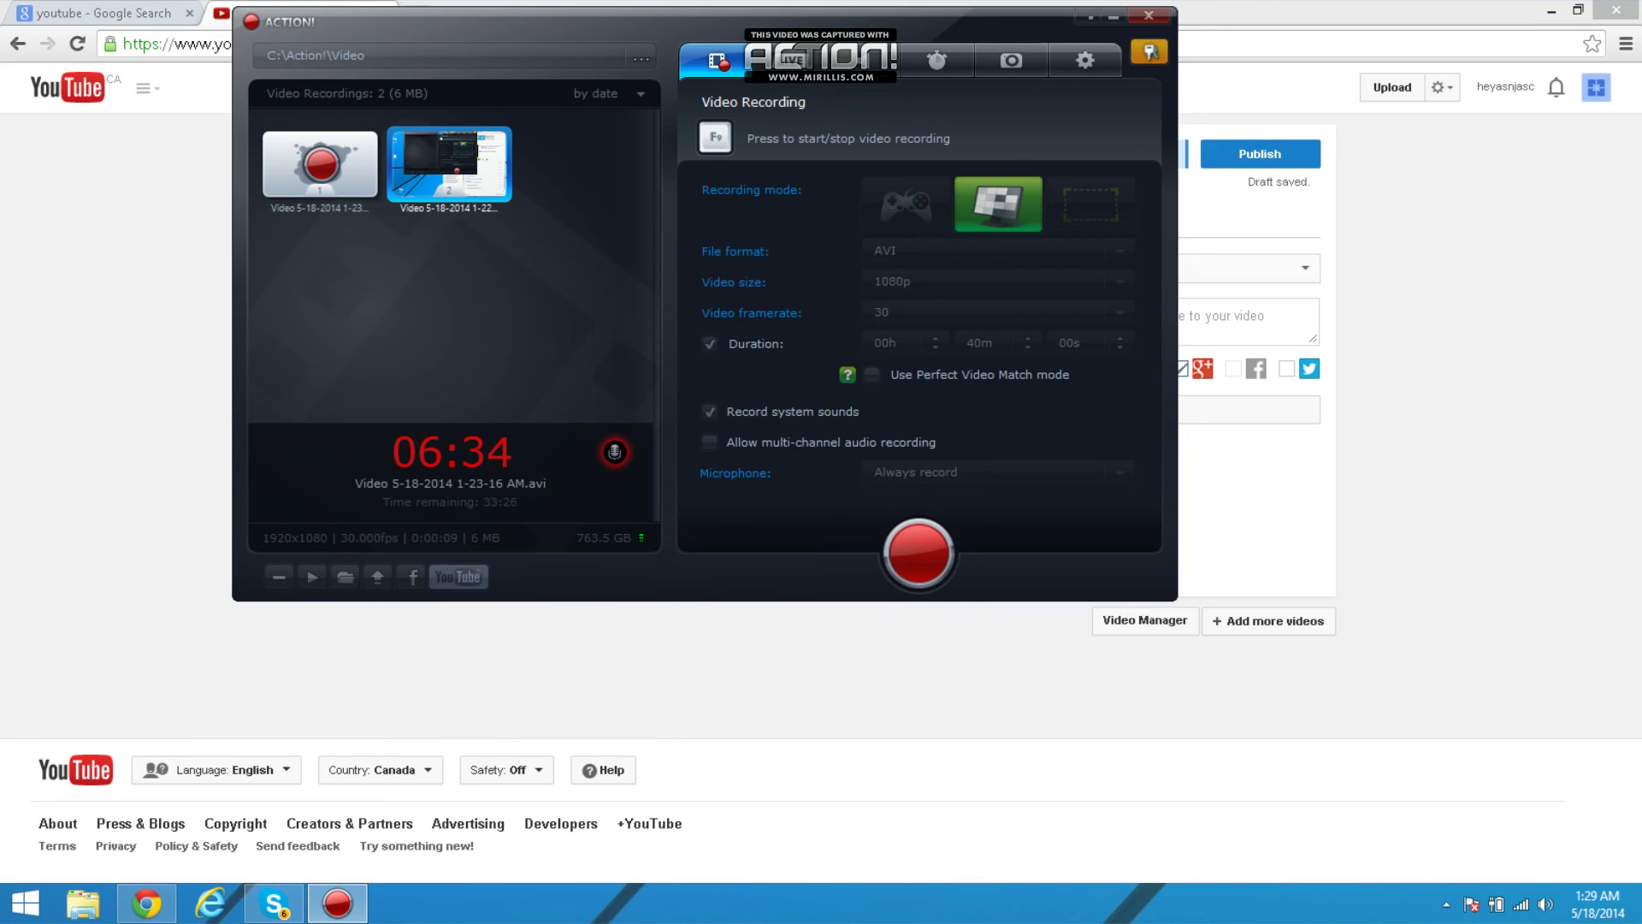
{"action": "key", "text": "alt+Tab"}
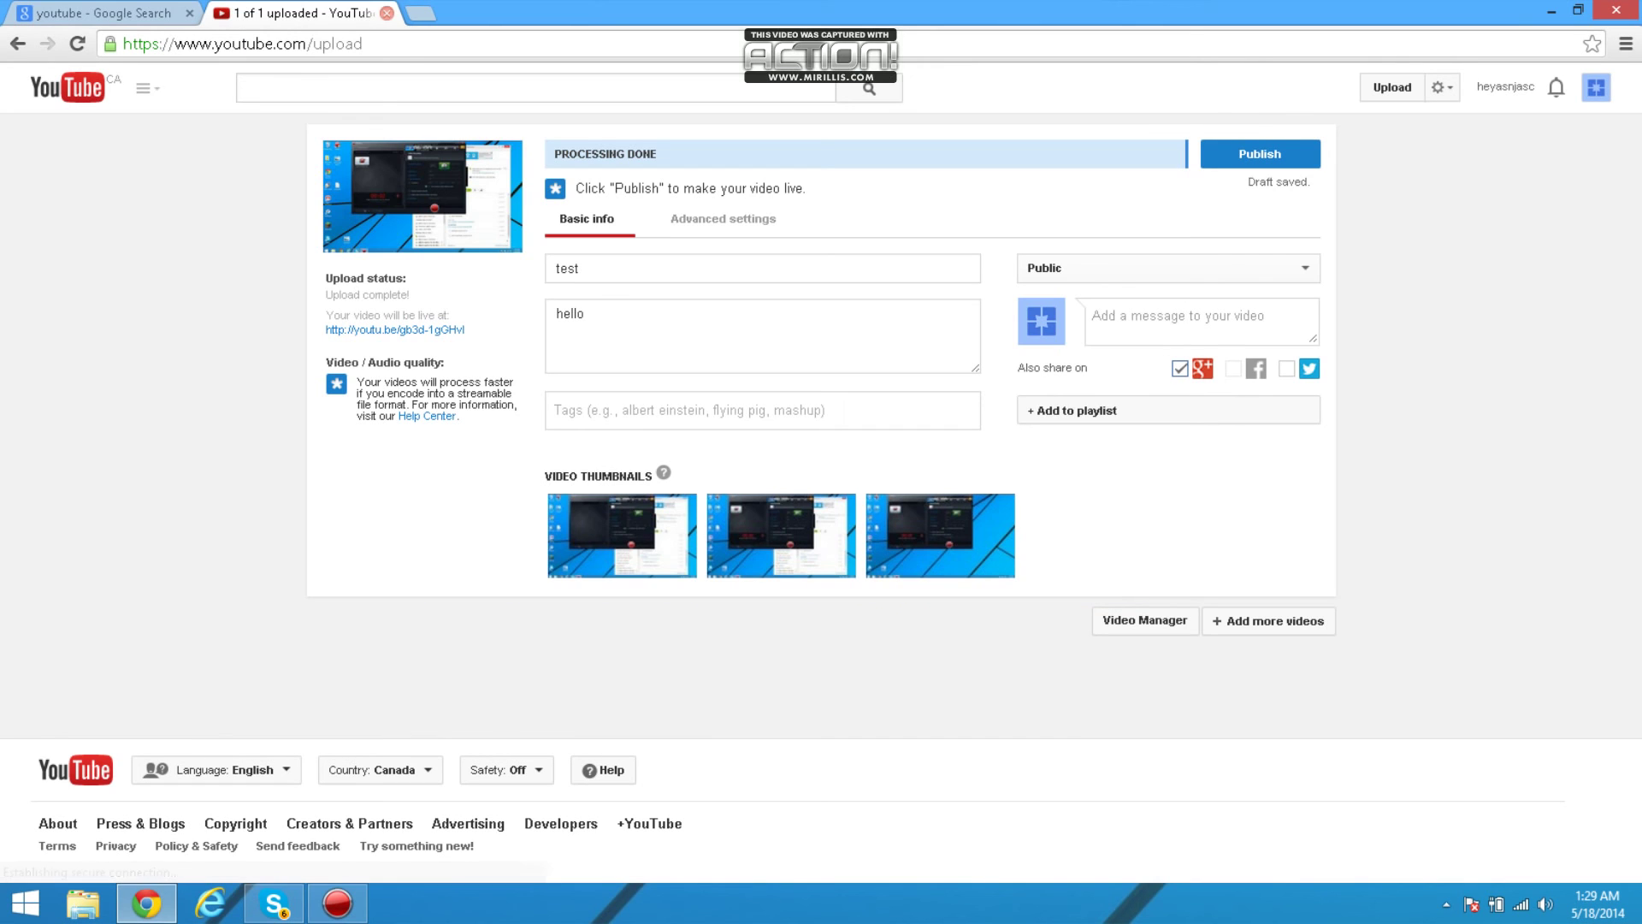
{"action": "left_click", "coordinate": [387, 13]}
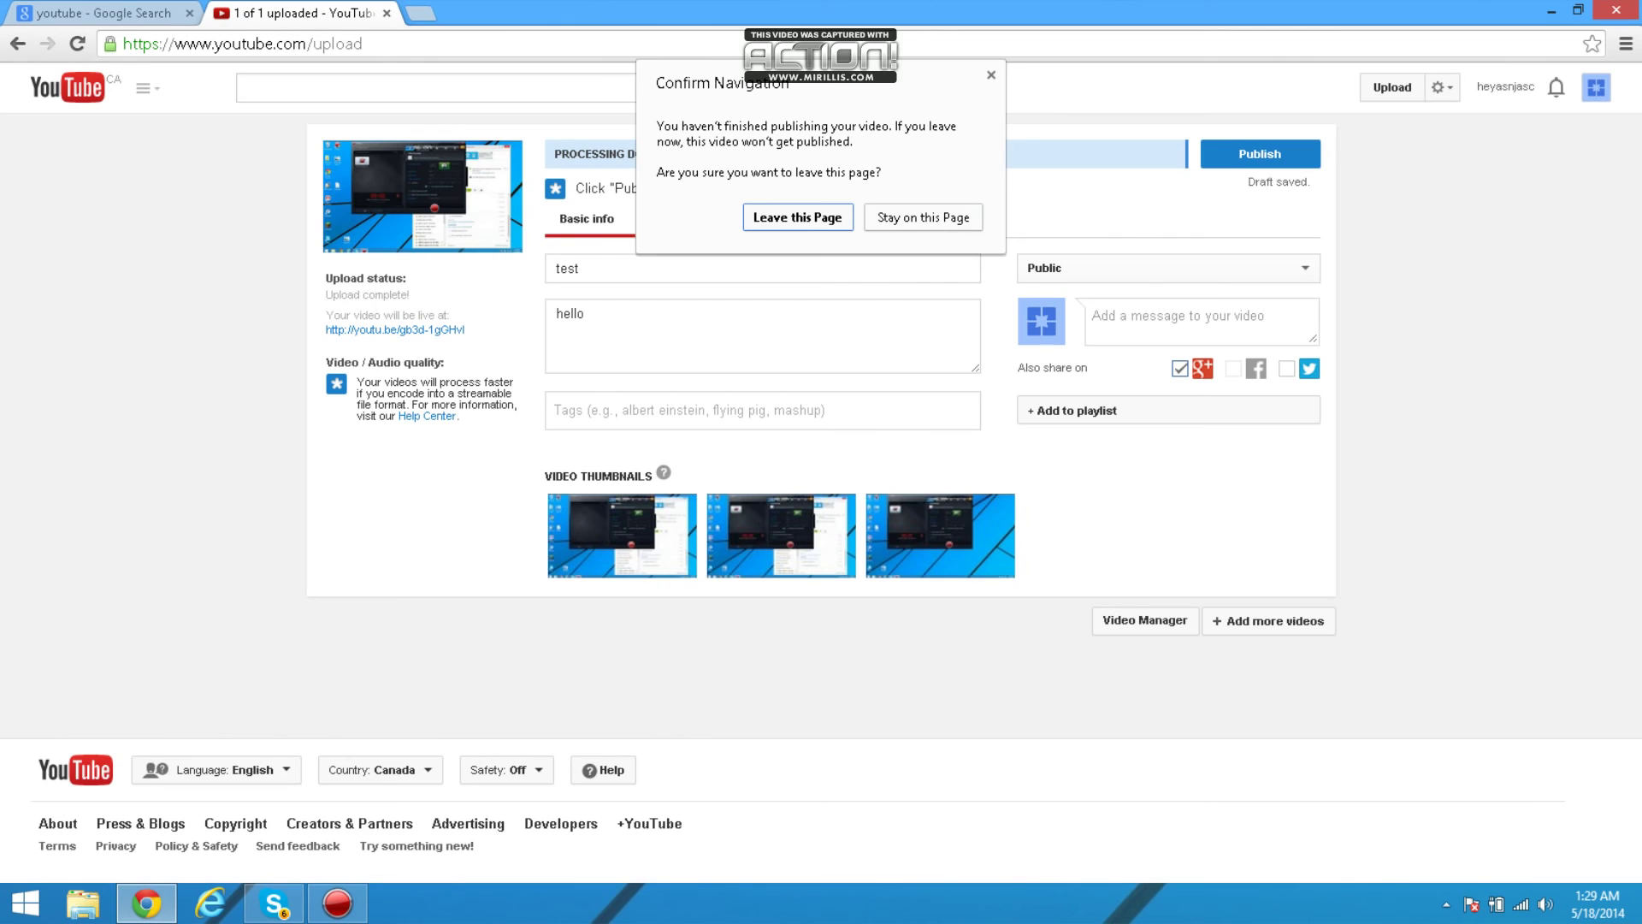
{"action": "key", "text": "Escape"}
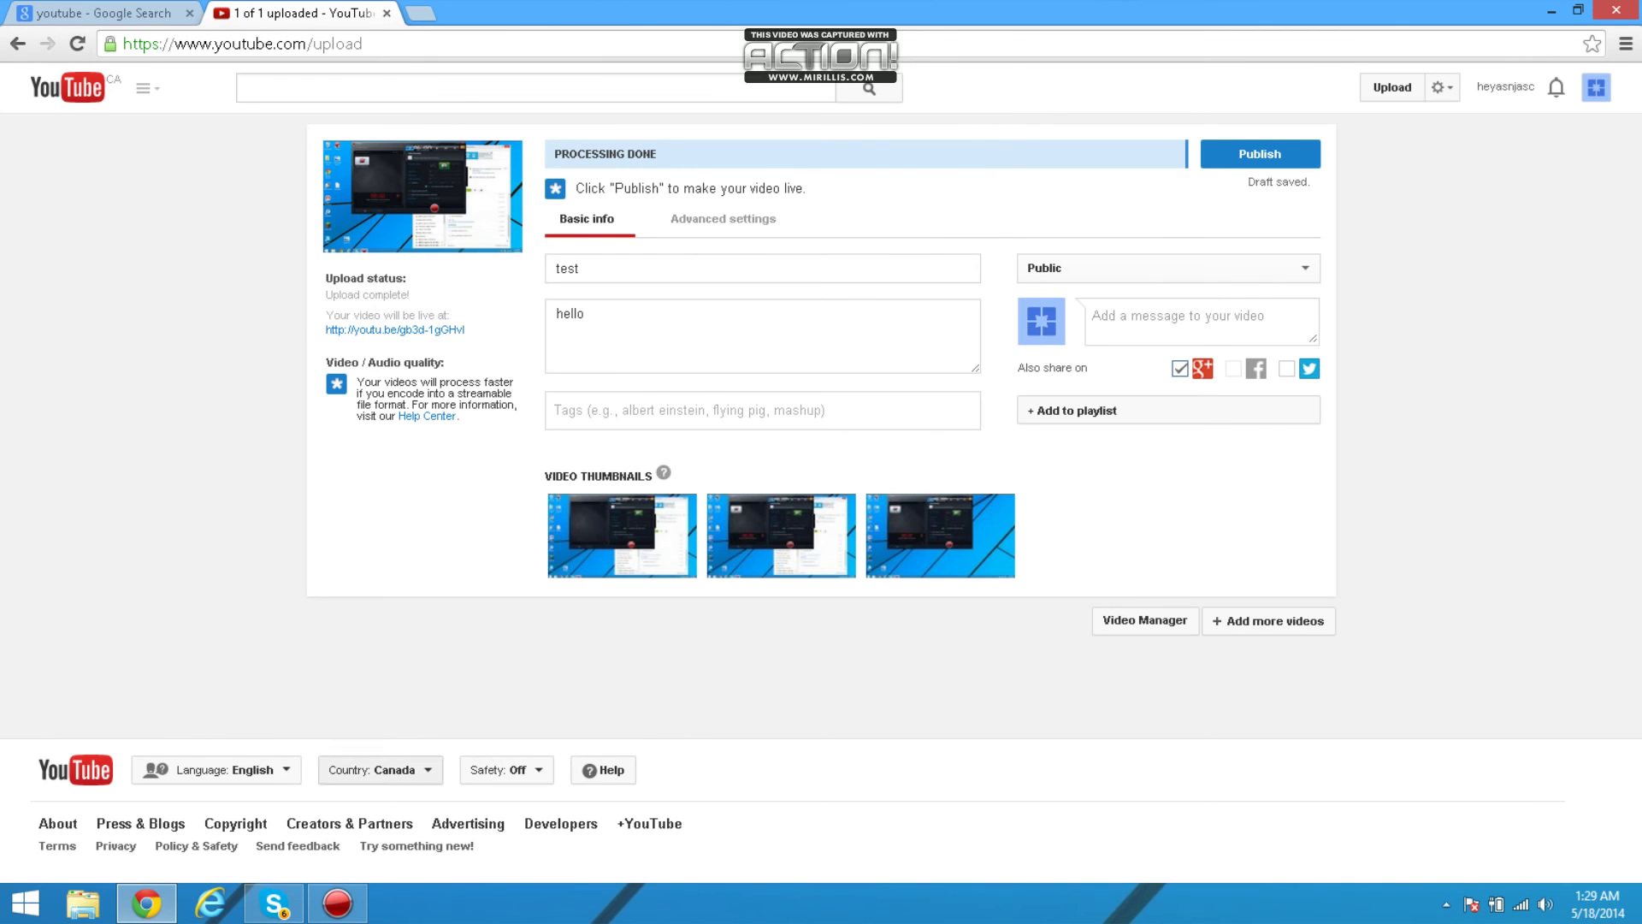
Switch to Action! and review its general, video recording and export settings.
{"action": "left_click", "coordinate": [338, 903]}
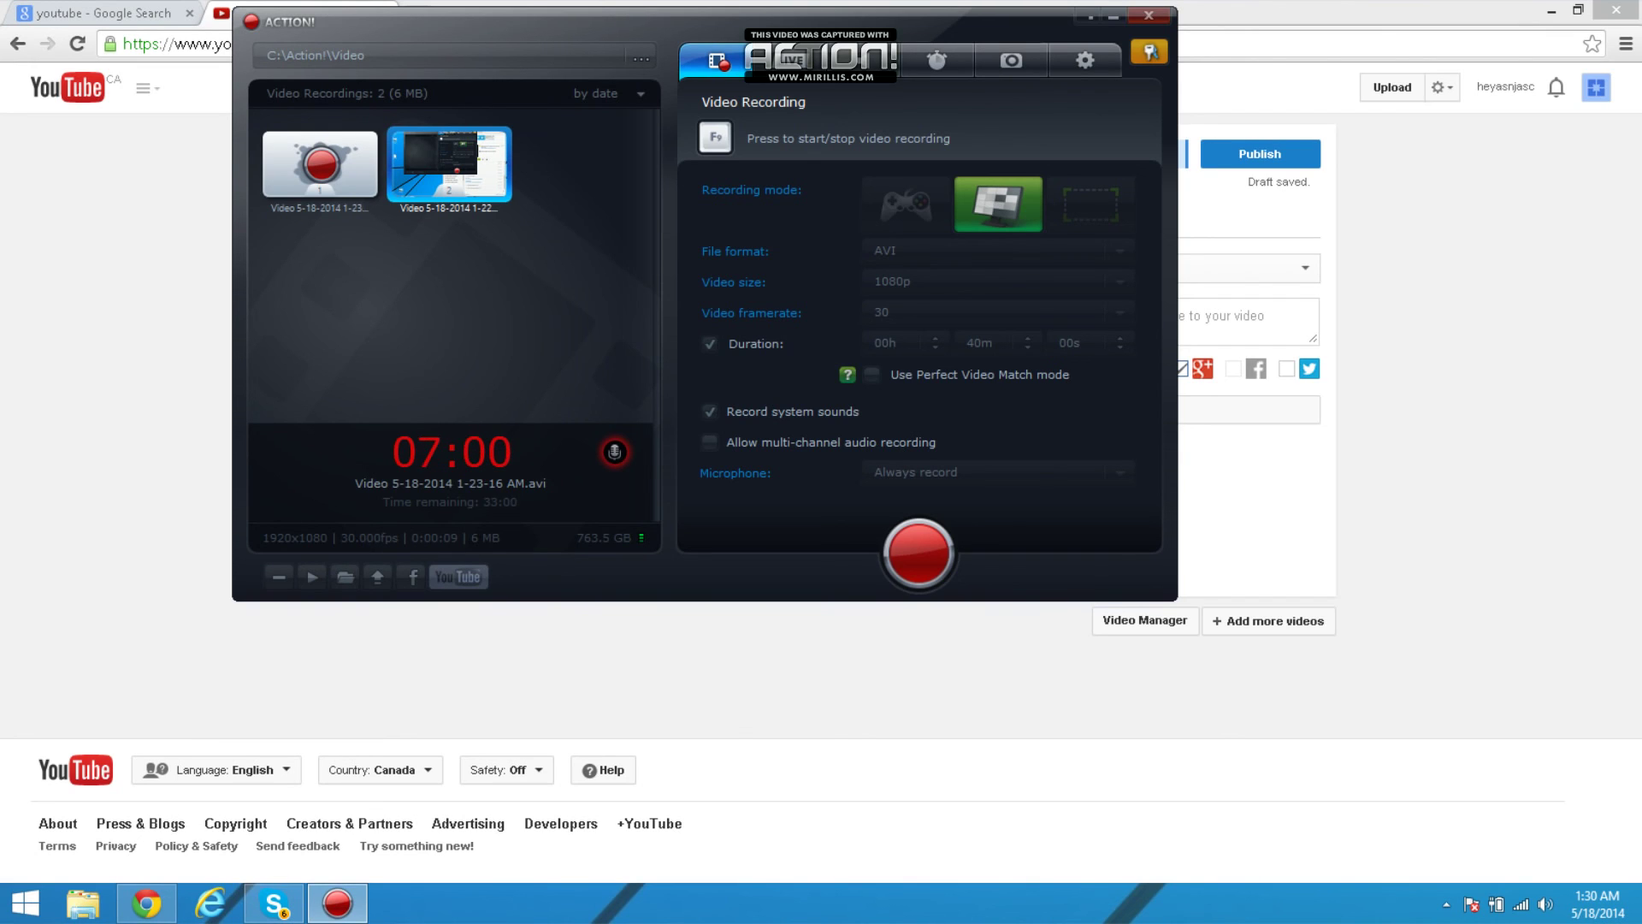
{"action": "key", "text": "alt+Tab"}
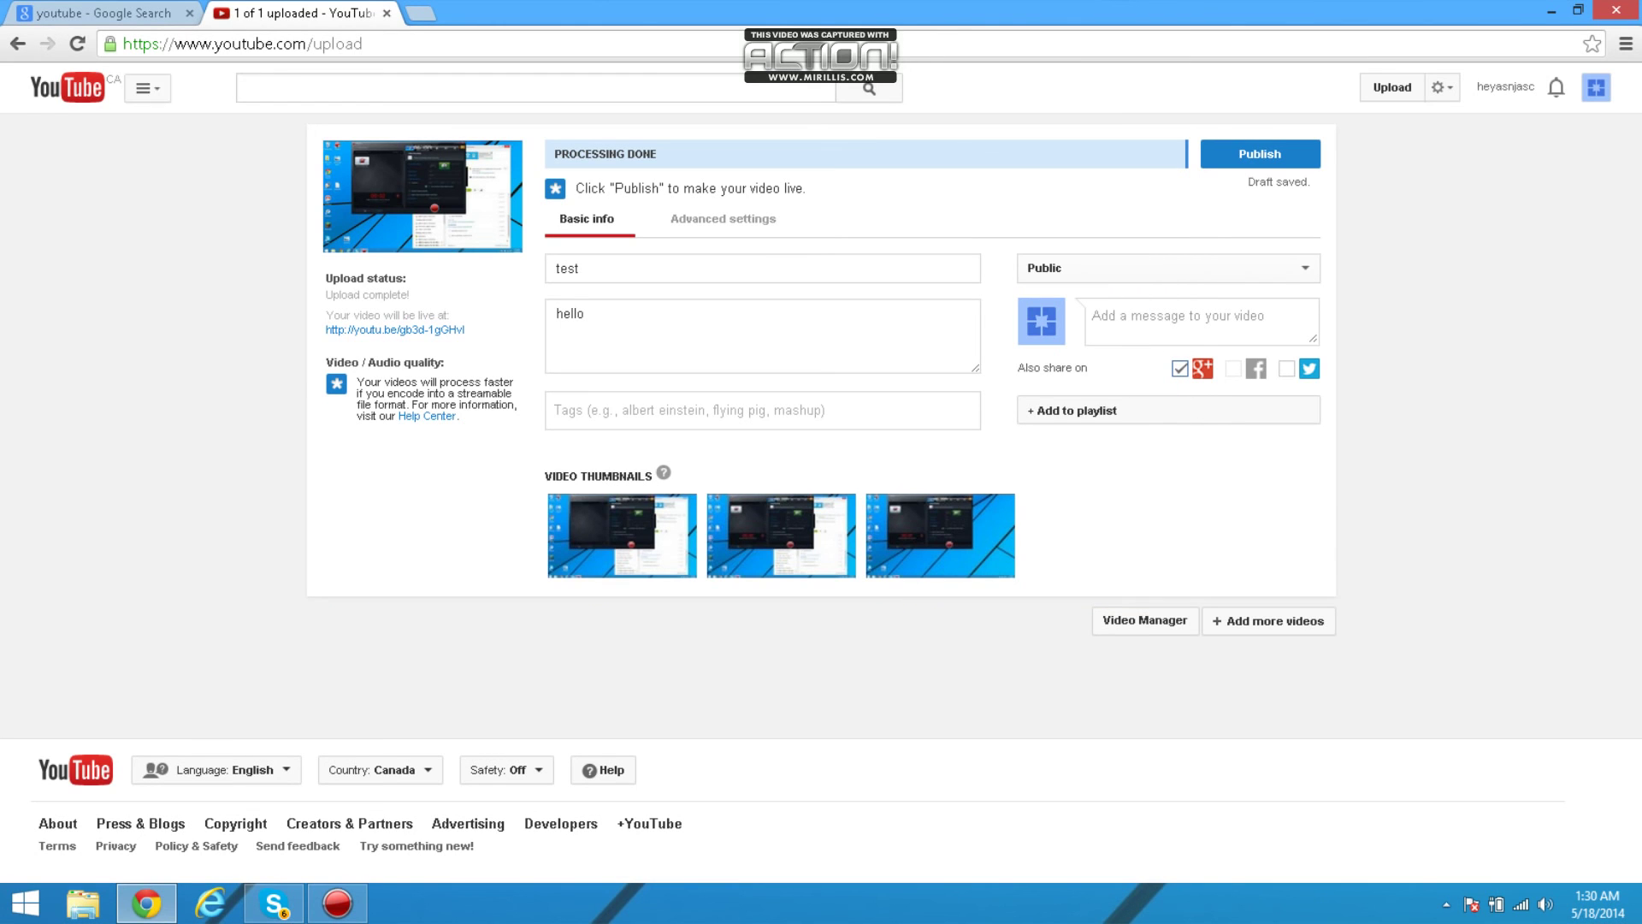
{"action": "key", "text": "alt+Tab"}
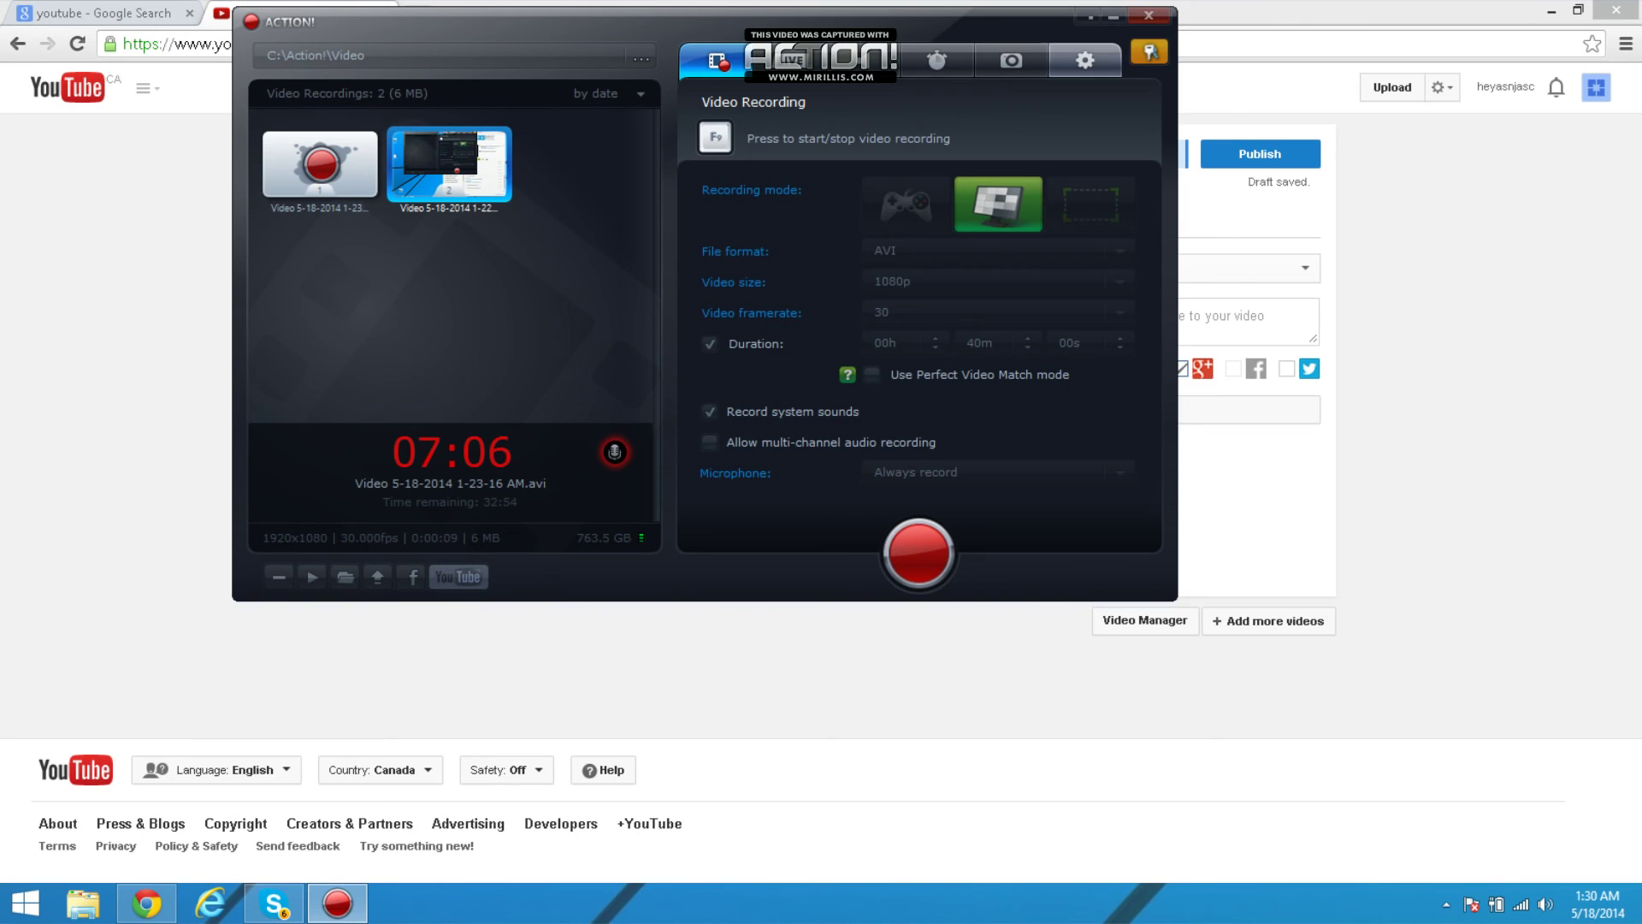
{"action": "left_click", "coordinate": [1084, 60]}
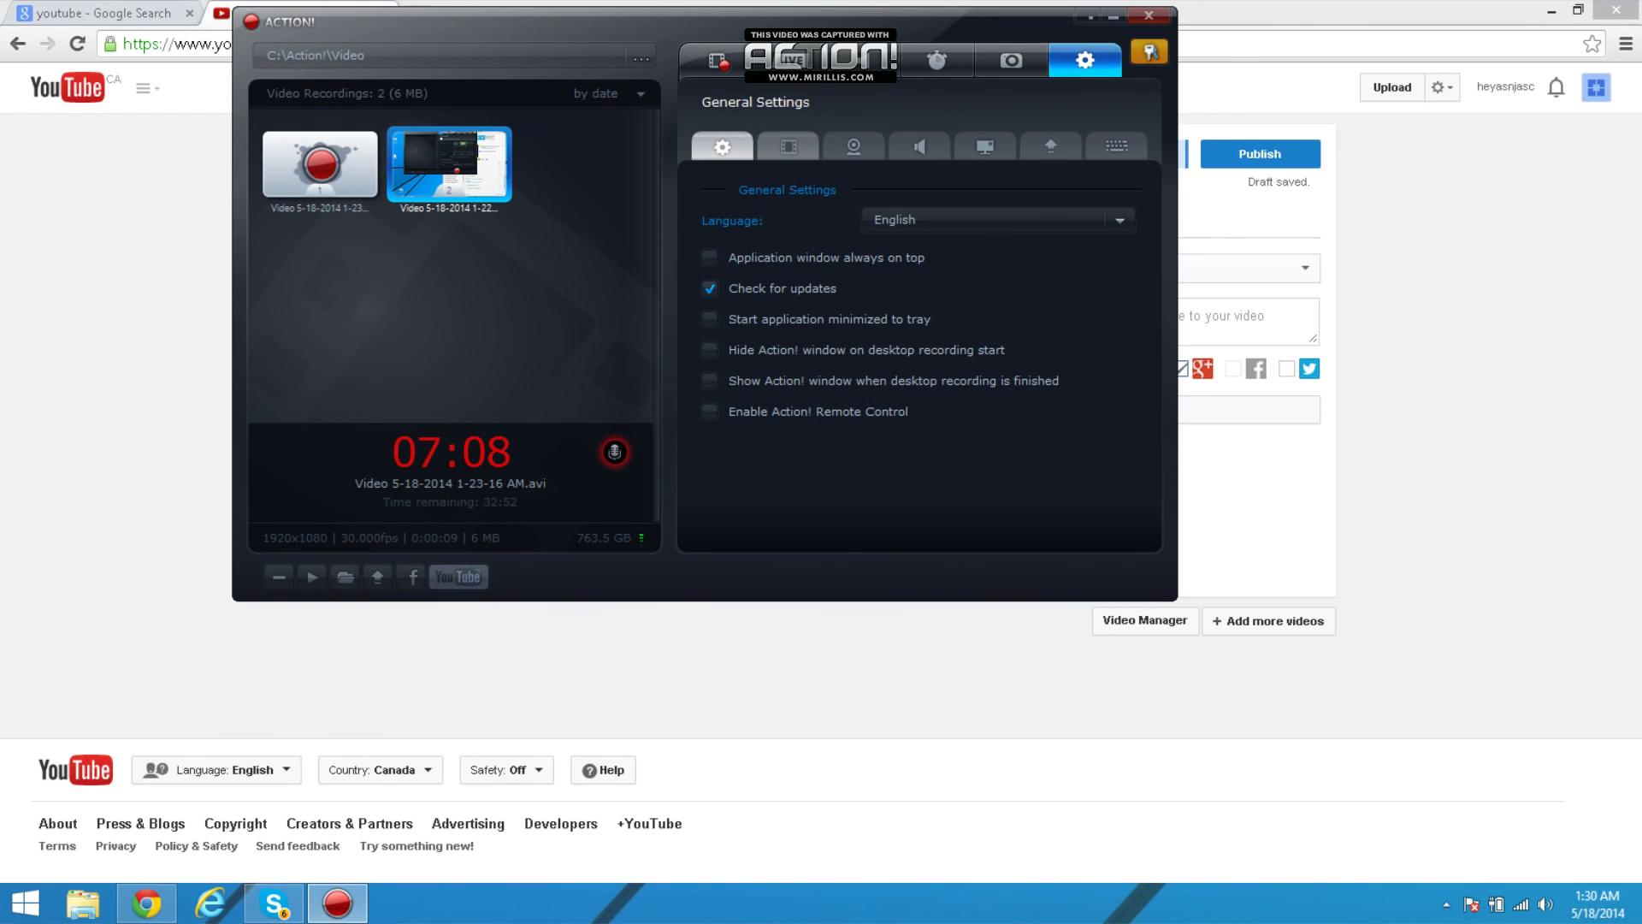
{"action": "left_click", "coordinate": [788, 146]}
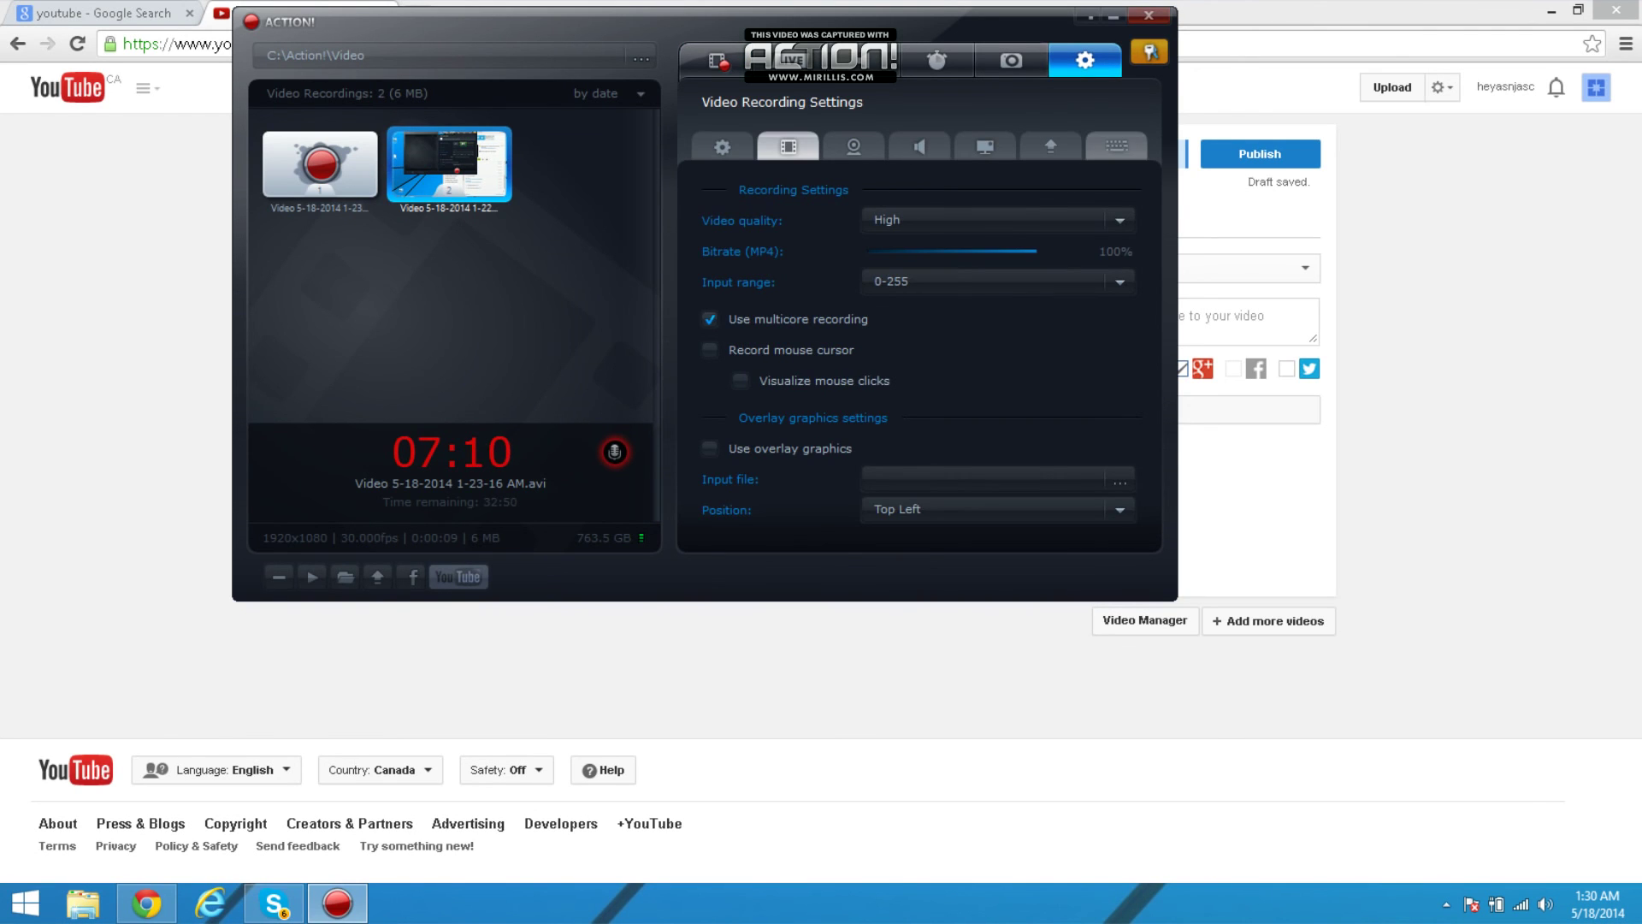
{"action": "left_click", "coordinate": [1115, 146]}
{"action": "left_click", "coordinate": [1050, 147]}
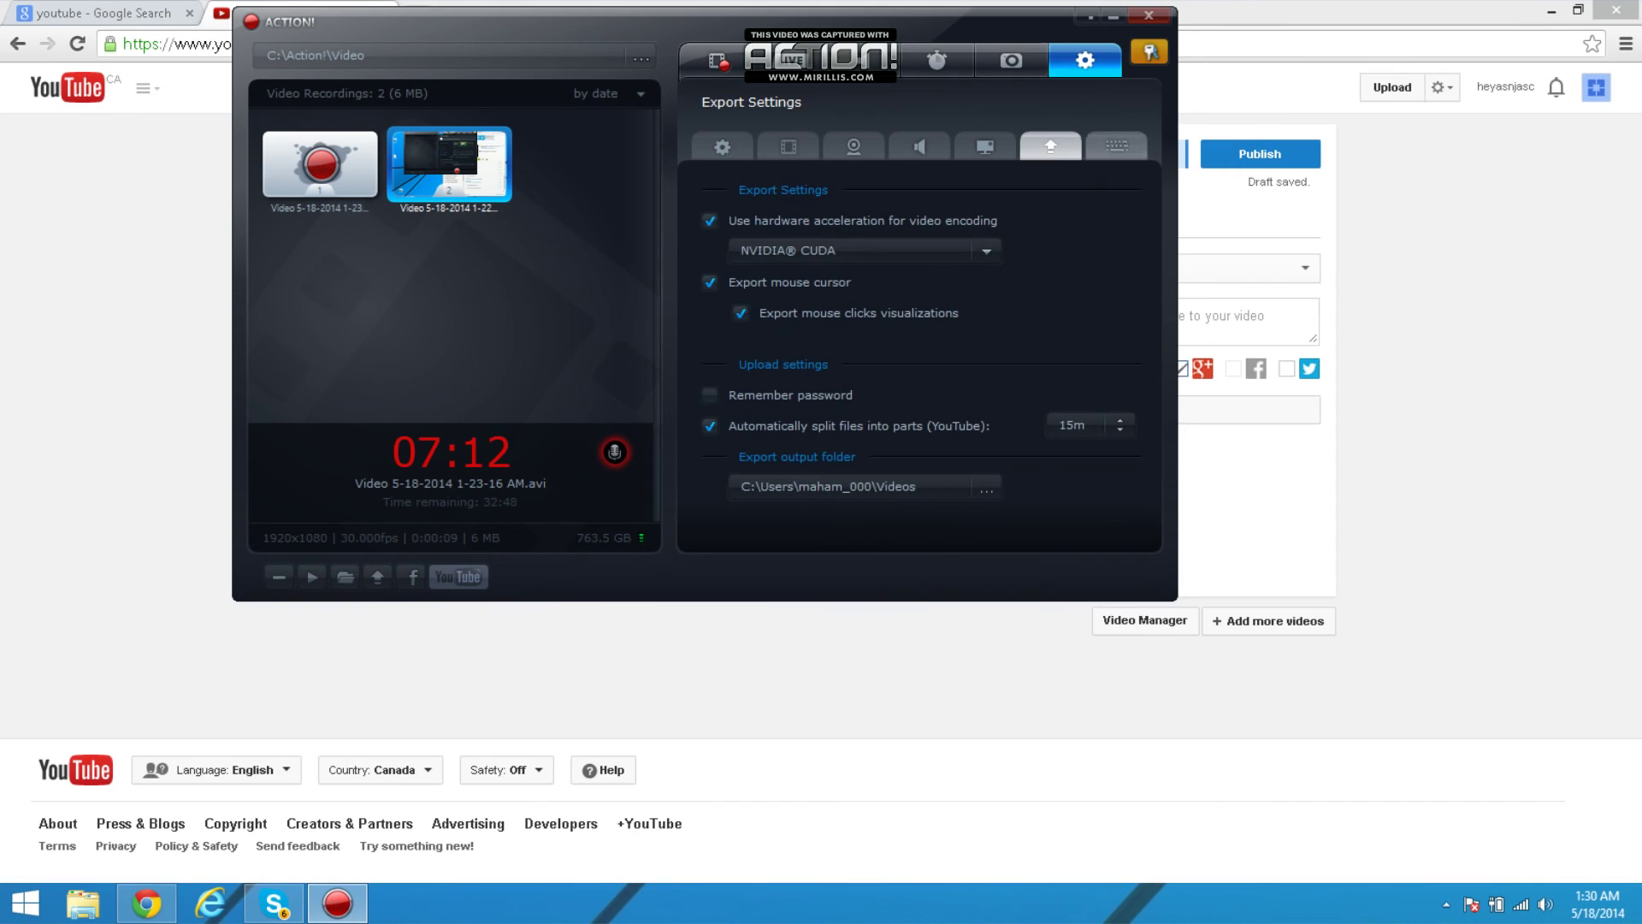
Examine the hotkey assignments, especially the one for Record Video, and return to the video recording options.
{"action": "left_click", "coordinate": [1116, 146]}
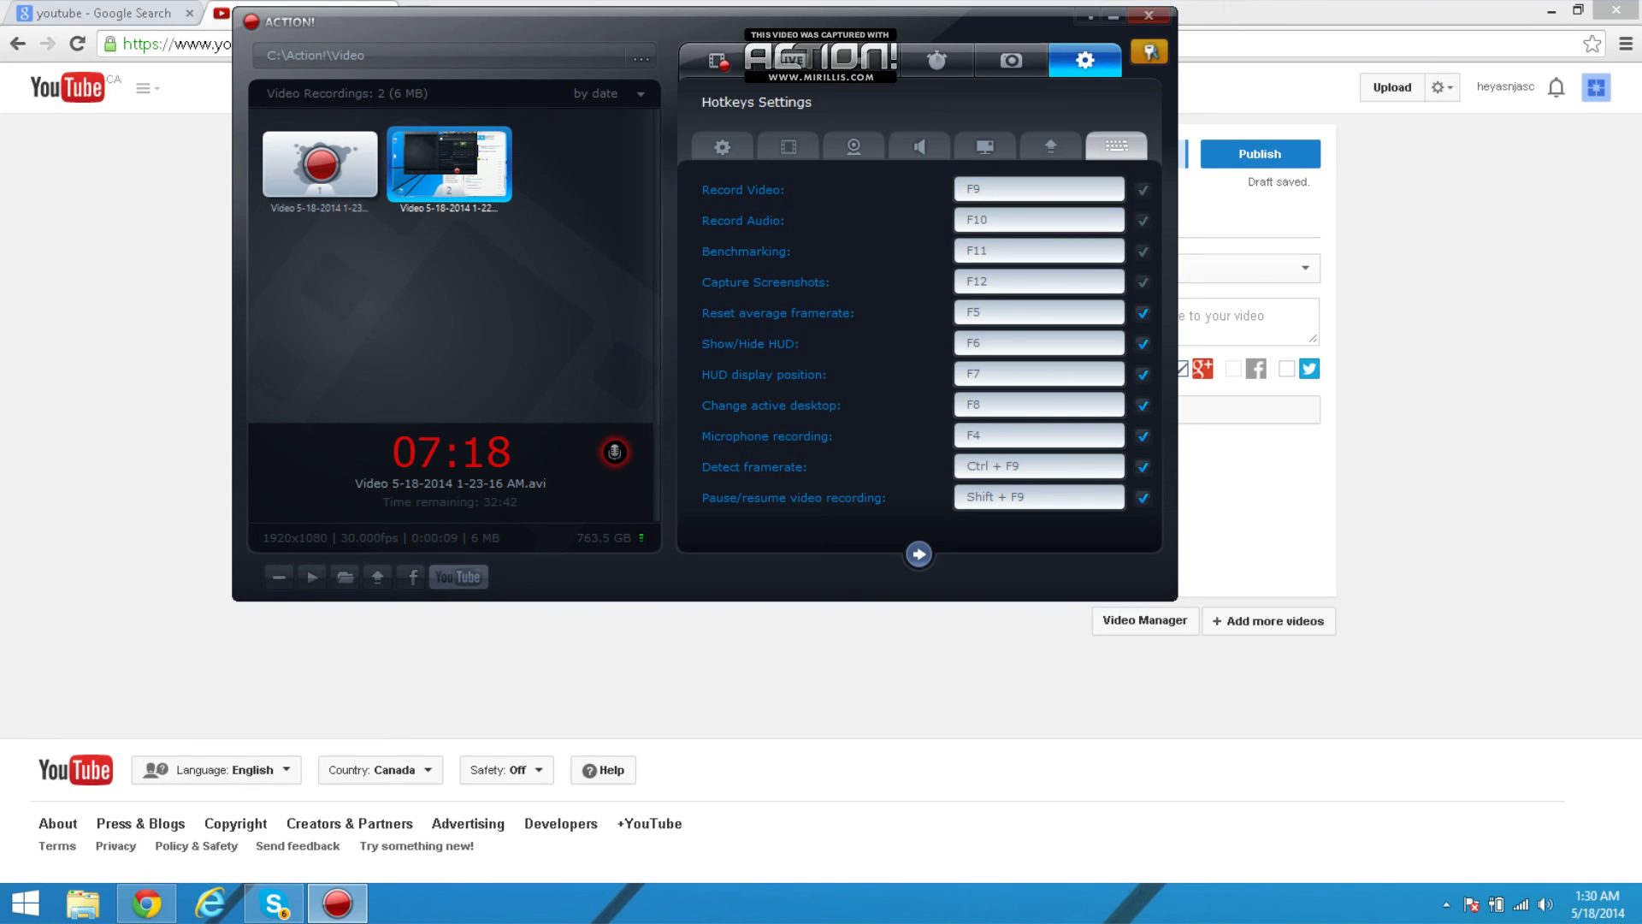
{"action": "left_click", "coordinate": [1039, 220]}
{"action": "left_click", "coordinate": [1039, 189]}
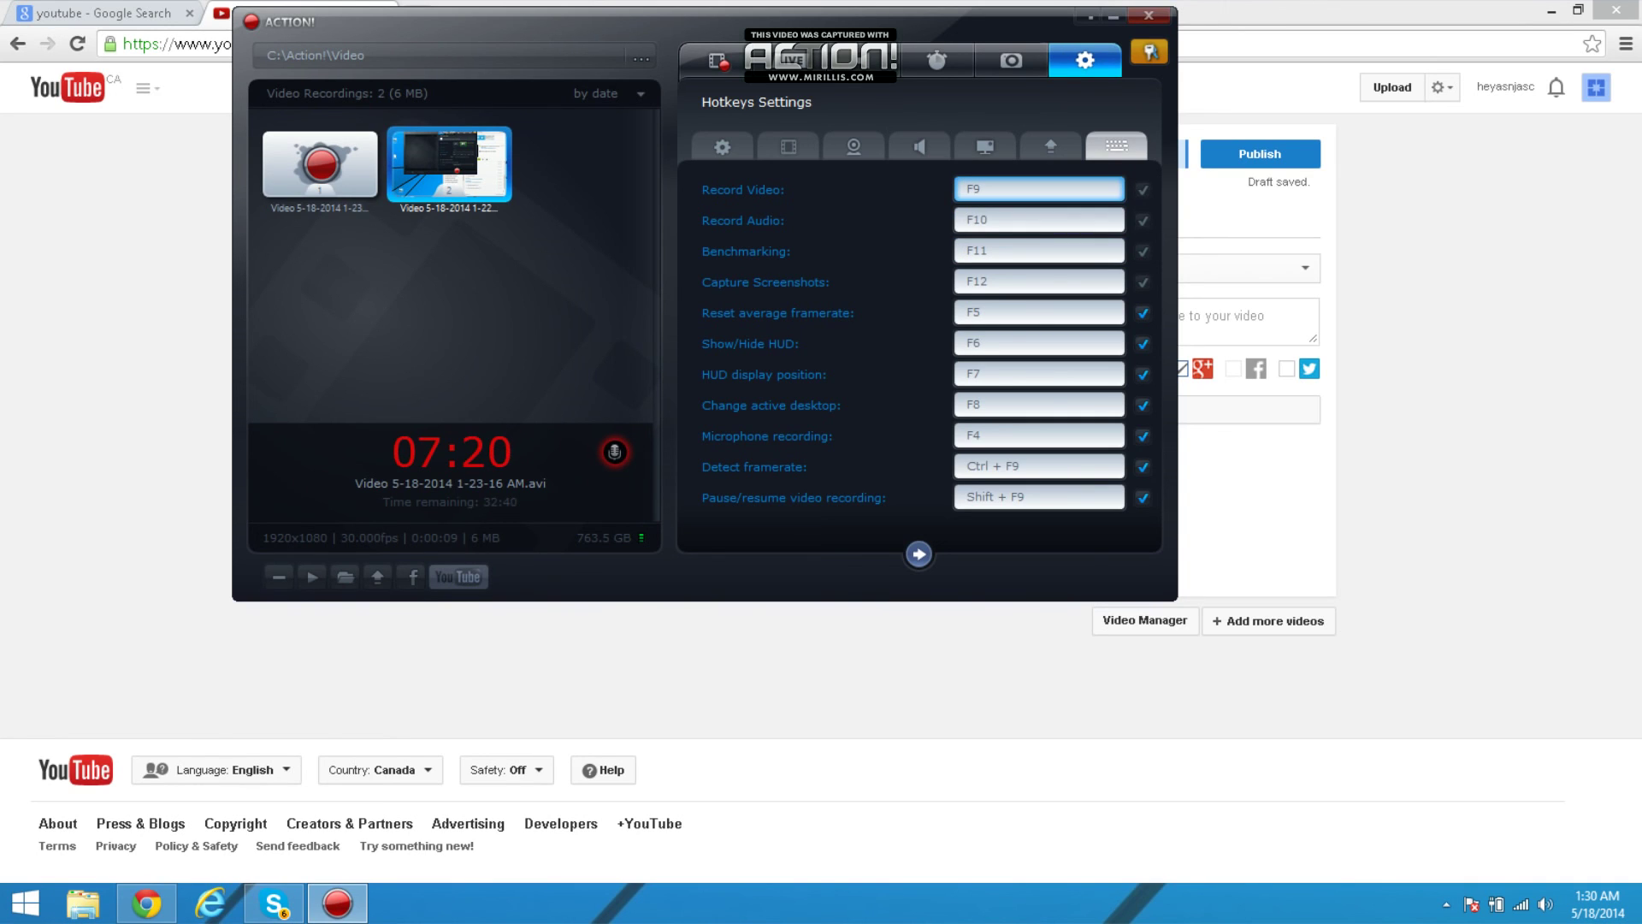
{"action": "left_click", "coordinate": [722, 146]}
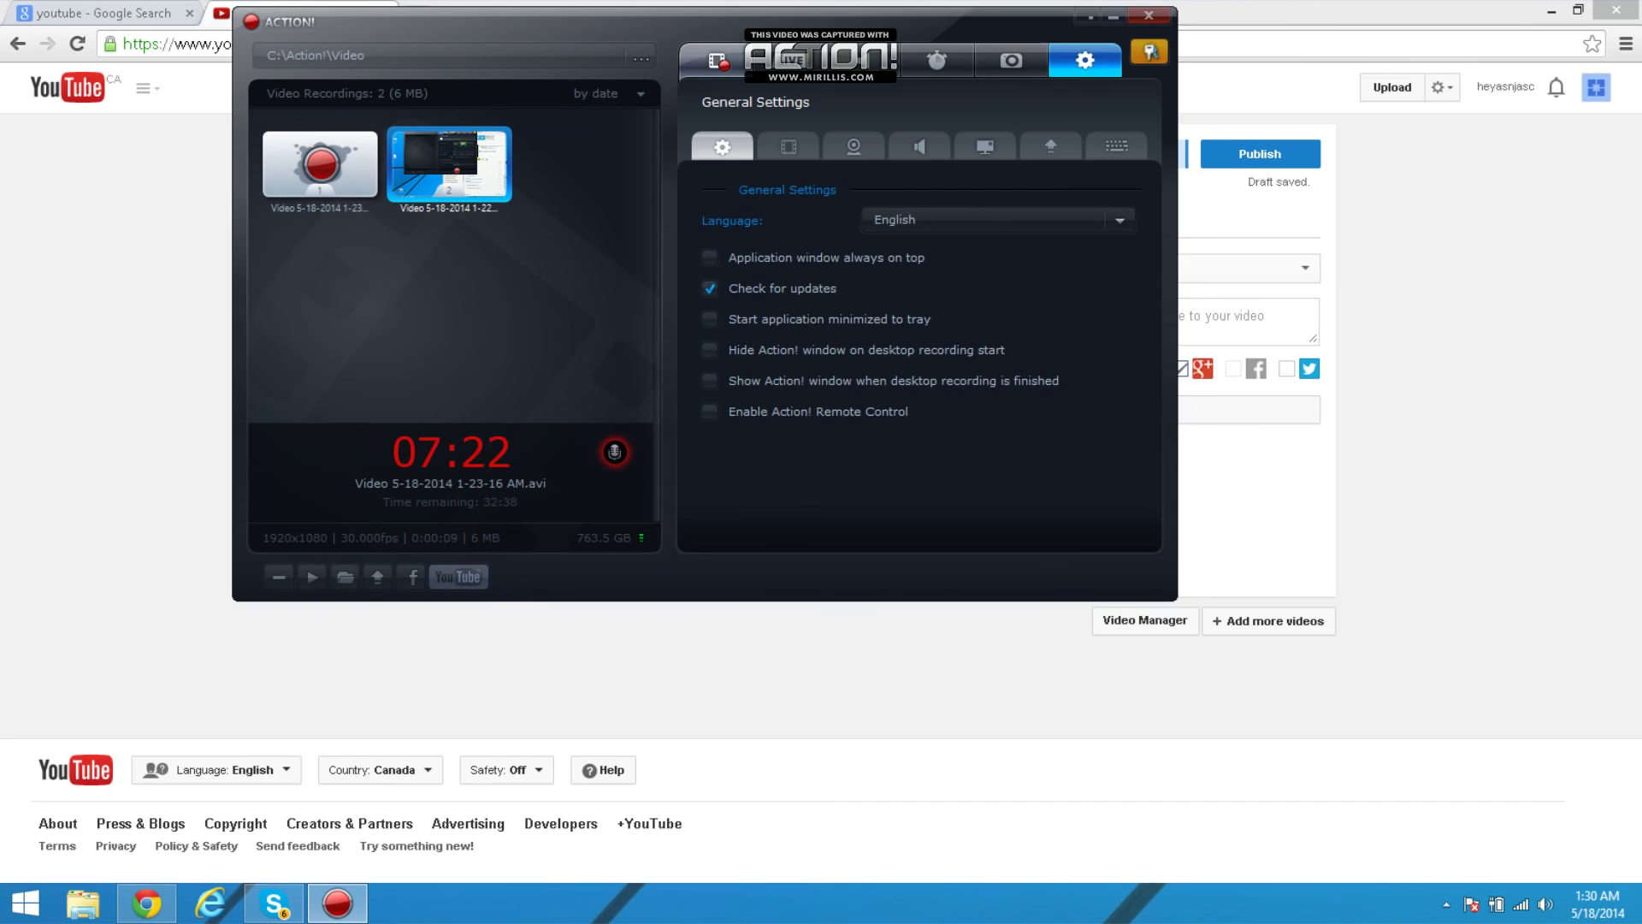
{"action": "left_click", "coordinate": [716, 59]}
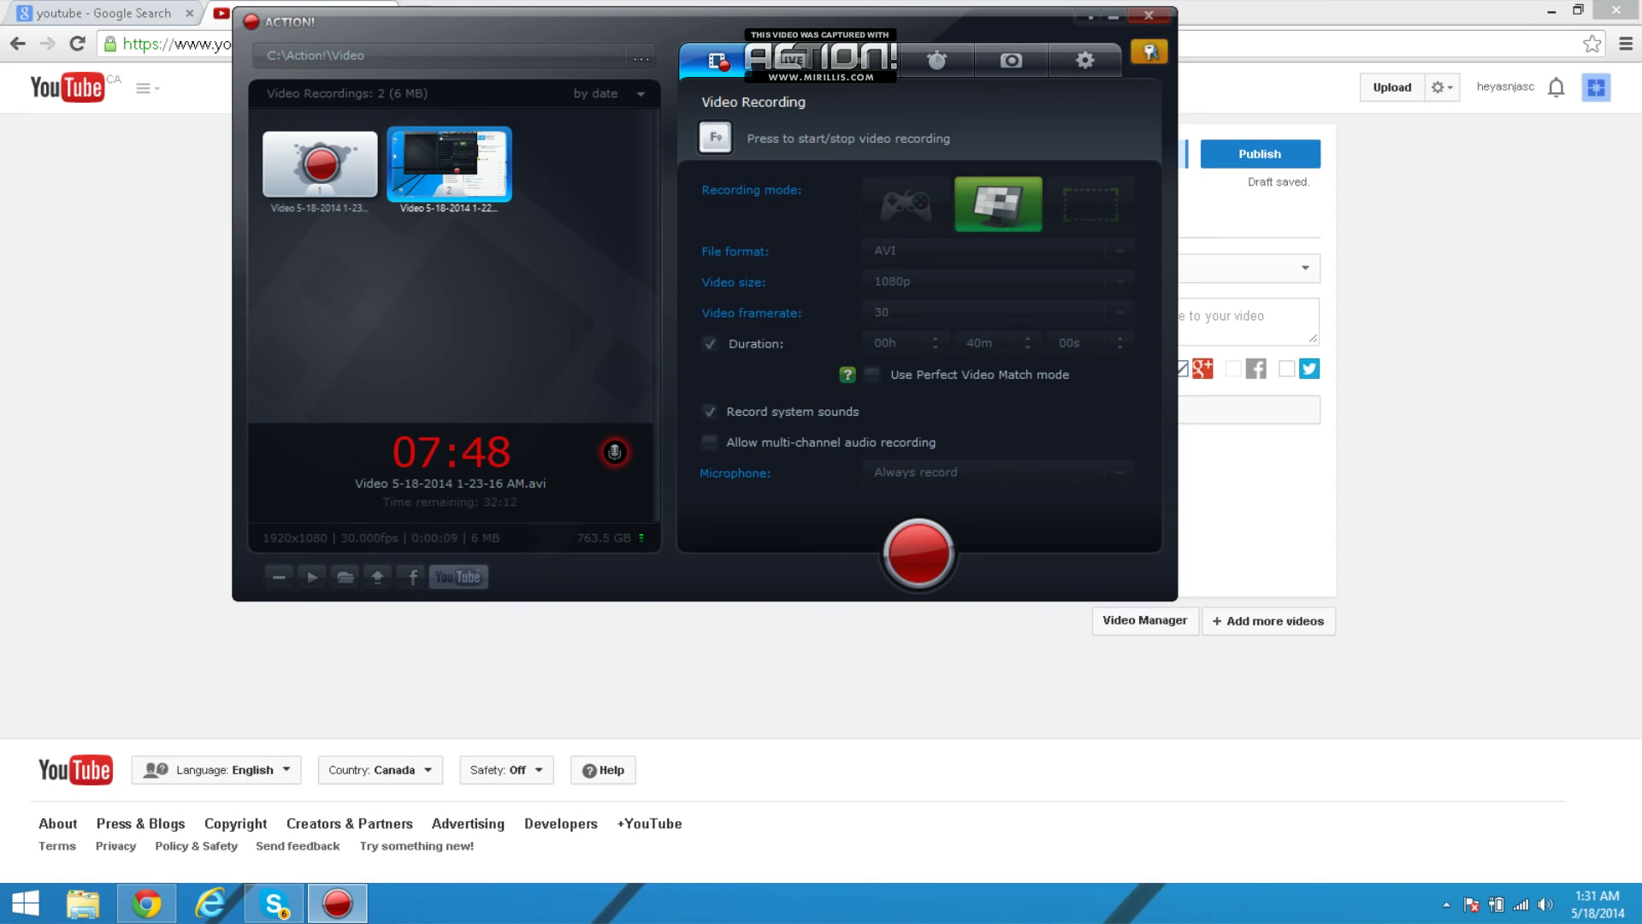
Switch to Chrome, leave the YouTube upload page without publishing the video, and close the remaining Google search page.
{"action": "key", "text": "alt+Tab"}
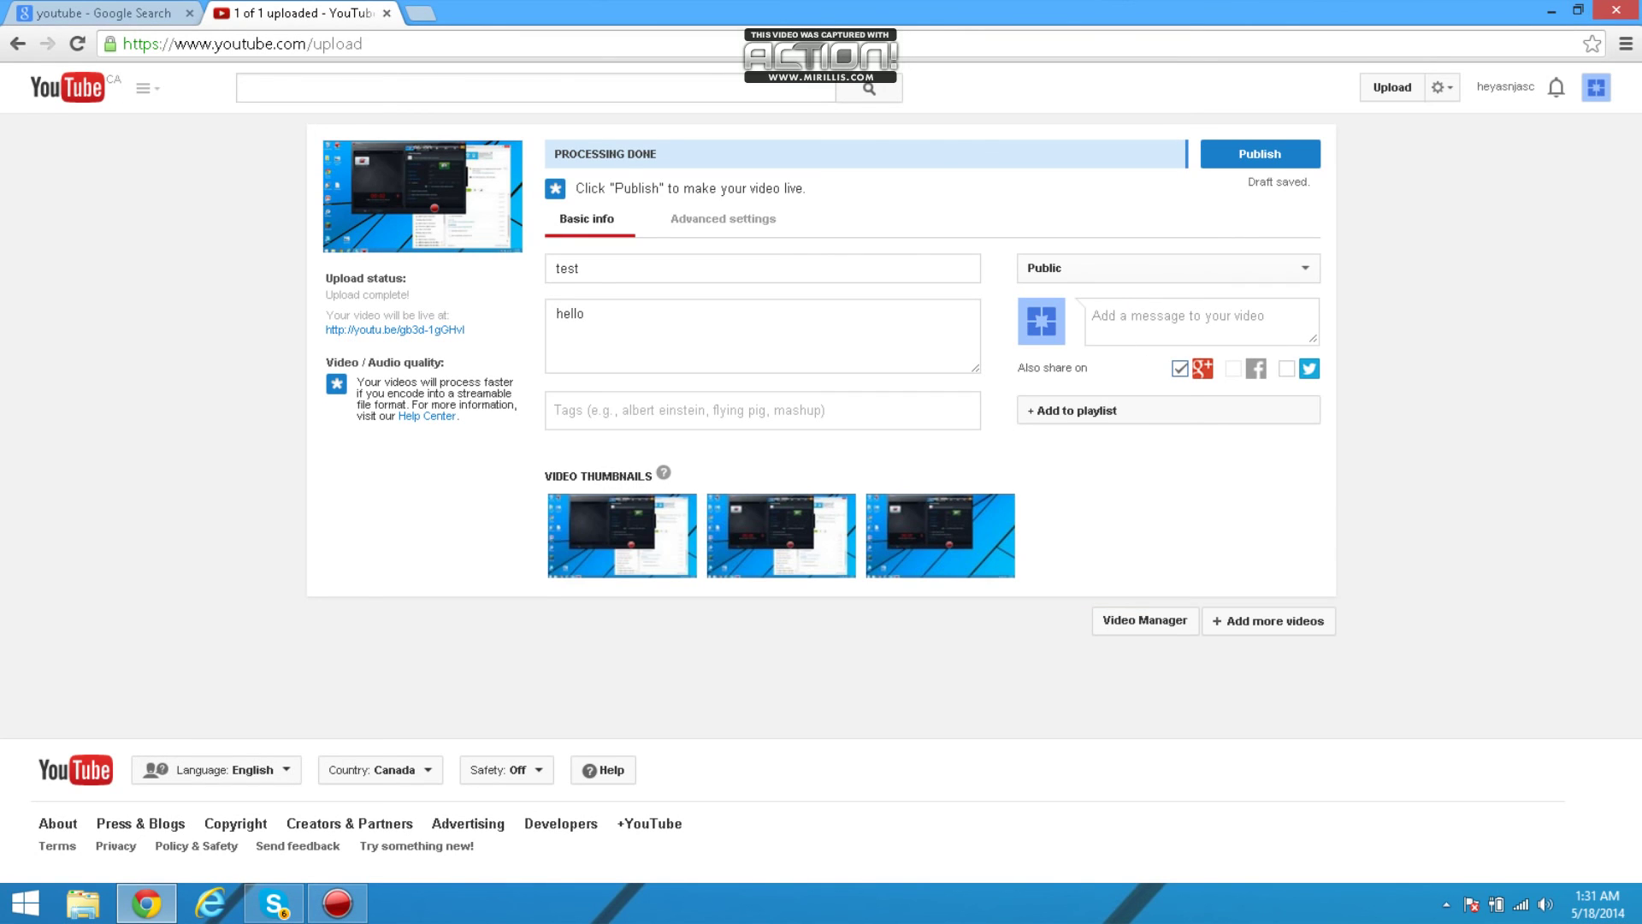
{"action": "left_click", "coordinate": [387, 13]}
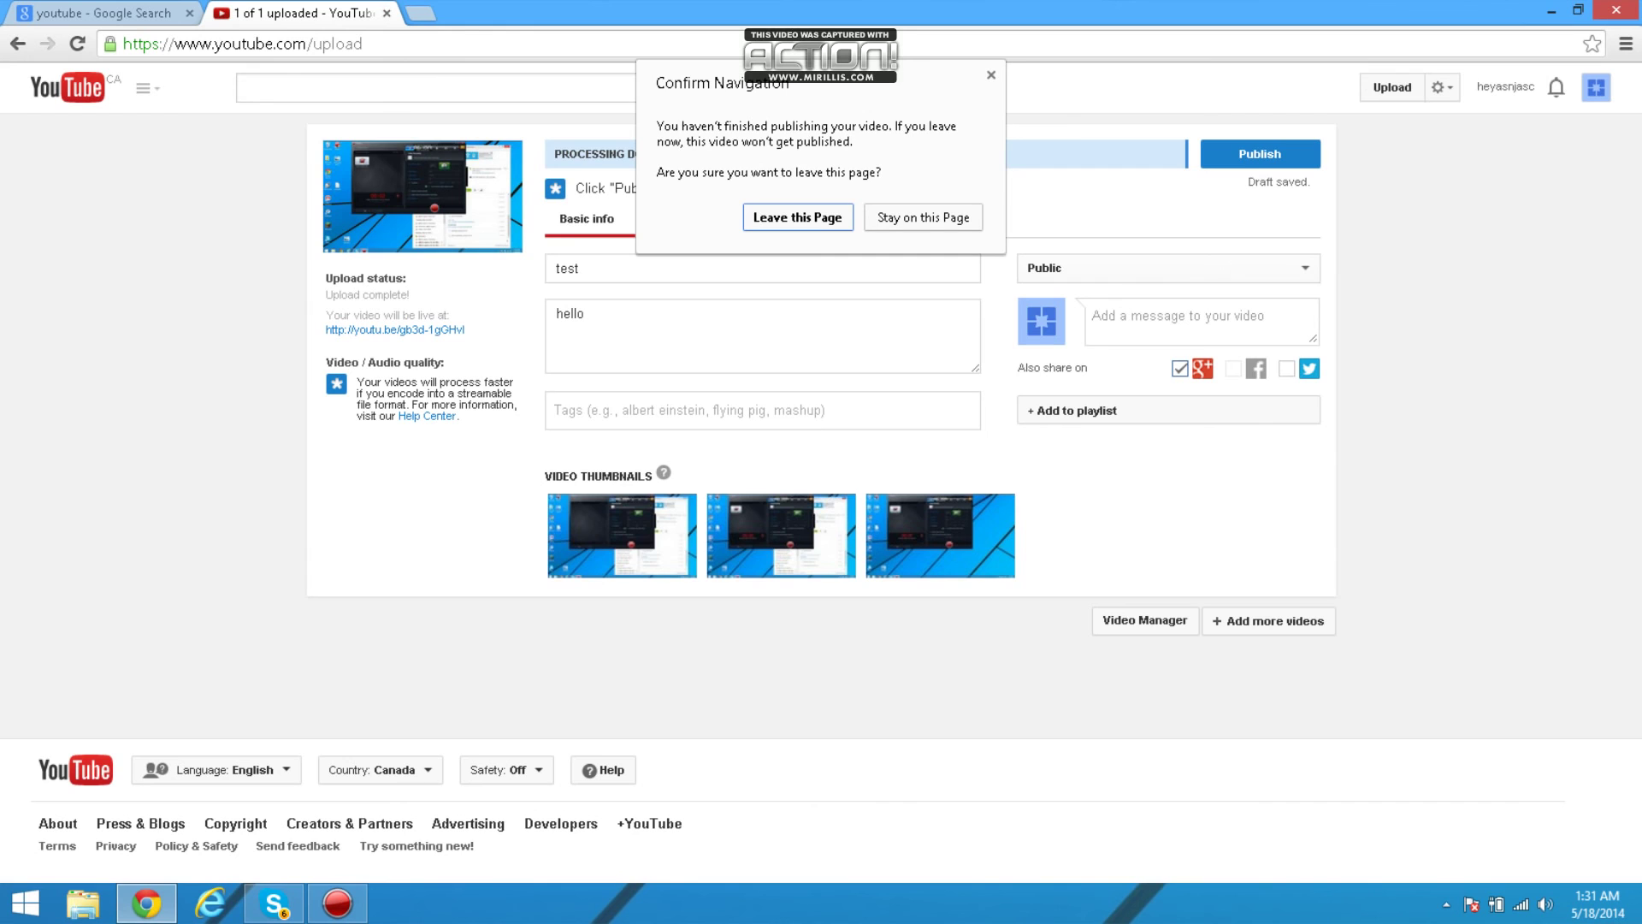
{"action": "left_click", "coordinate": [797, 218]}
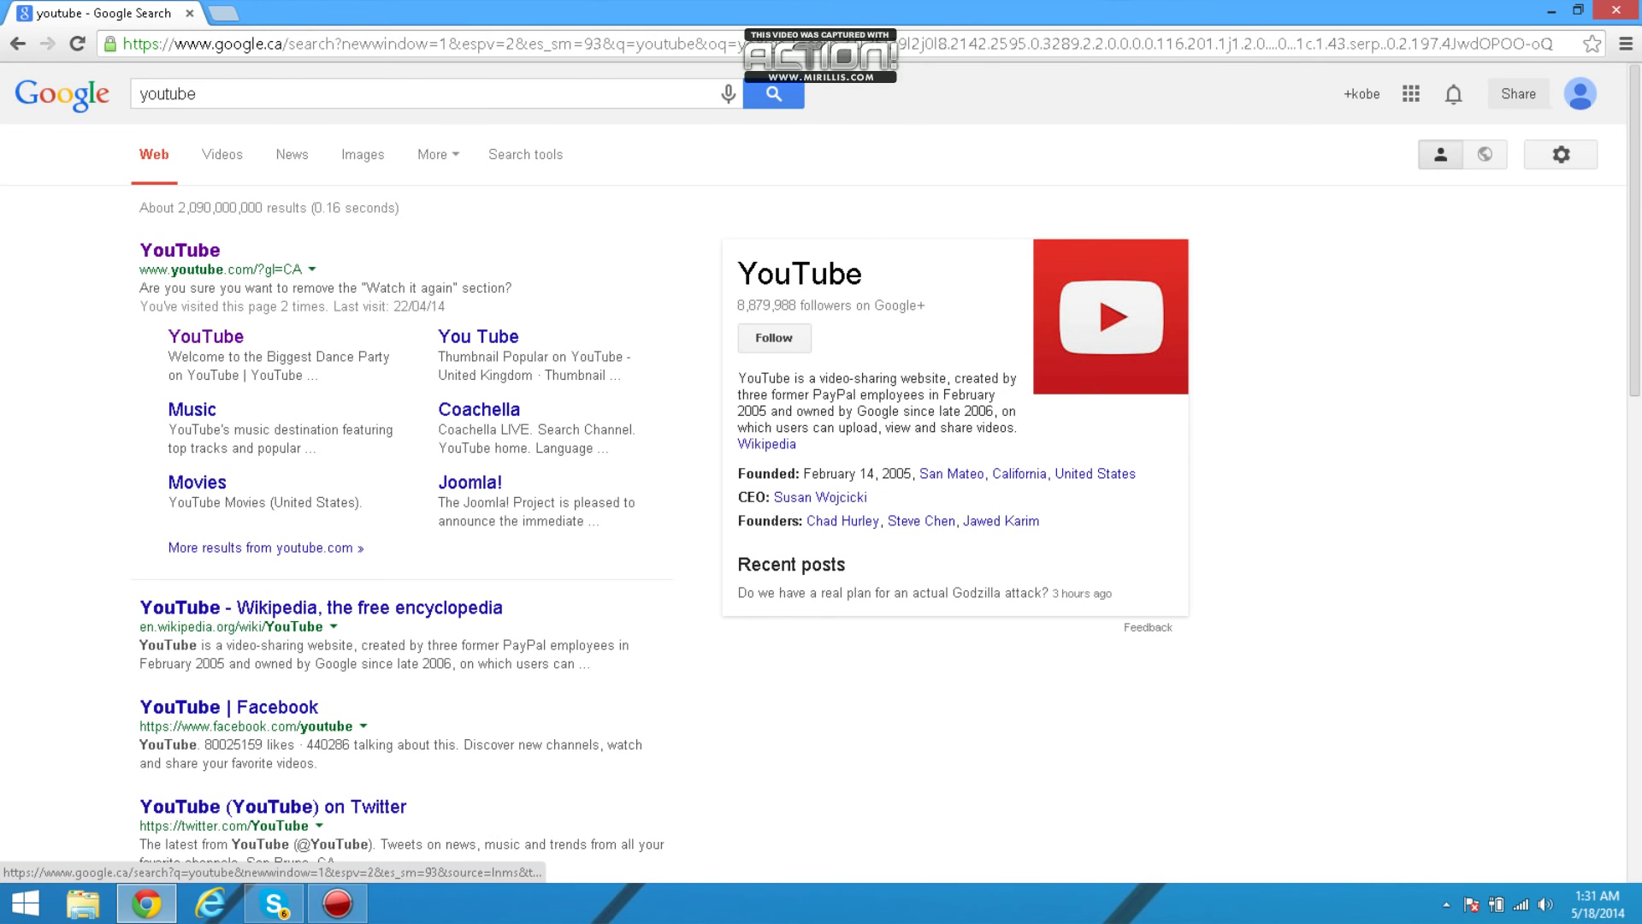
{"action": "left_click", "coordinate": [190, 13]}
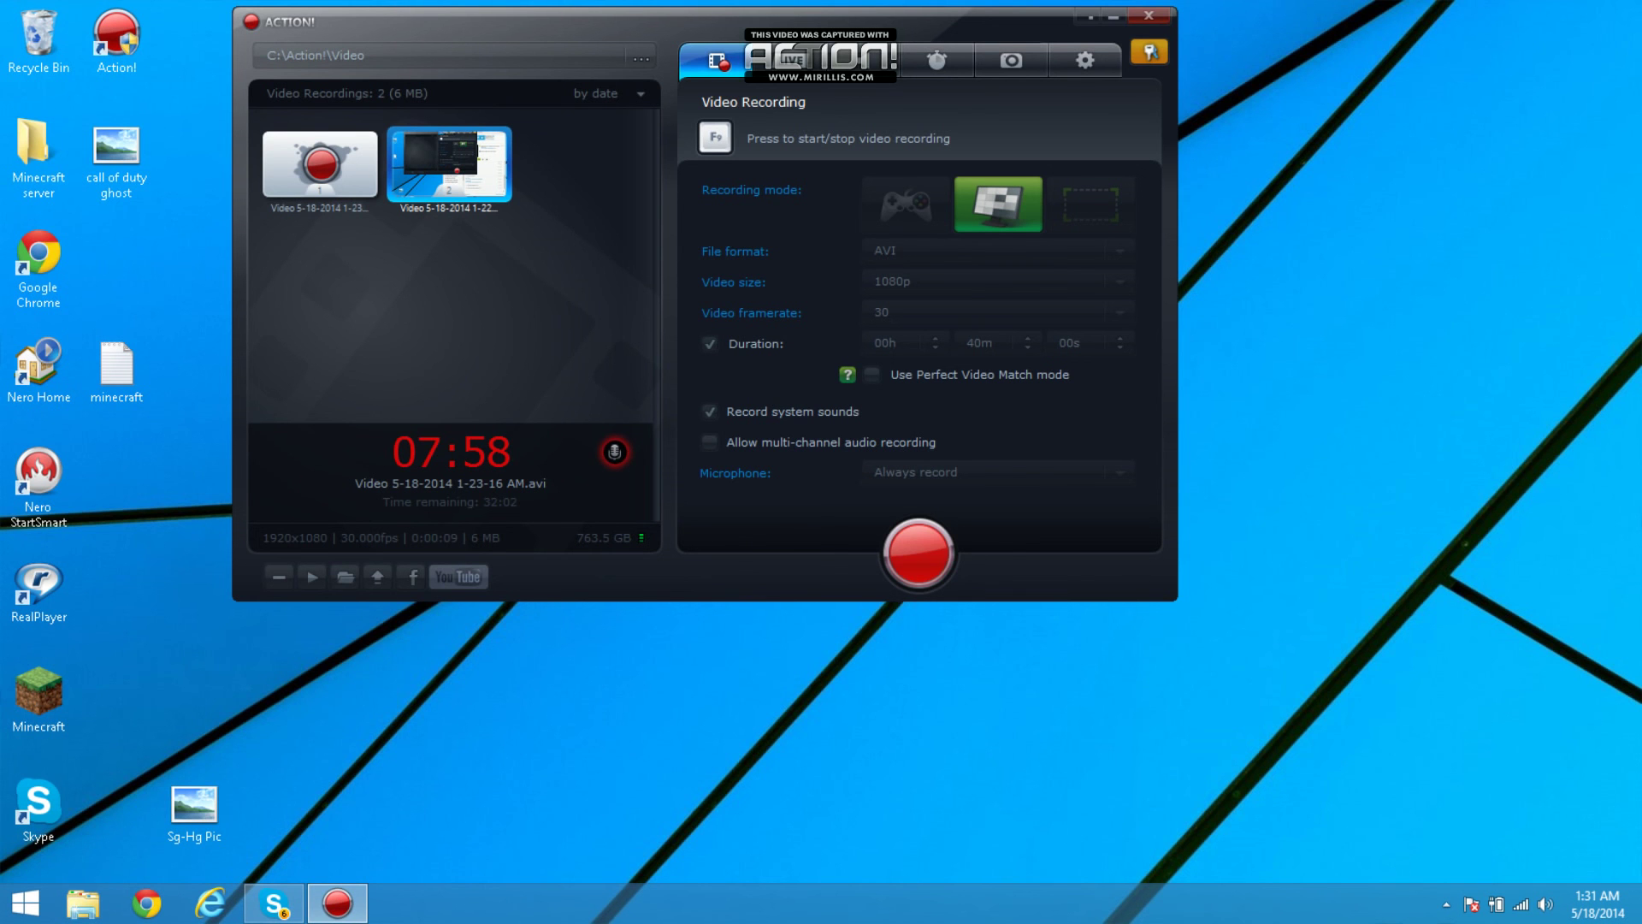